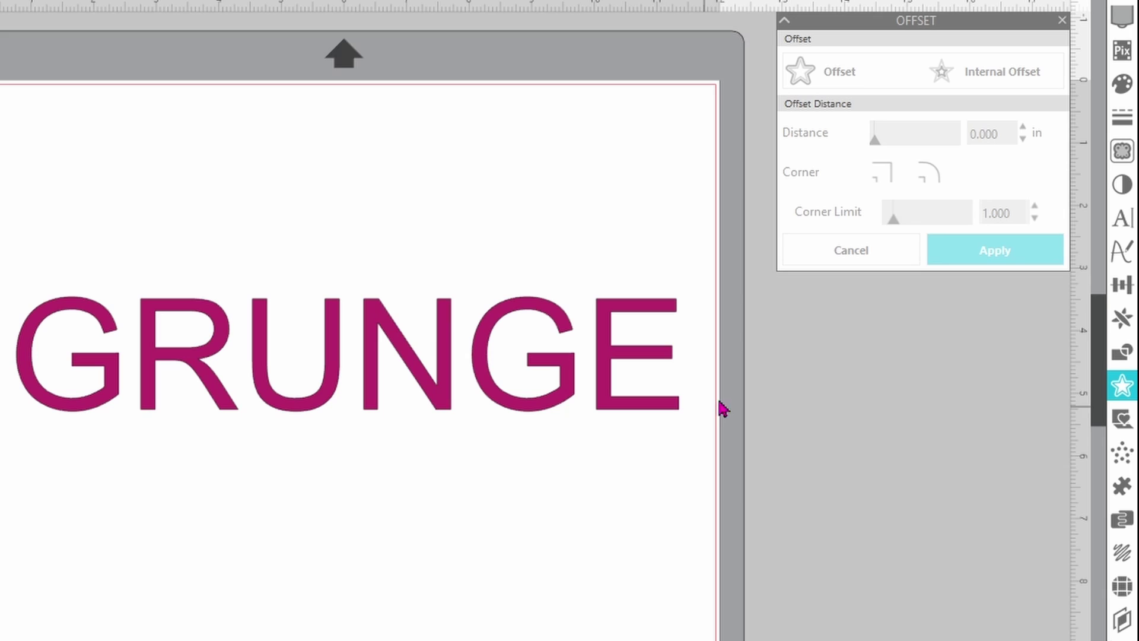
Set GRUNGE in Gill Sans Ultra Bold at about 7.9 in wide and lay it over the merged splatter file
{"action": "left_click", "coordinate": [1123, 219]}
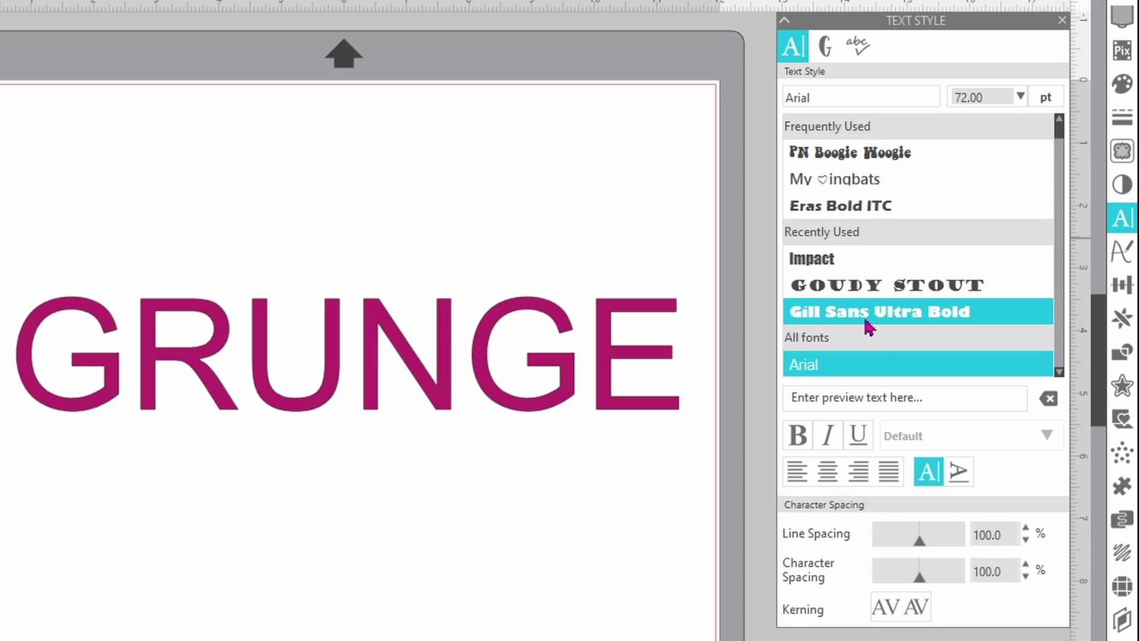
{"action": "left_click", "coordinate": [926, 323]}
{"action": "left_click_drag", "start_coordinate": [476, 346], "coordinate": [655, 303]}
{"action": "left_click_drag", "start_coordinate": [741, 274], "coordinate": [620, 252]}
{"action": "key", "text": "ctrl+m"}
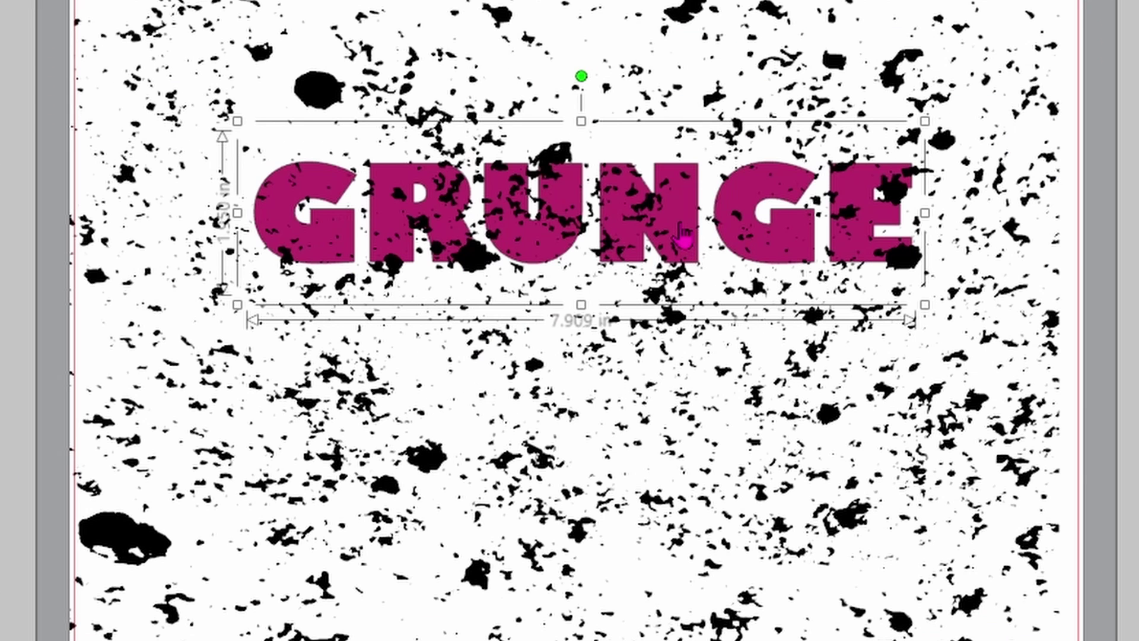
{"action": "left_click_drag", "start_coordinate": [682, 235], "coordinate": [653, 396]}
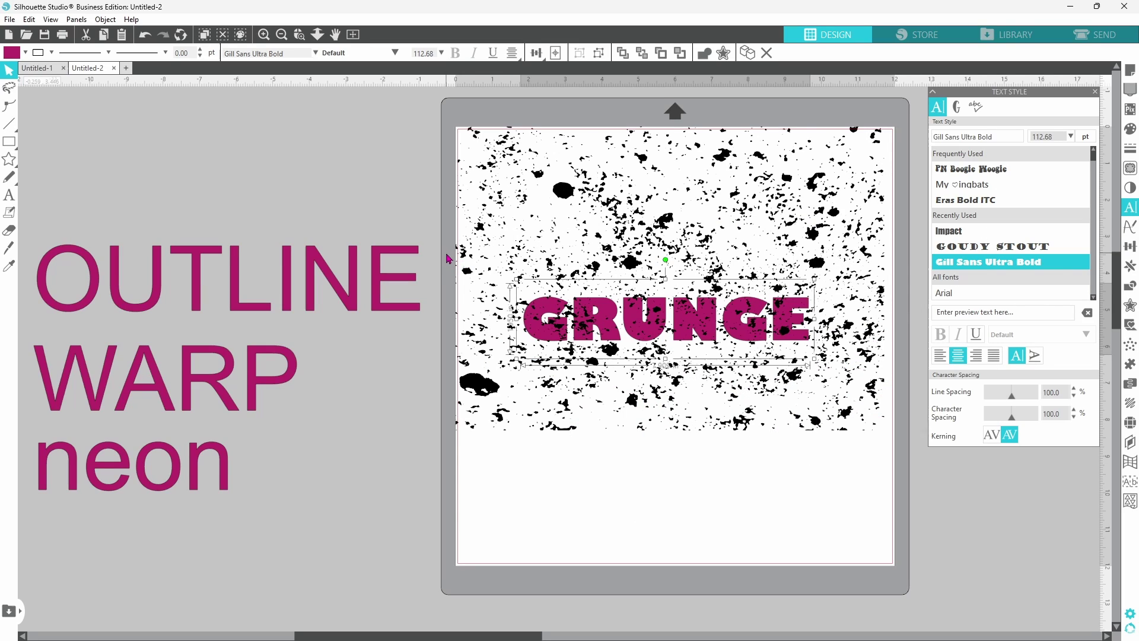
Subtract the splatter shapes from the GRUNGE text
{"action": "left_click_drag", "start_coordinate": [442, 226], "coordinate": [834, 380]}
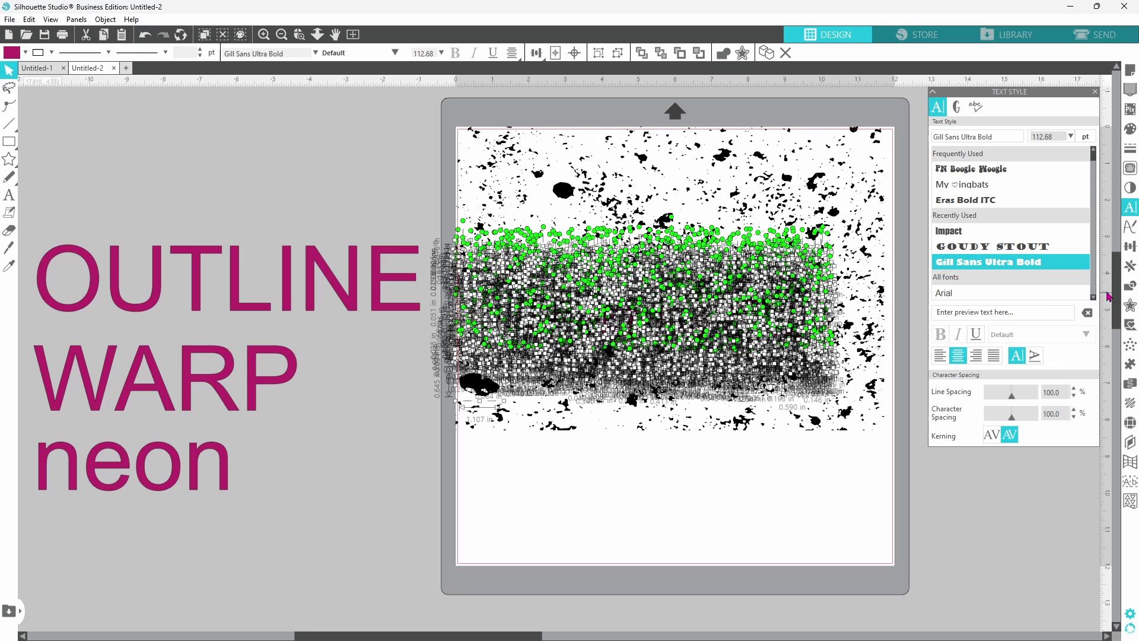
{"action": "left_click", "coordinate": [1130, 289]}
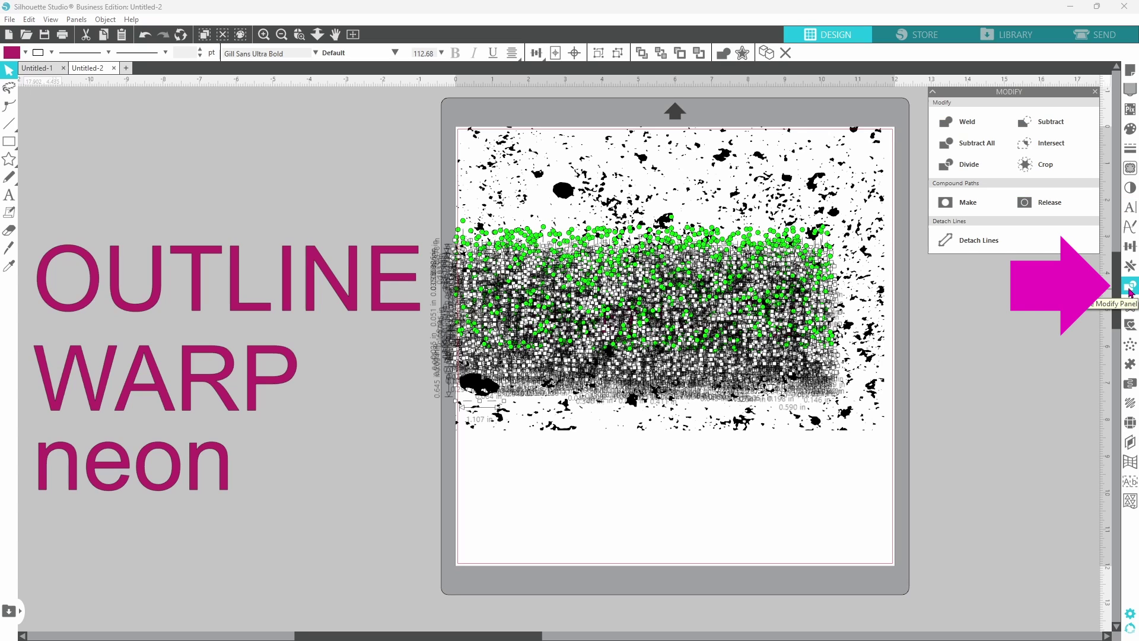
{"action": "left_click", "coordinate": [1047, 132]}
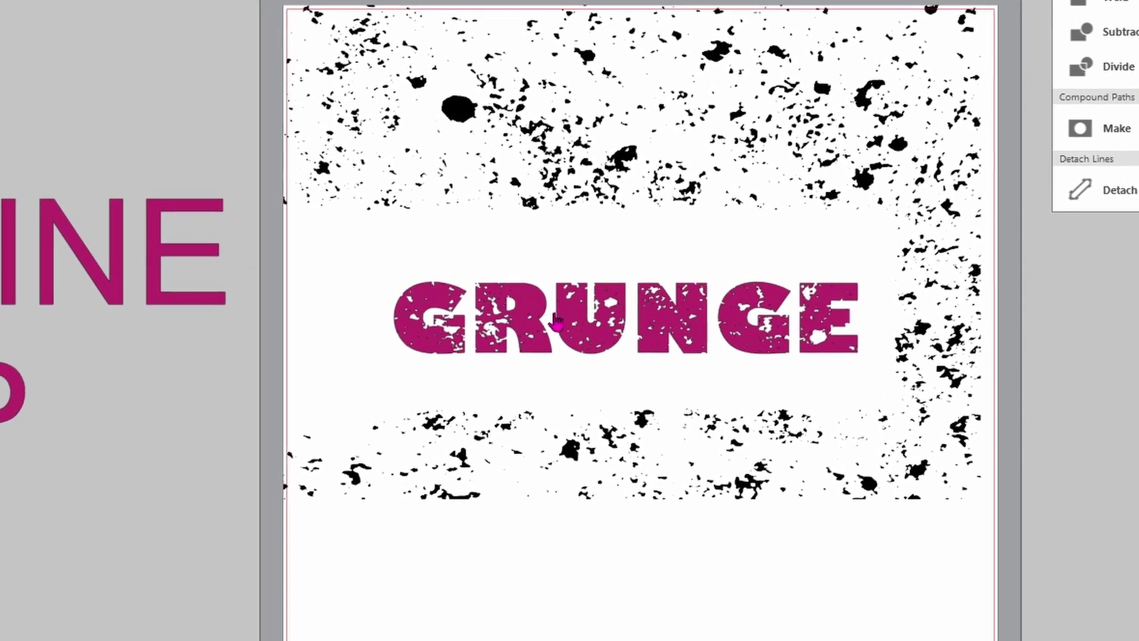
Group the distressed GRUNGE letter pieces and move them off the mat above OUTLINE
{"action": "left_click", "coordinate": [442, 325]}
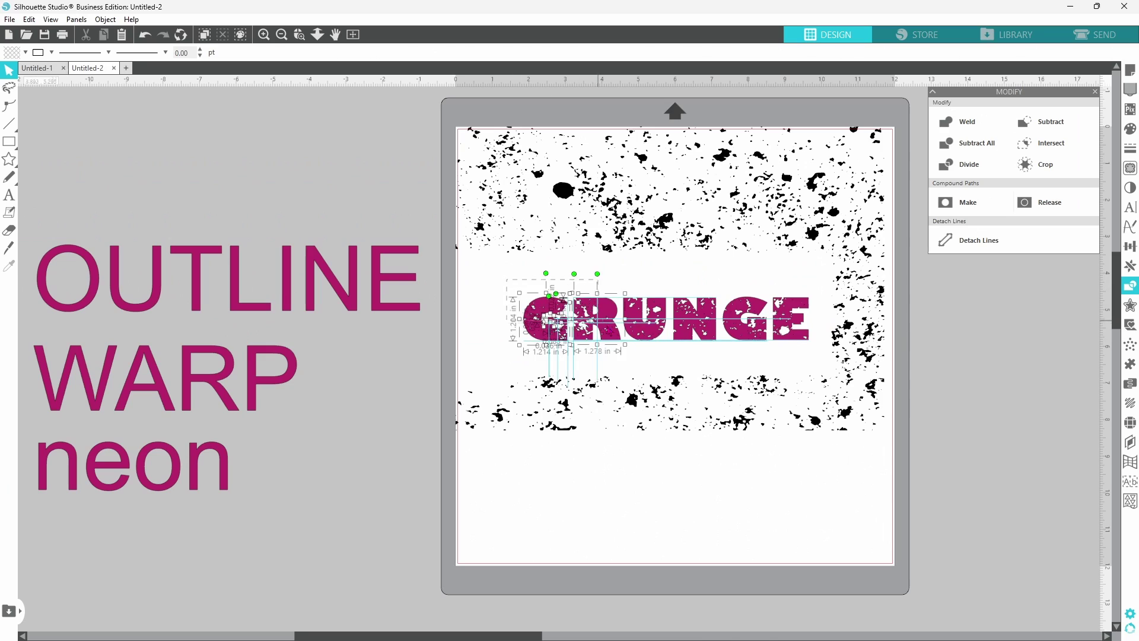
{"action": "left_click_drag", "start_coordinate": [564, 350], "coordinate": [787, 361]}
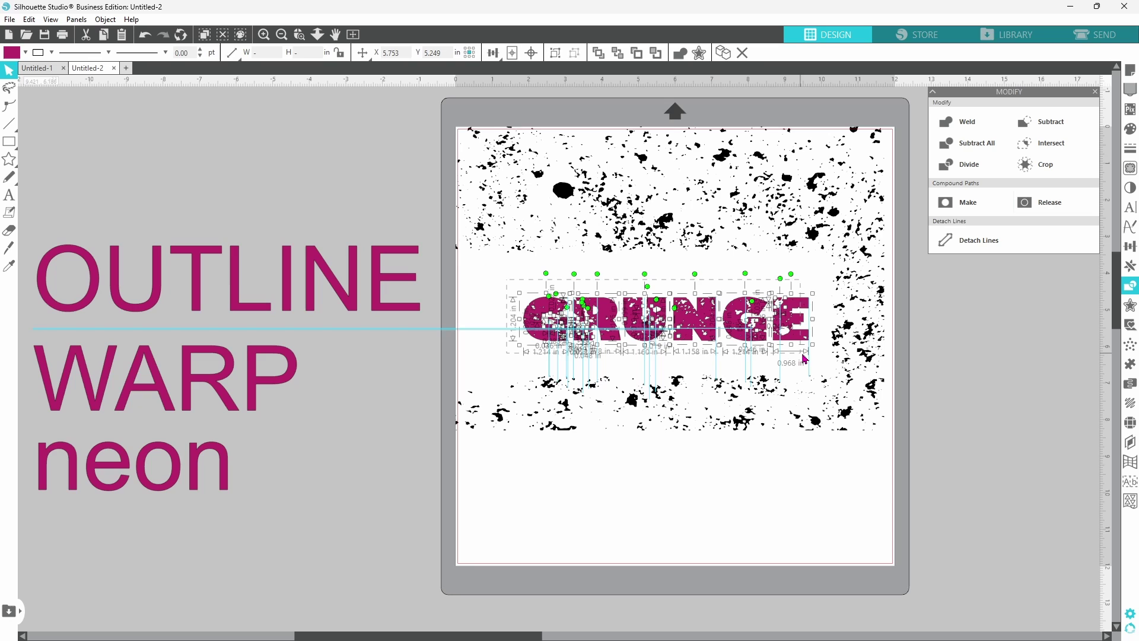
{"action": "right_click", "coordinate": [743, 356]}
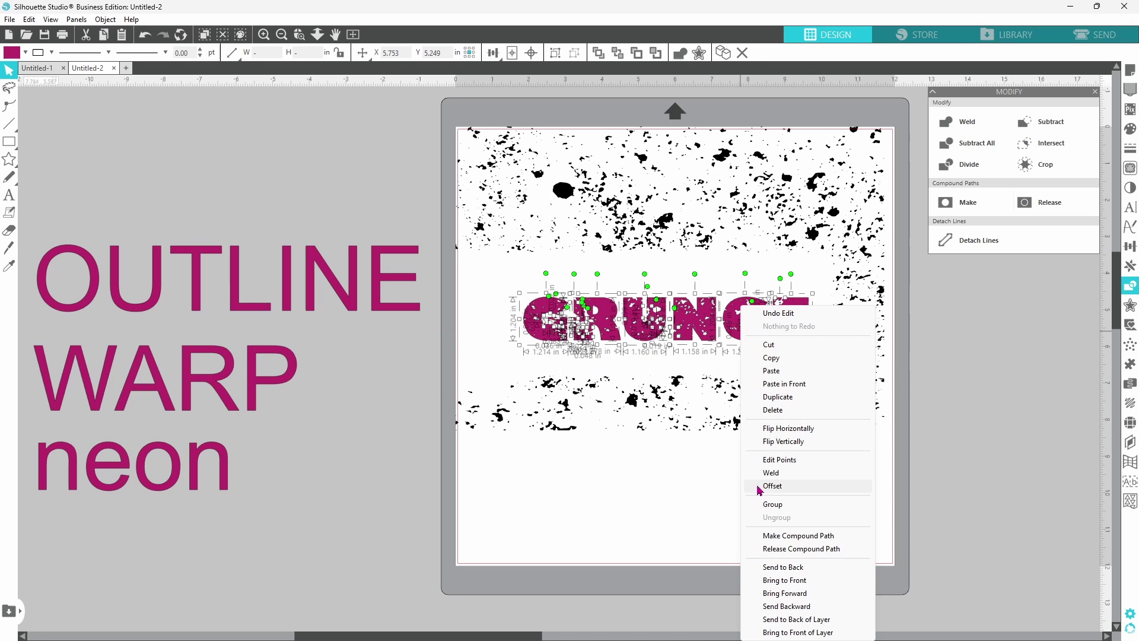
{"action": "left_click", "coordinate": [772, 504]}
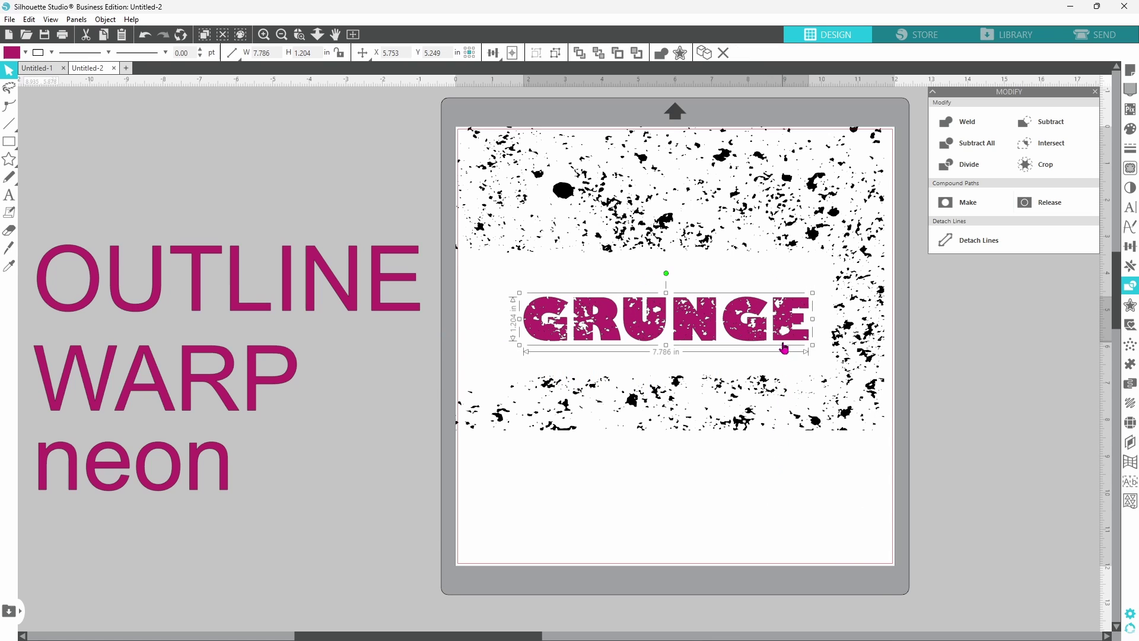
{"action": "left_click_drag", "start_coordinate": [785, 349], "coordinate": [323, 188]}
Delete the leftover splatter shapes from the mat
{"action": "left_click_drag", "start_coordinate": [445, 102], "coordinate": [907, 480]}
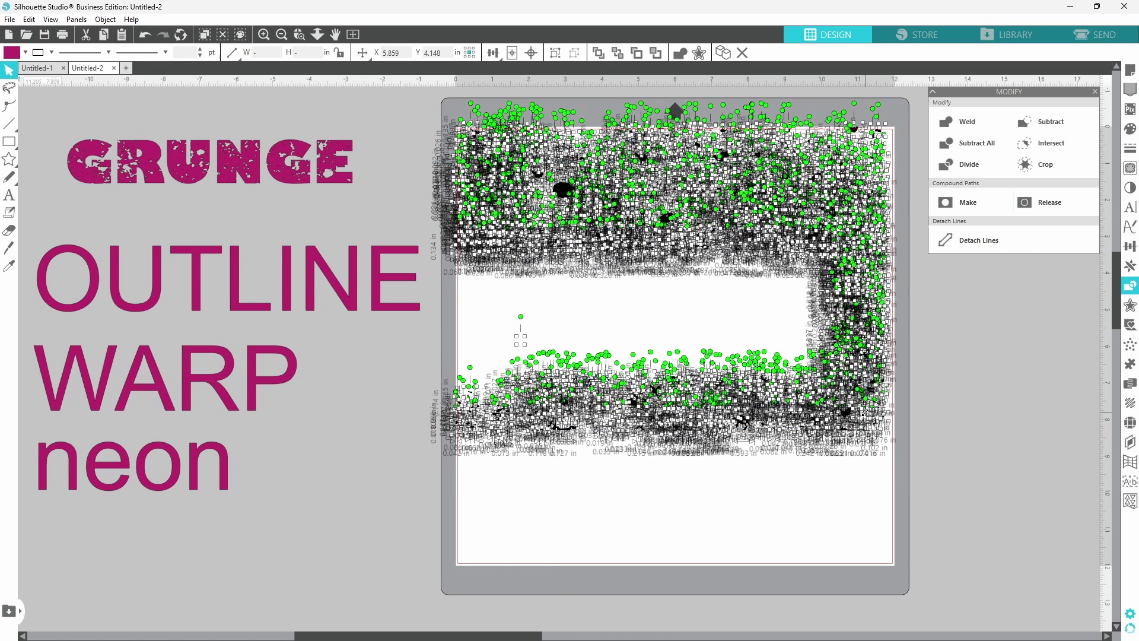
{"action": "right_click", "coordinate": [865, 416]}
{"action": "left_click", "coordinate": [898, 181]}
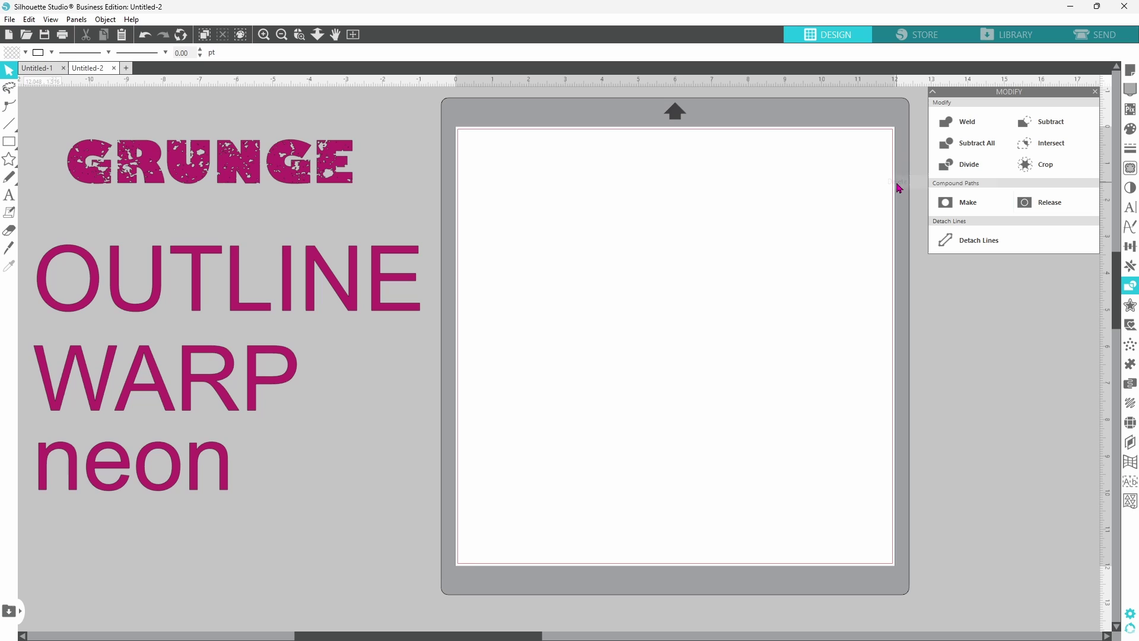
Place OUTLINE on the mat and set it in Franklin Gothic Heavy
{"action": "left_click_drag", "start_coordinate": [355, 280], "coordinate": [796, 308]}
{"action": "key", "text": "Escape"}
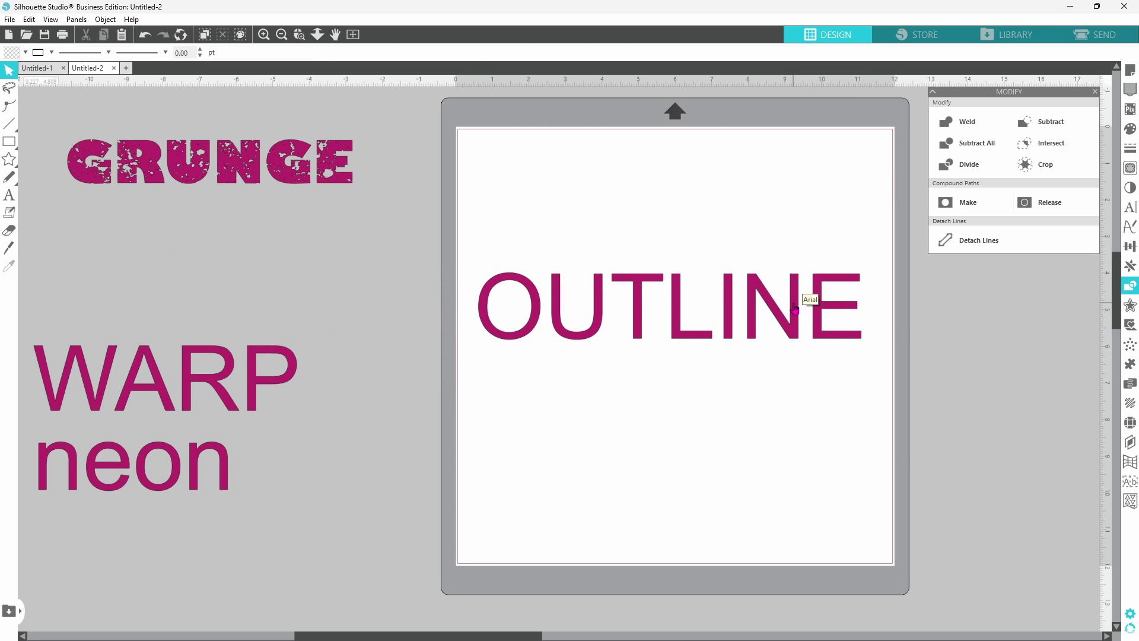
{"action": "left_click", "coordinate": [1131, 211]}
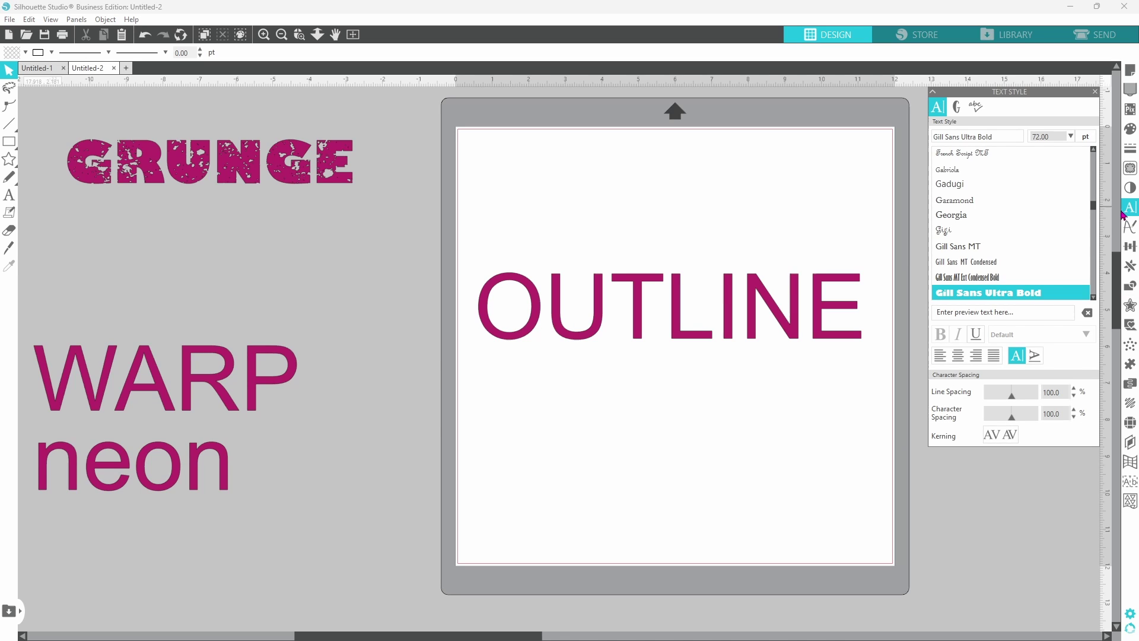
{"action": "scroll", "coordinate": [1008, 226], "scroll_direction": "up", "scroll_amount": 3}
{"action": "left_click", "coordinate": [1027, 268]}
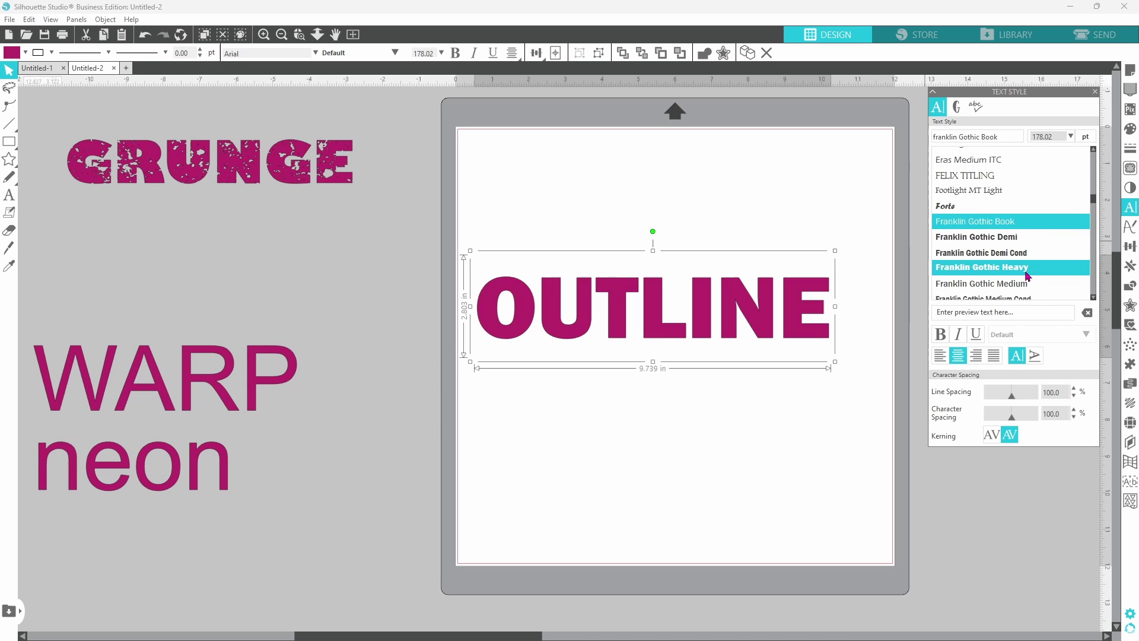
{"action": "left_click", "coordinate": [752, 427]}
{"action": "left_click_drag", "start_coordinate": [791, 331], "coordinate": [806, 331]}
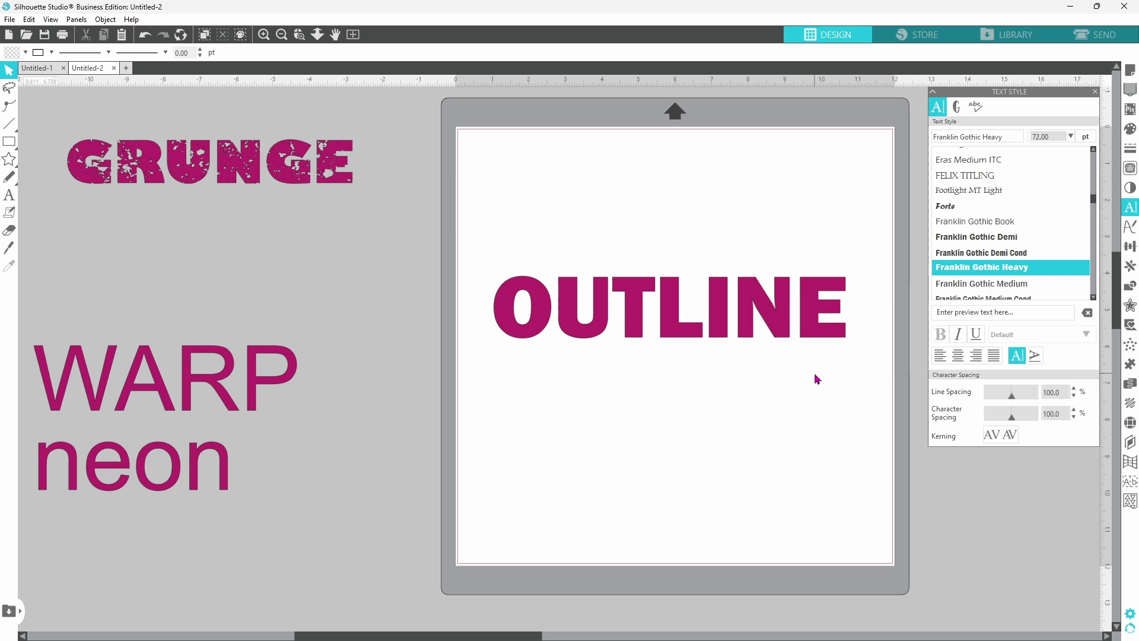
Apply a 0.075 in internal offset to OUTLINE and make the text and offset one compound path
{"action": "left_click", "coordinate": [1130, 306]}
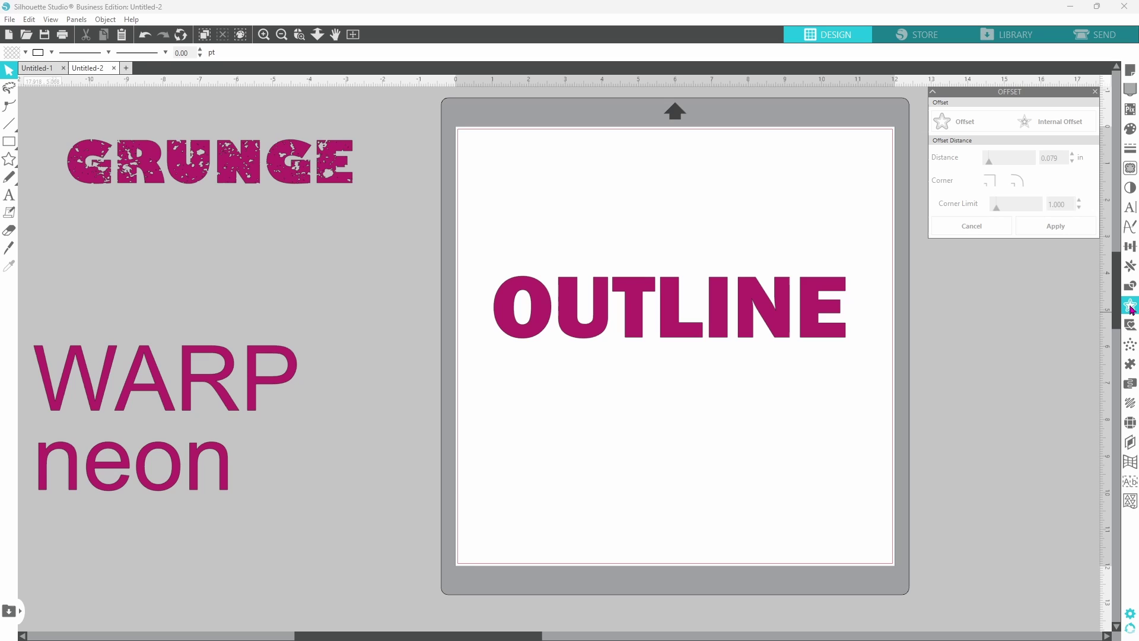
{"action": "left_click", "coordinate": [769, 324]}
{"action": "left_click", "coordinate": [769, 323]}
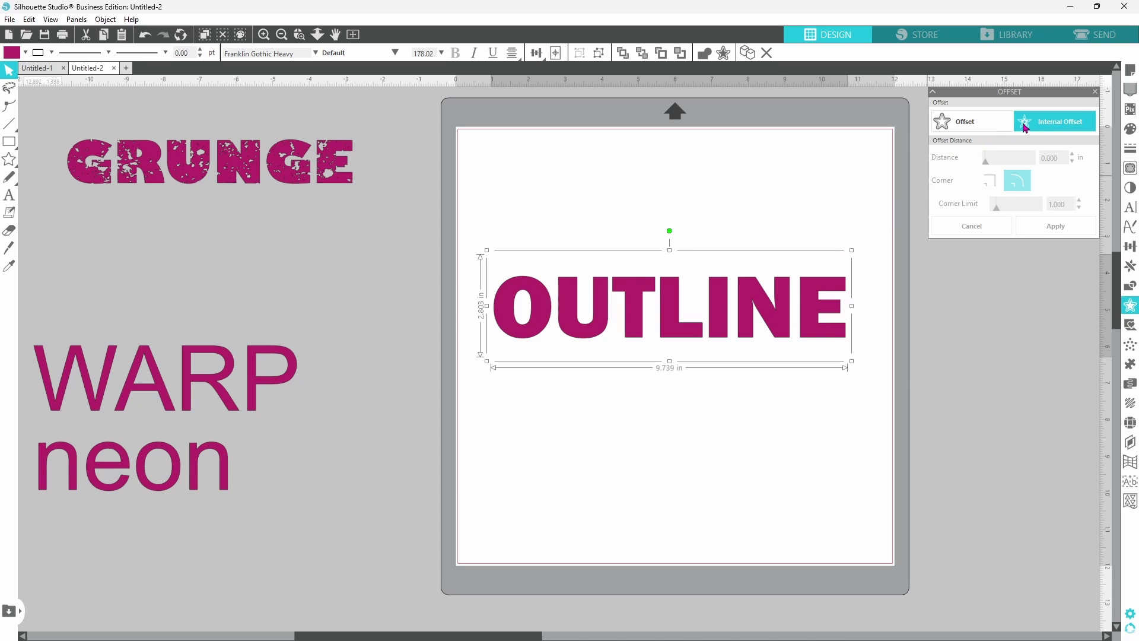
{"action": "left_click", "coordinate": [1026, 126]}
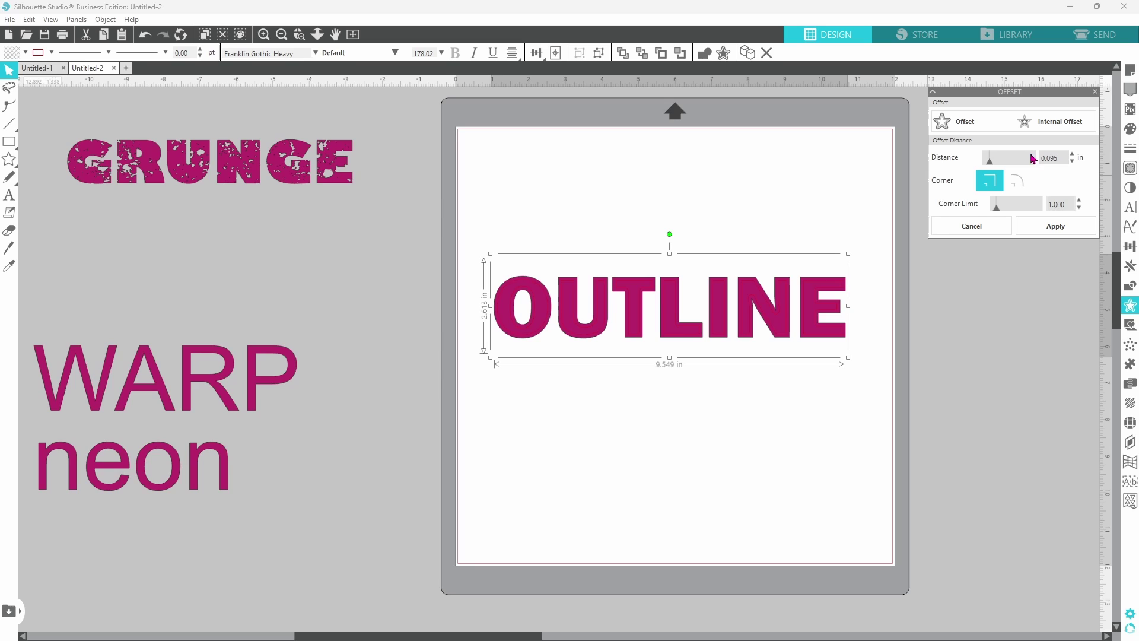
{"action": "left_click", "coordinate": [1072, 162]}
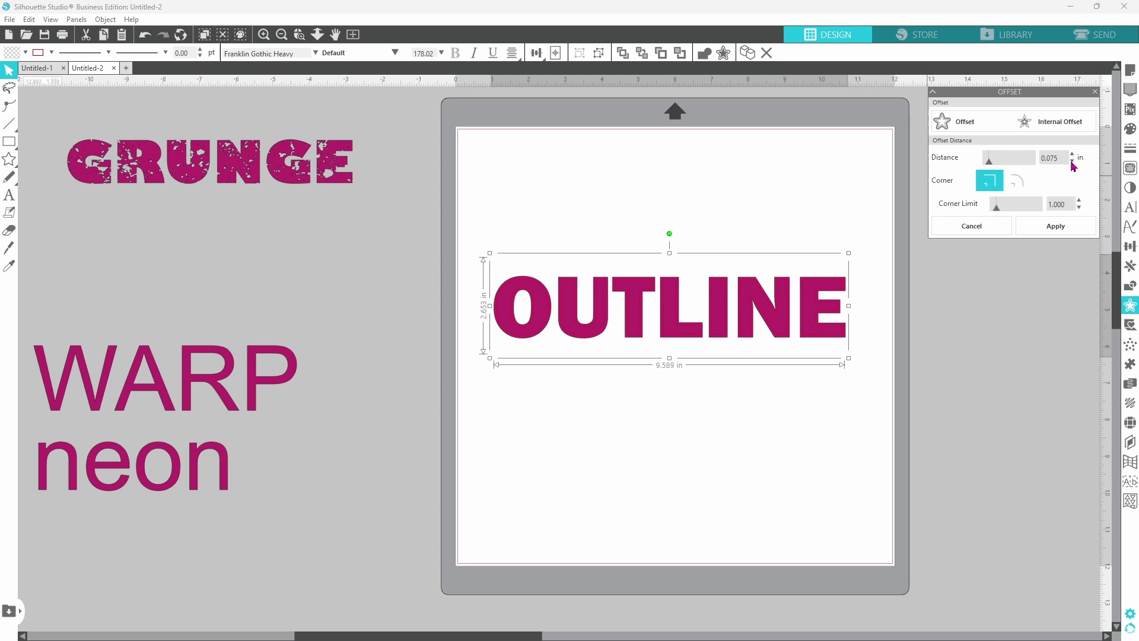
{"action": "left_click", "coordinate": [1055, 226]}
{"action": "left_click_drag", "start_coordinate": [474, 248], "coordinate": [866, 362]}
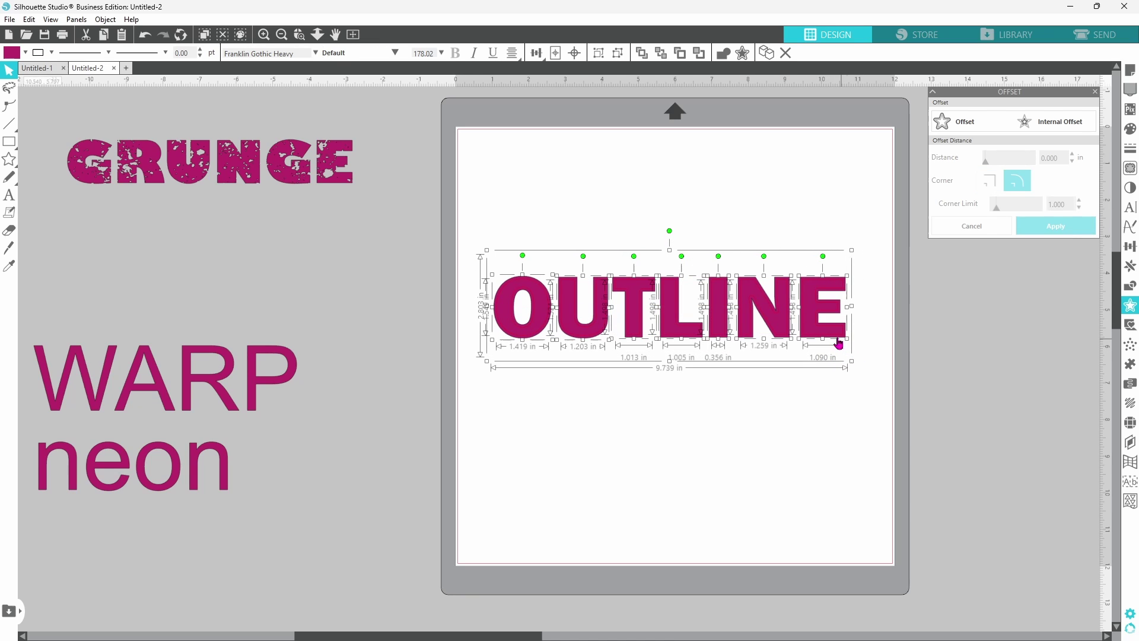
{"action": "right_click", "coordinate": [834, 341]}
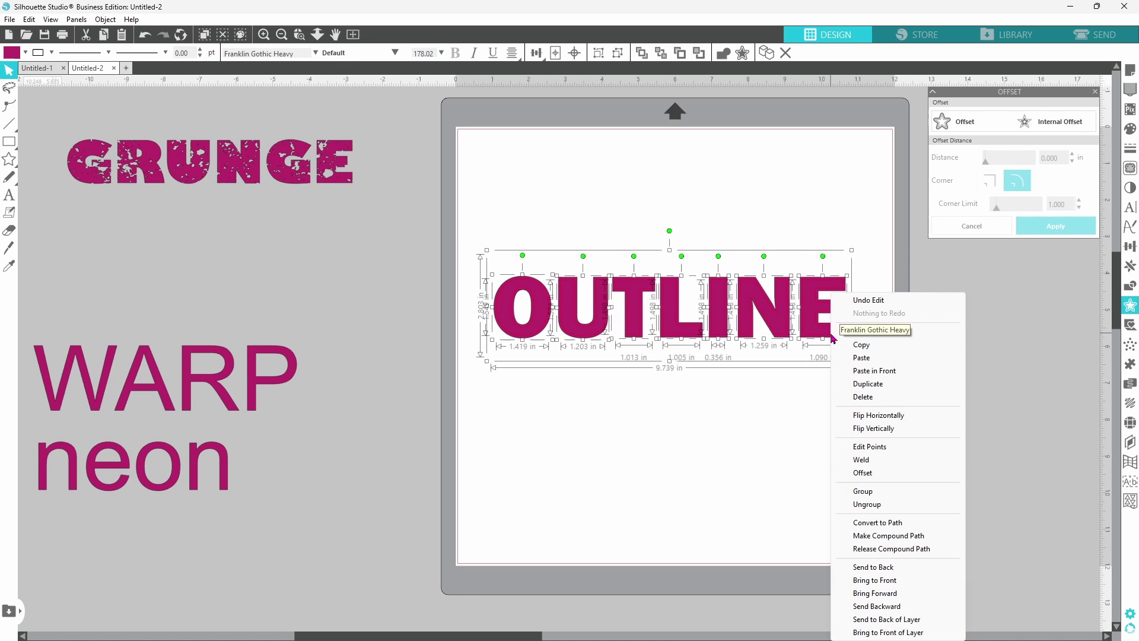
{"action": "left_click", "coordinate": [868, 540]}
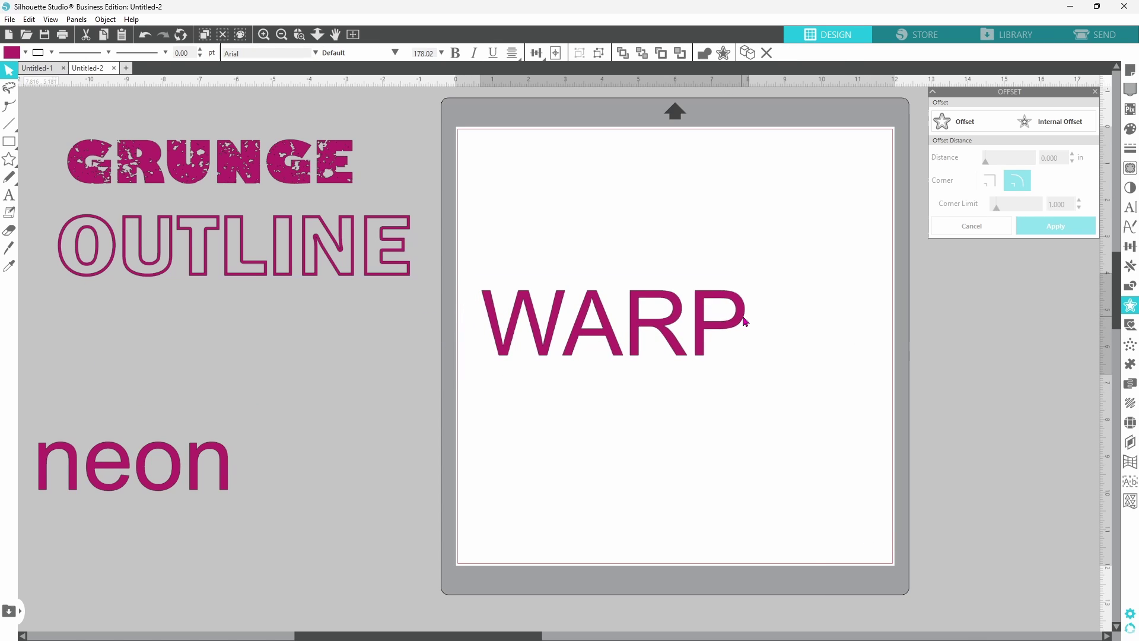
Shift WARP slightly right and set it in PN Boogie Woogie
{"action": "left_click_drag", "start_coordinate": [740, 318], "coordinate": [758, 310]}
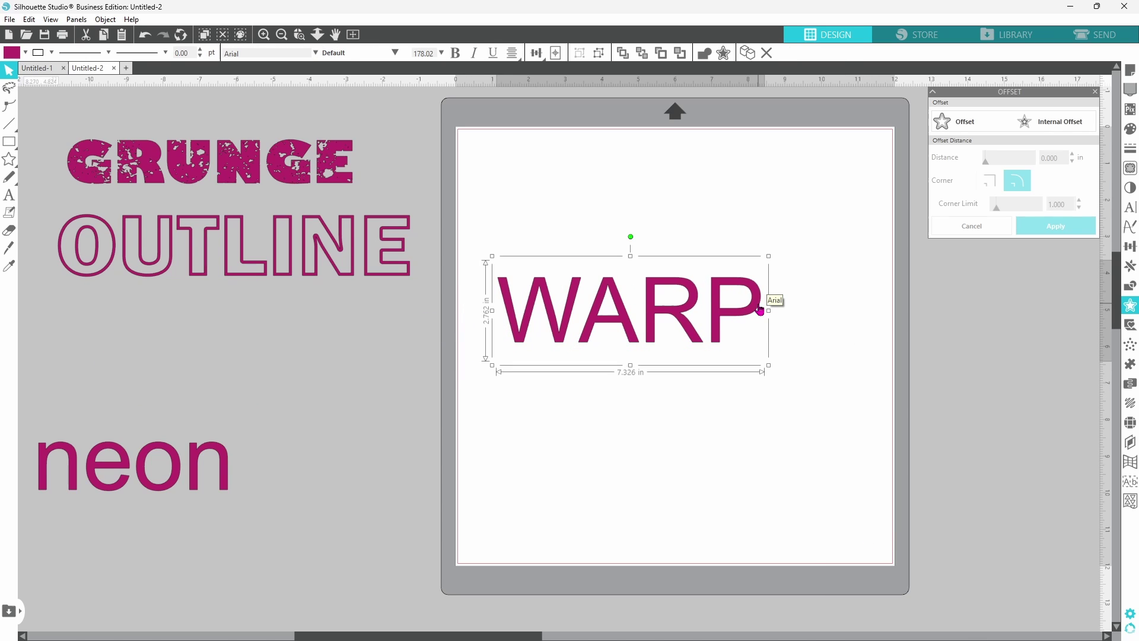
{"action": "left_click", "coordinate": [1130, 213]}
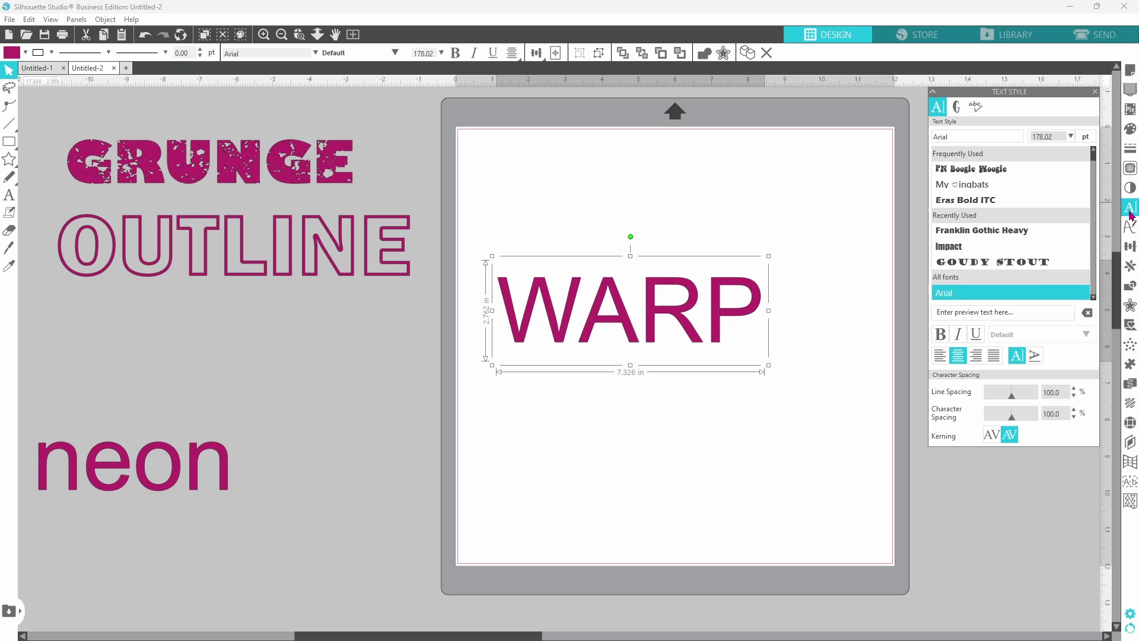
{"action": "left_click", "coordinate": [1014, 178]}
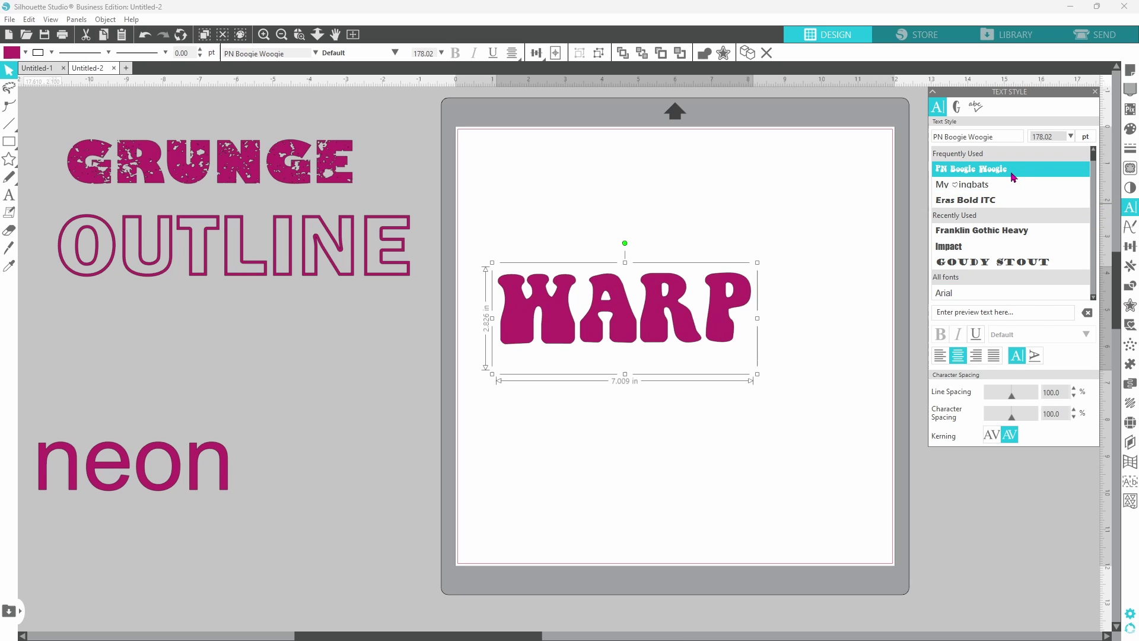
Try banner, trapezoid and hexagon warp templates on WARP, settling on the concave bowtie
{"action": "left_click", "coordinate": [1133, 464]}
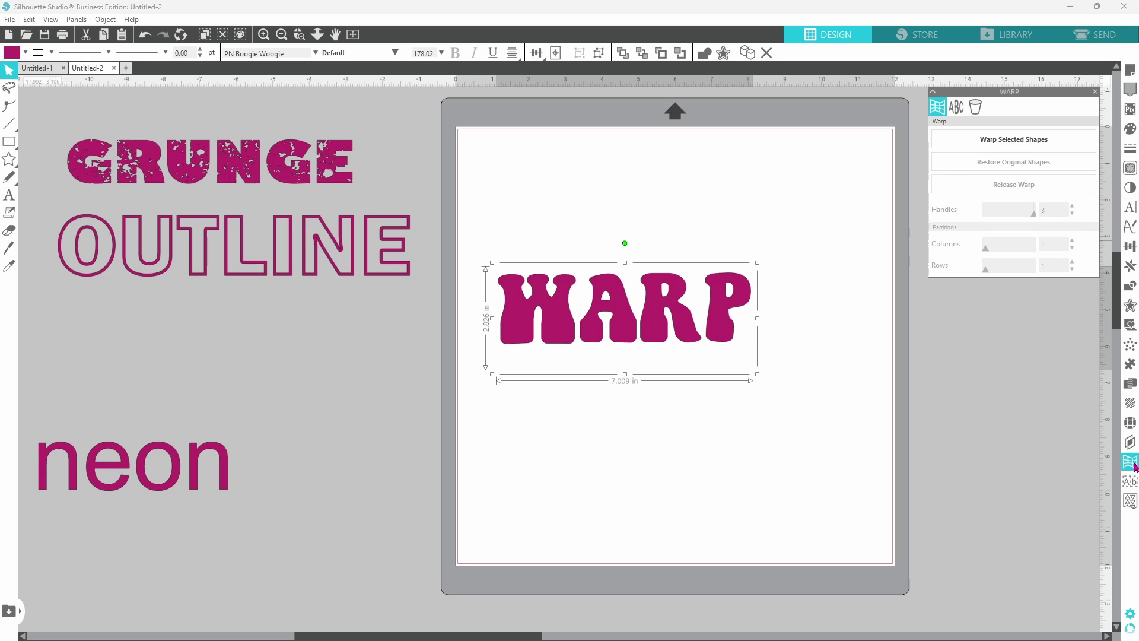
{"action": "left_click", "coordinate": [957, 110]}
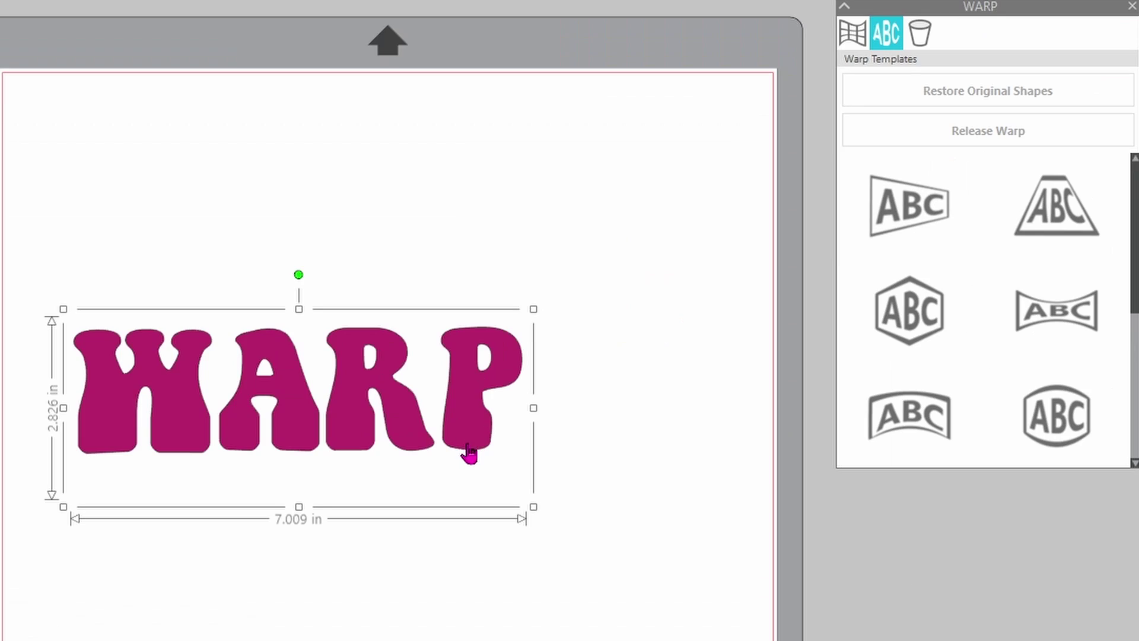
{"action": "left_click", "coordinate": [893, 217]}
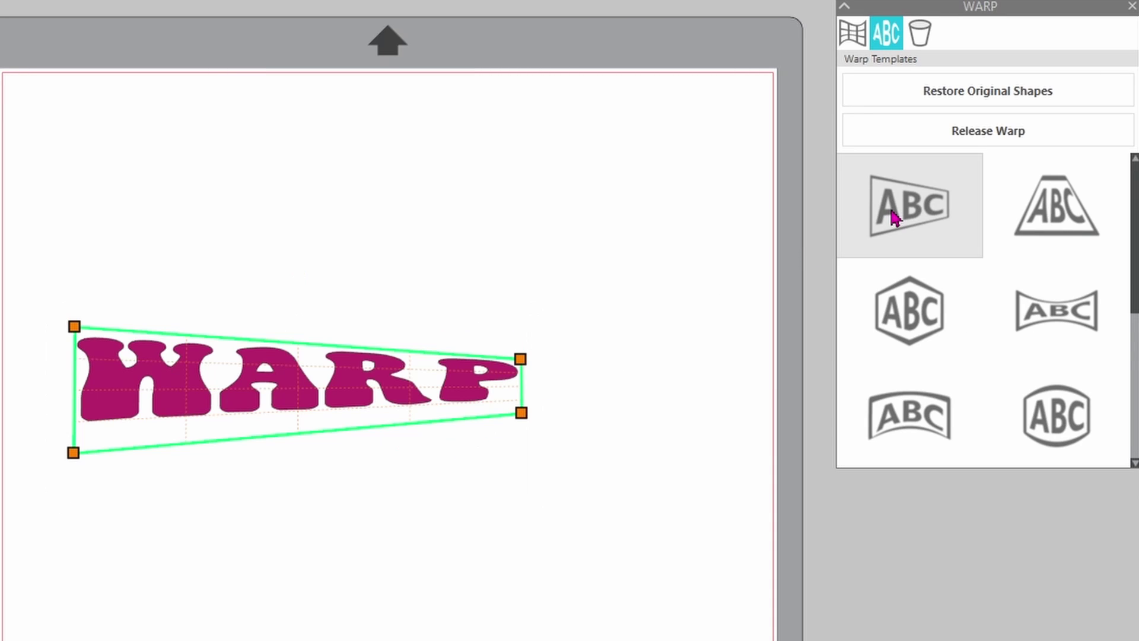
{"action": "left_click", "coordinate": [1043, 222]}
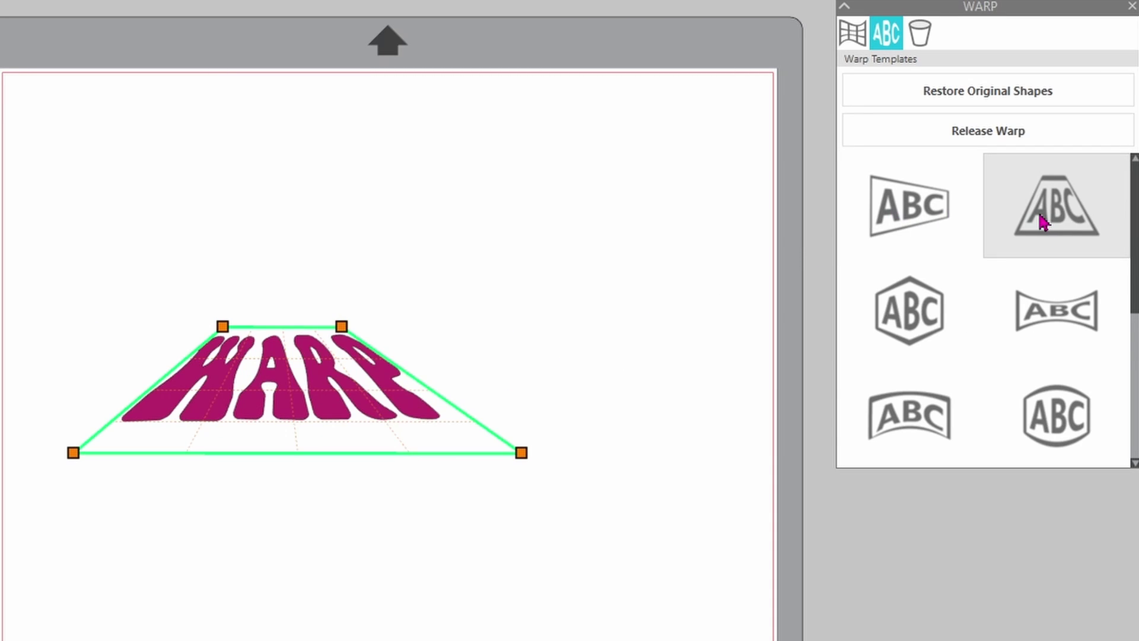
{"action": "left_click", "coordinate": [933, 334]}
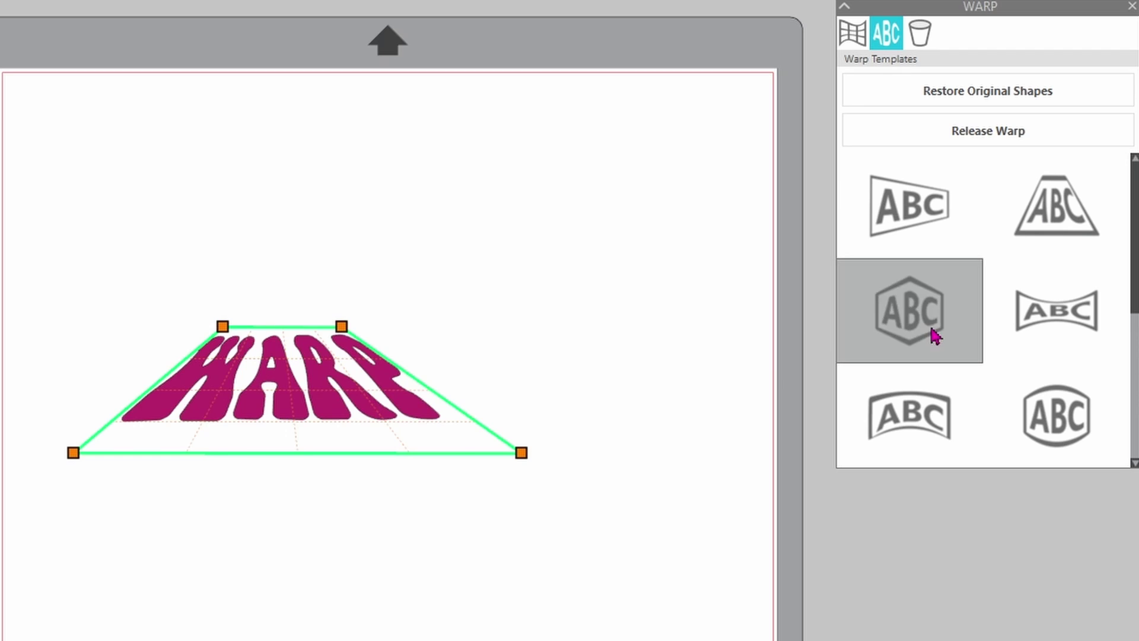
{"action": "left_click", "coordinate": [1028, 331]}
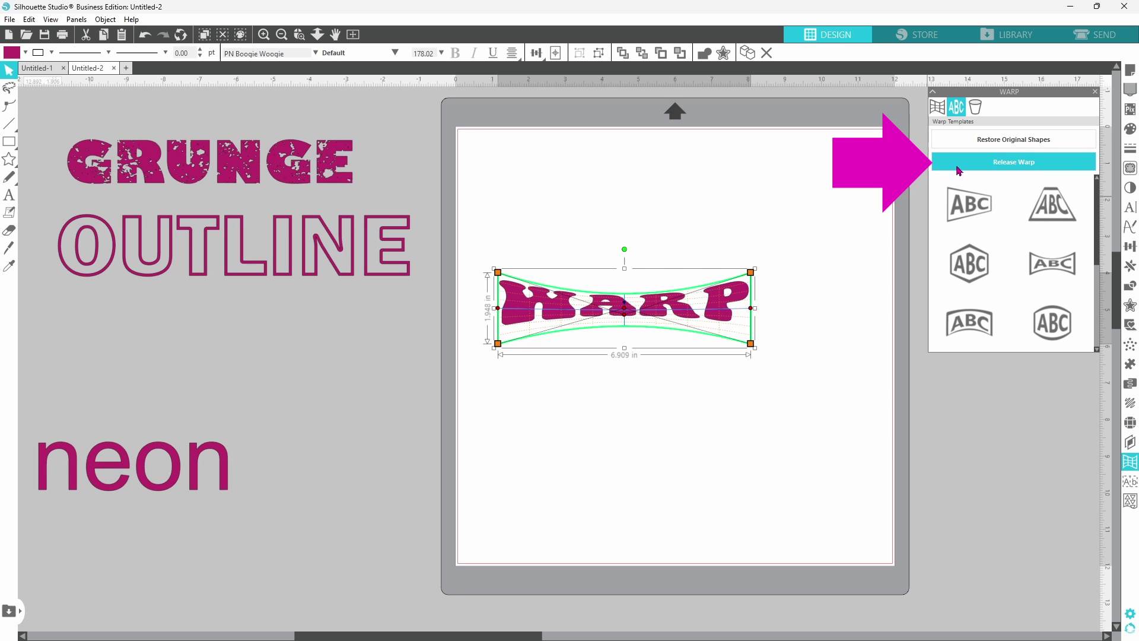
Release the warp into letter shapes and group the warped WARP letters
{"action": "left_click", "coordinate": [1007, 163]}
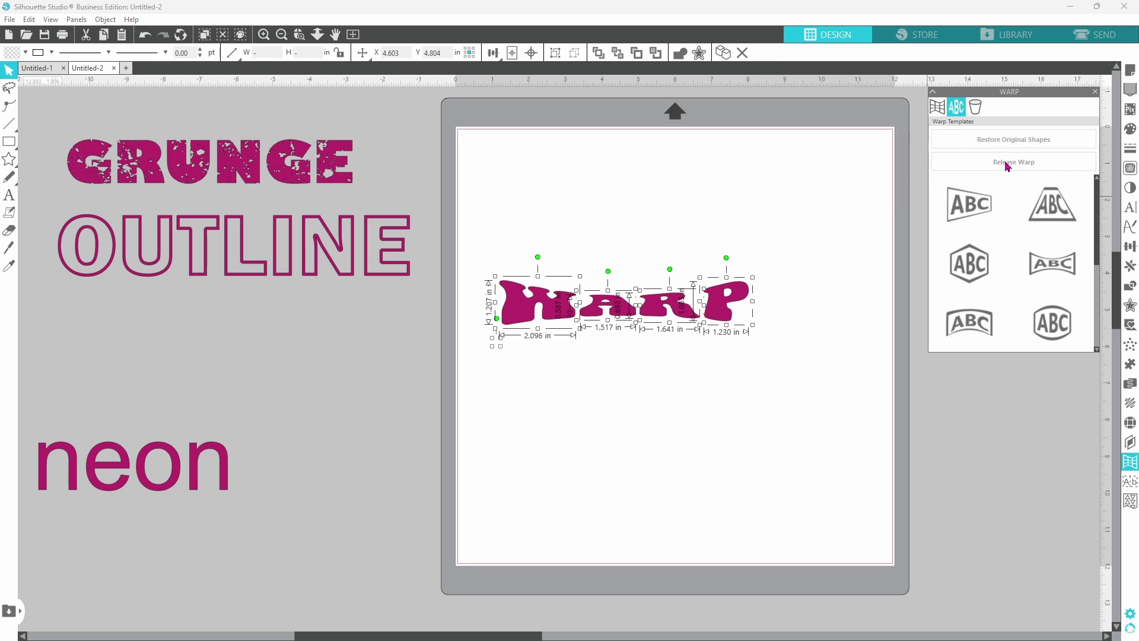
{"action": "right_click", "coordinate": [731, 326]}
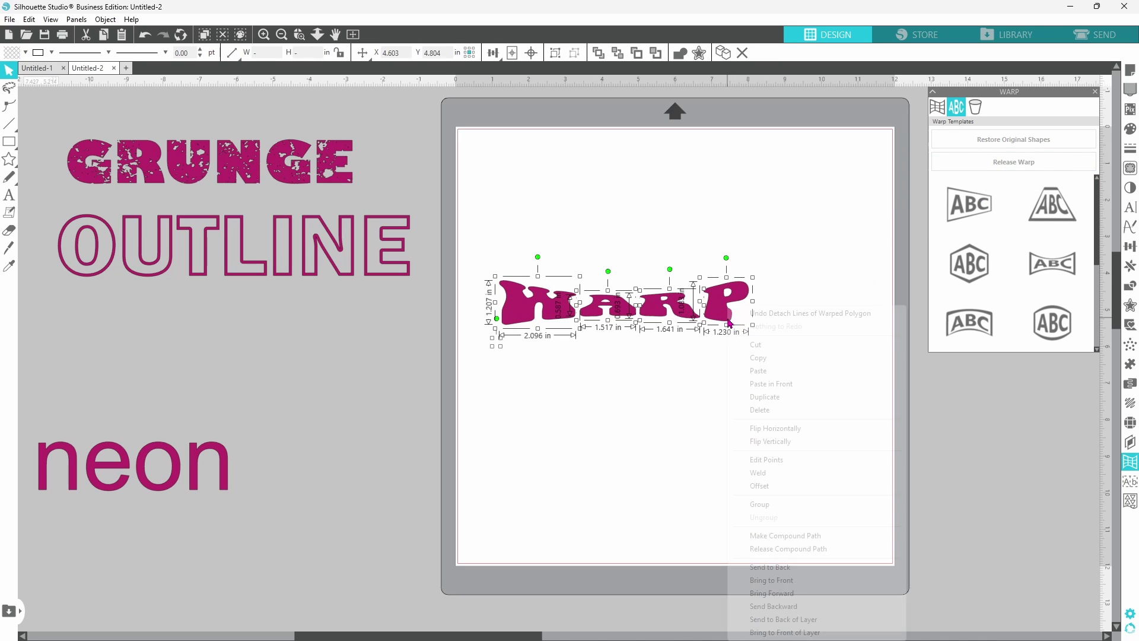
{"action": "left_click", "coordinate": [768, 510]}
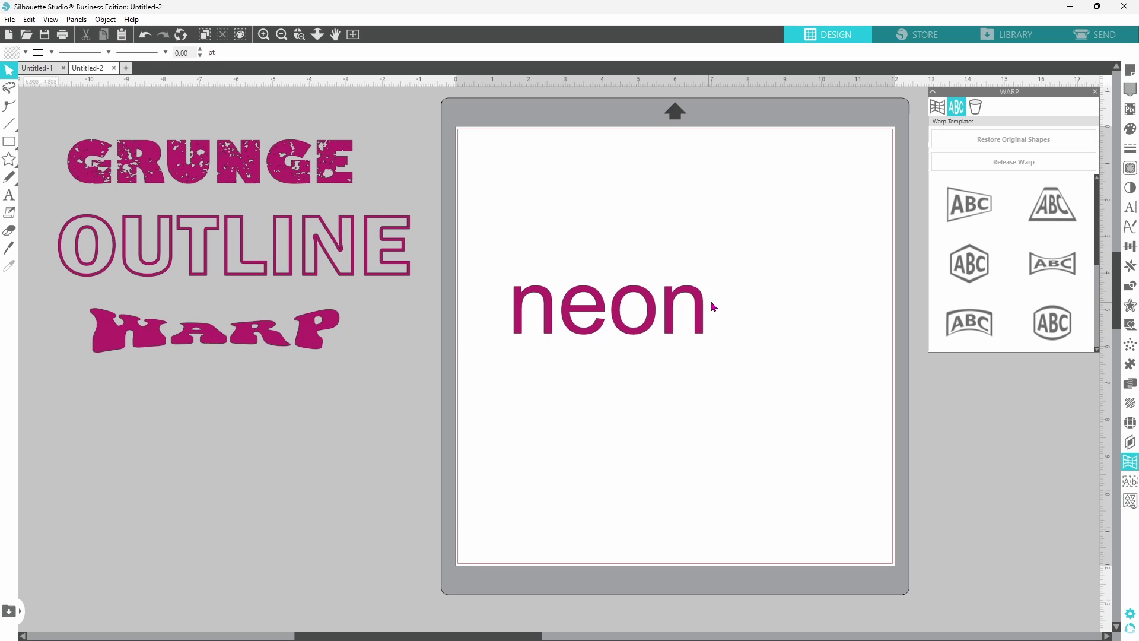
Select neon and choose Harlow Solid Italic from the font list, giving 178.02 pt text
{"action": "left_click", "coordinate": [701, 318]}
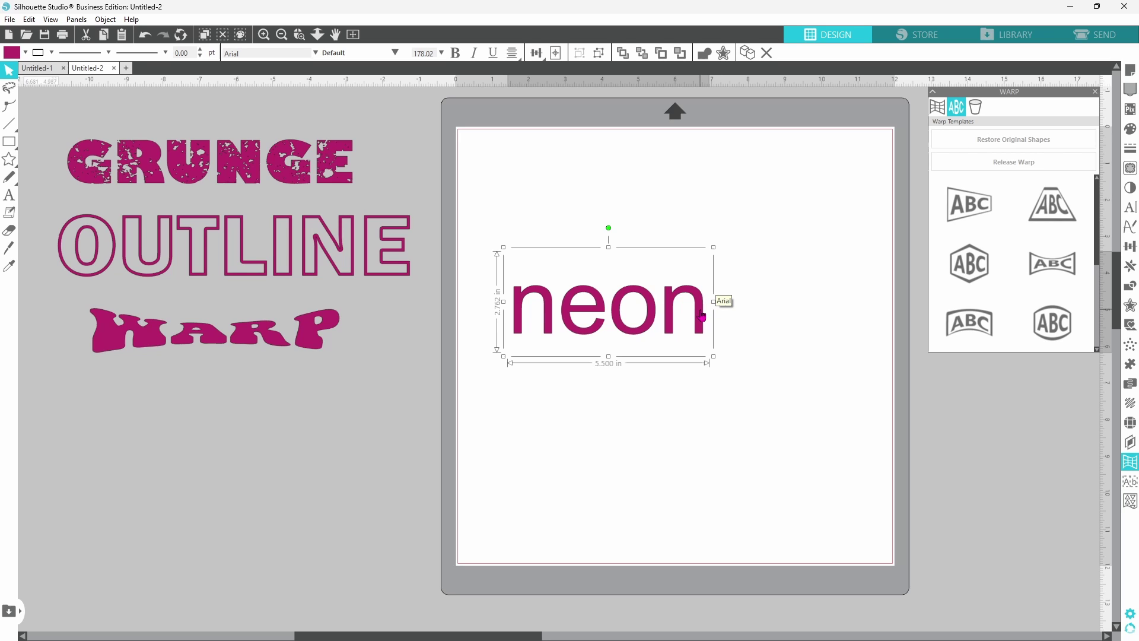
{"action": "left_click", "coordinate": [1127, 213]}
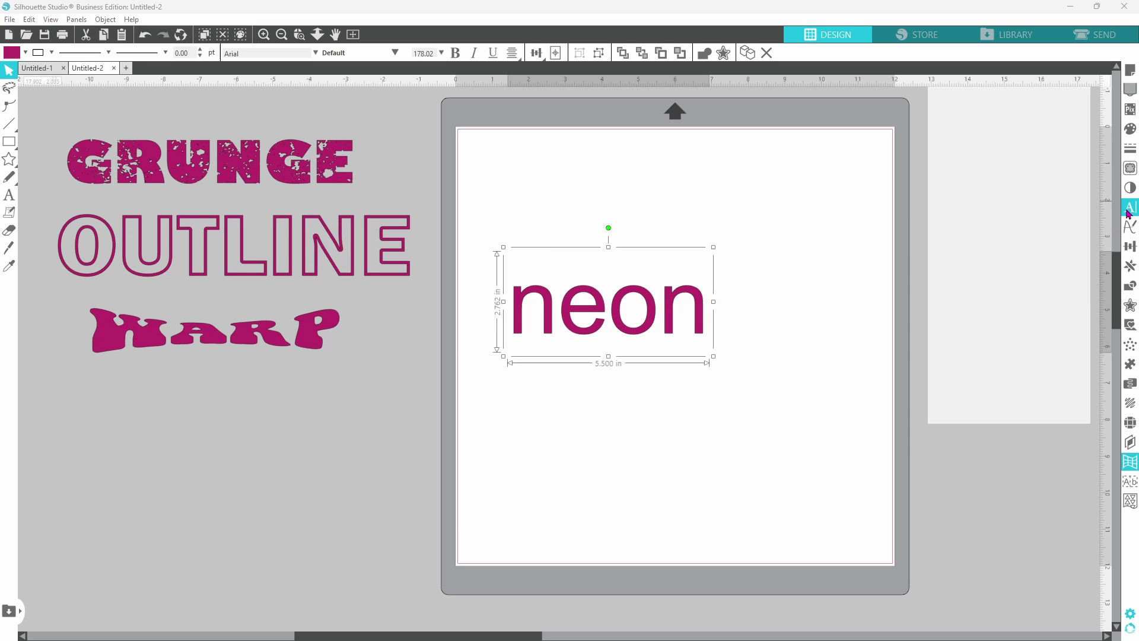
{"action": "scroll", "coordinate": [1093, 297], "scroll_direction": "down", "scroll_amount": 15}
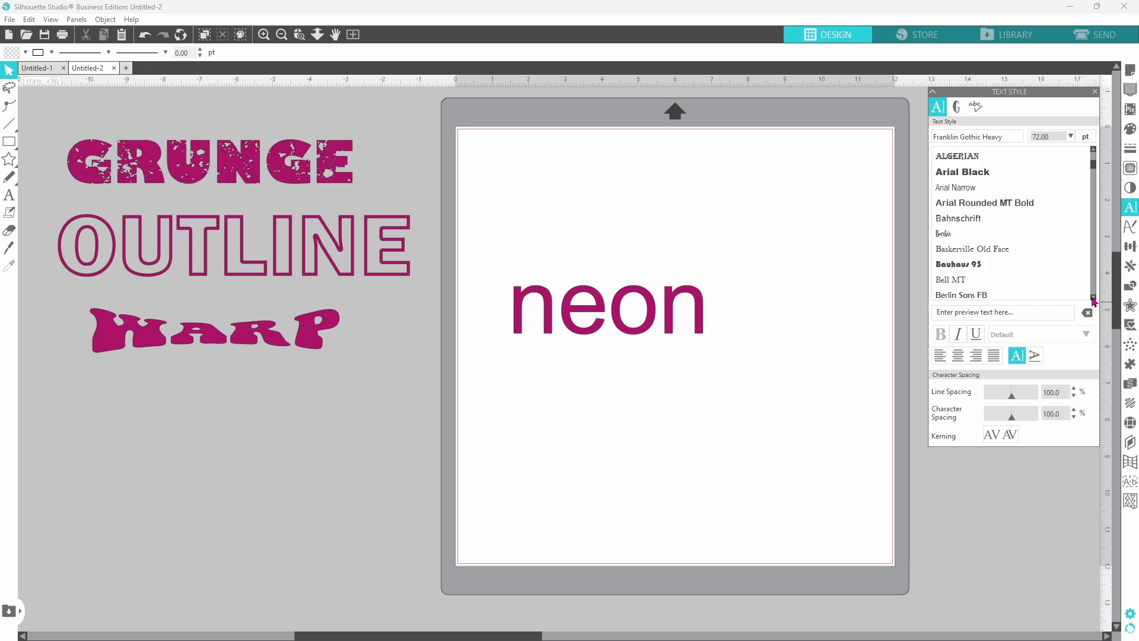
{"action": "scroll", "coordinate": [1095, 302], "scroll_direction": "down", "scroll_amount": 3}
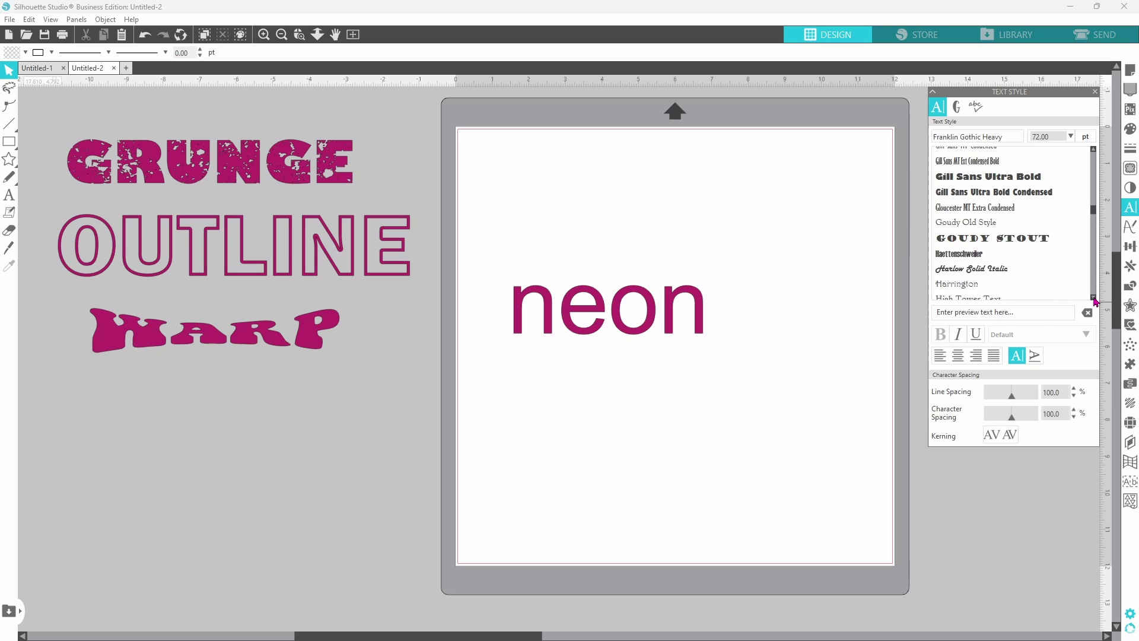
{"action": "left_click", "coordinate": [1093, 298]}
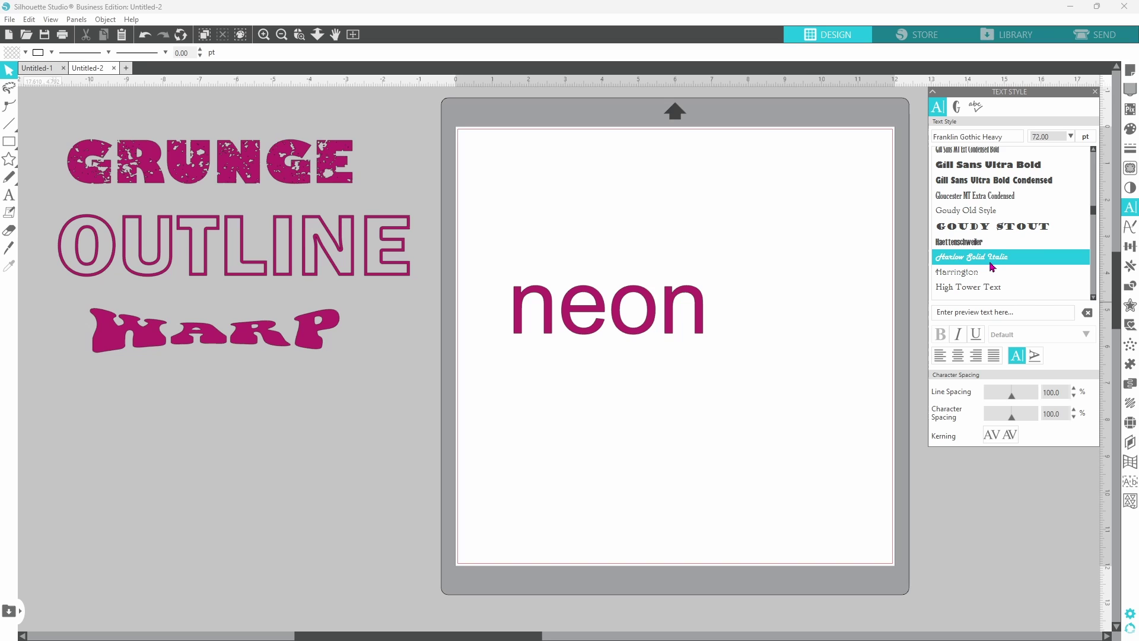
{"action": "left_click", "coordinate": [997, 265]}
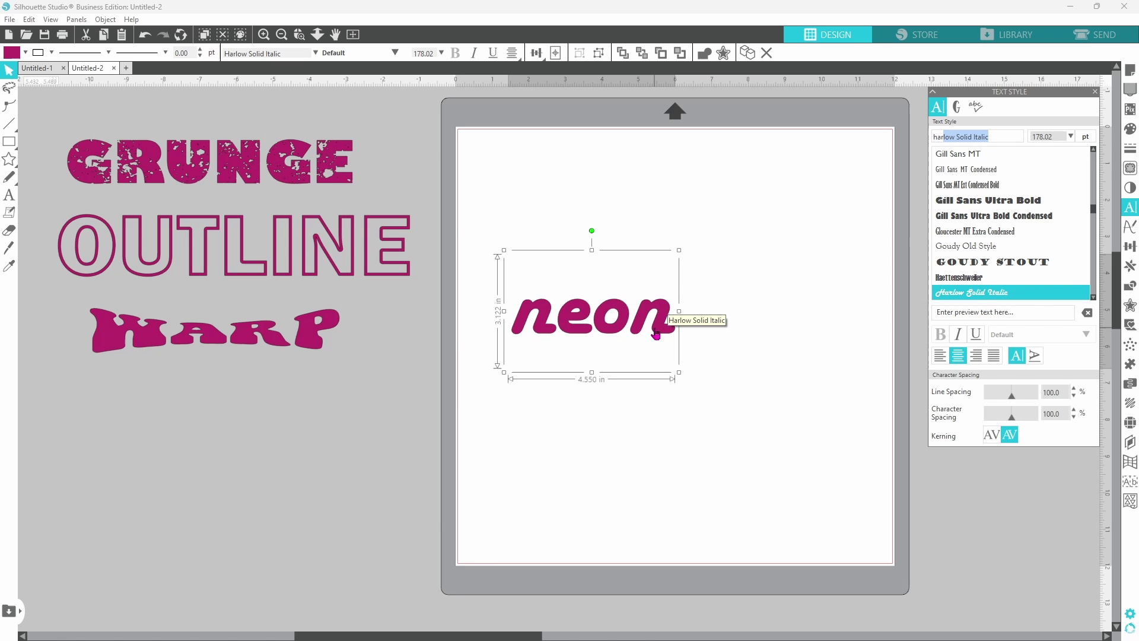
Convert the neon text to paths and ungroup it into separate letters
{"action": "right_click", "coordinate": [656, 336]}
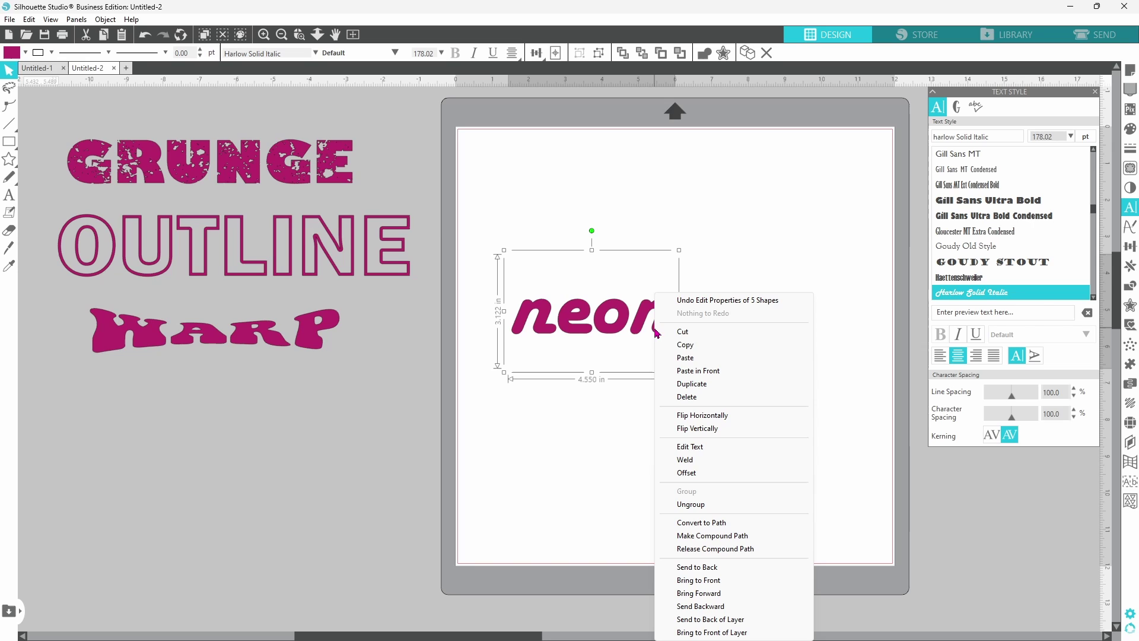
{"action": "left_click", "coordinate": [702, 522]}
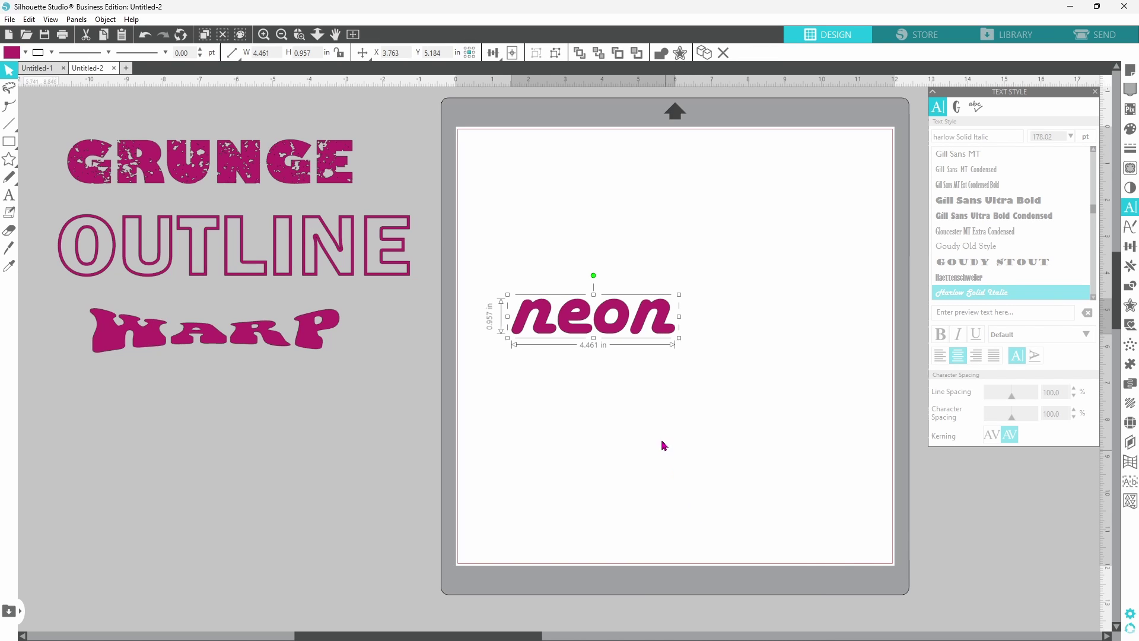
{"action": "right_click", "coordinate": [661, 325]}
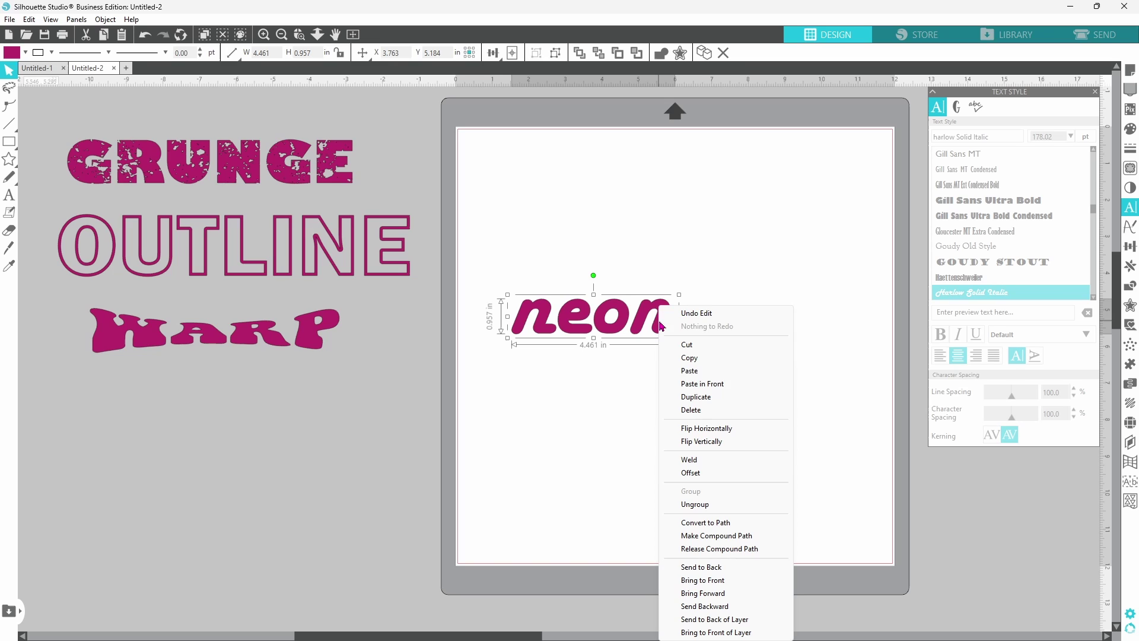
{"action": "left_click", "coordinate": [692, 506]}
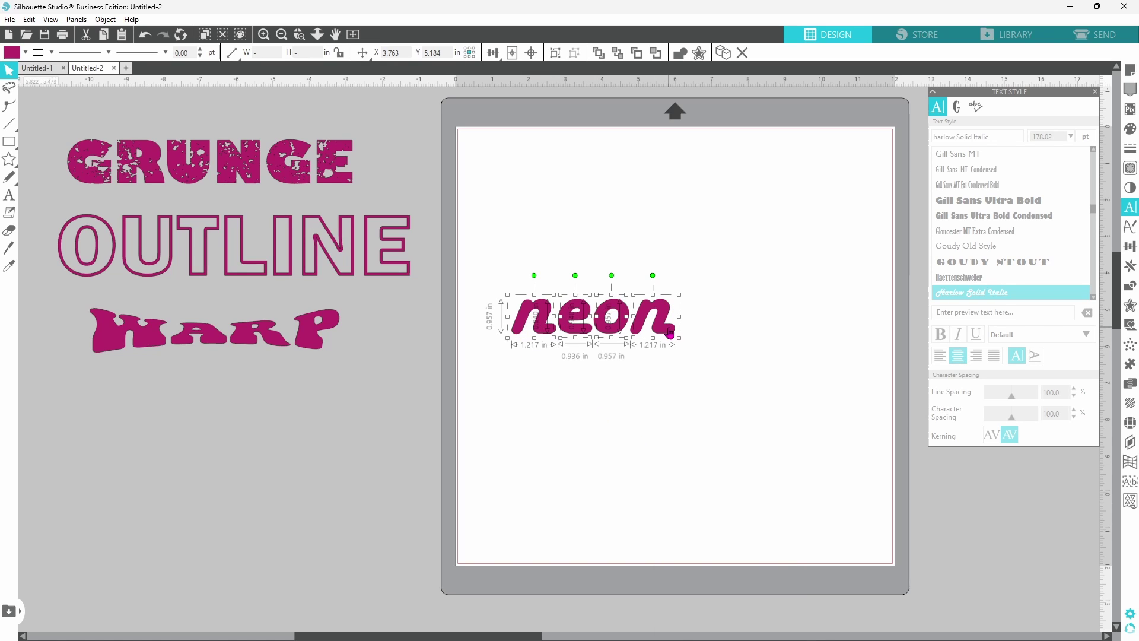
{"action": "left_click", "coordinate": [565, 364]}
Zoom in on the n and nudge its lower-right end node rightward toward the e
{"action": "double_click", "coordinate": [527, 326]}
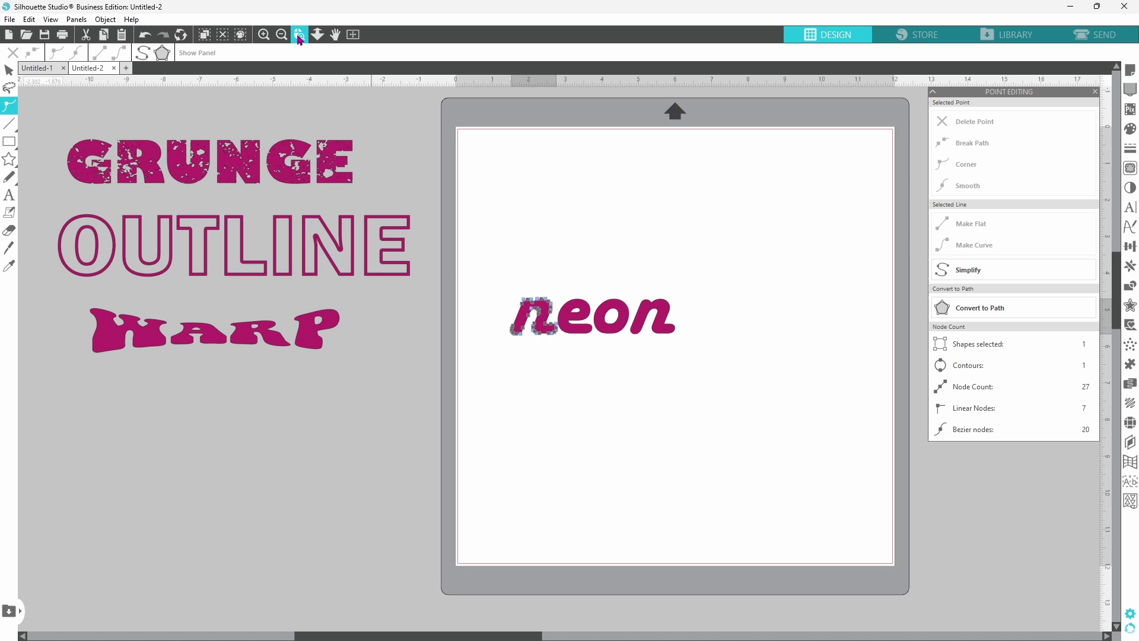
{"action": "left_click", "coordinate": [299, 34]}
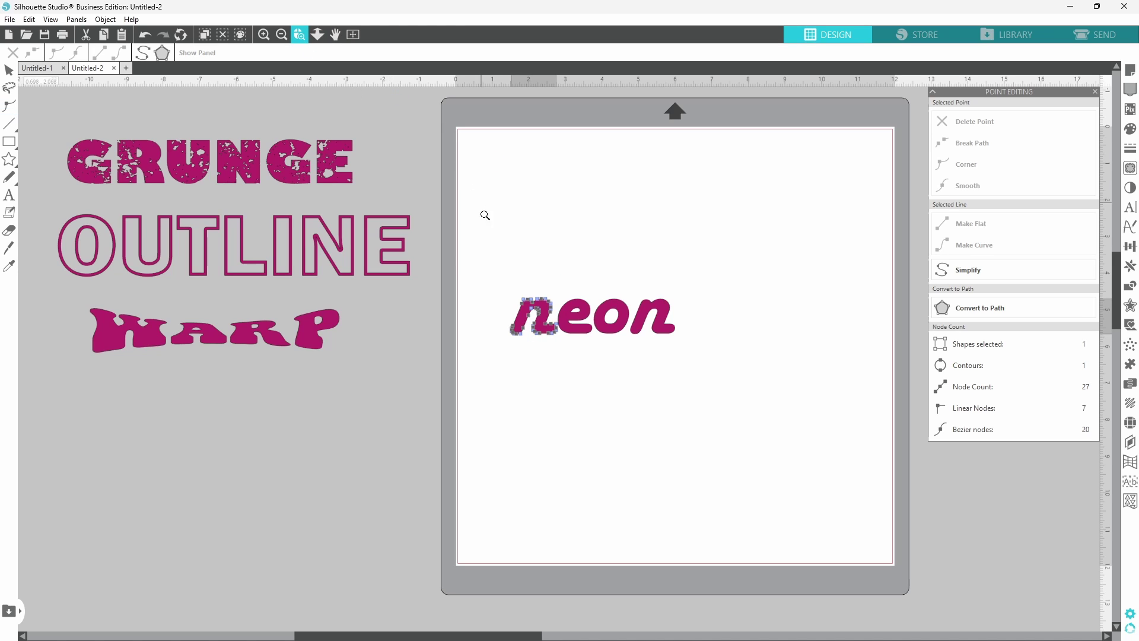
{"action": "left_click", "coordinate": [558, 331]}
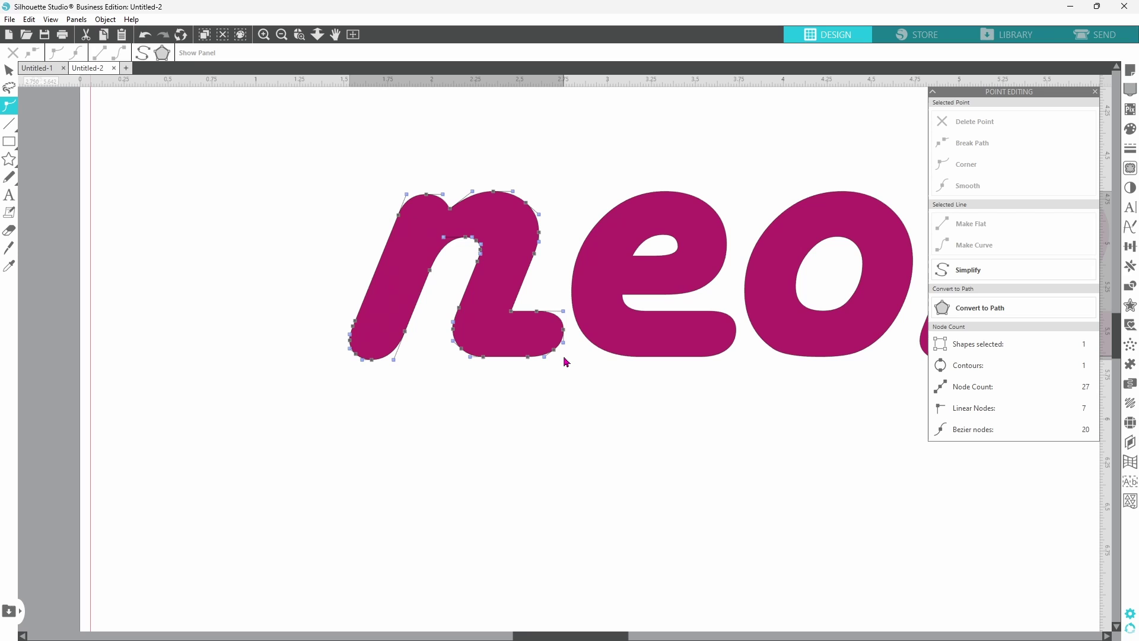
{"action": "left_click", "coordinate": [539, 313]}
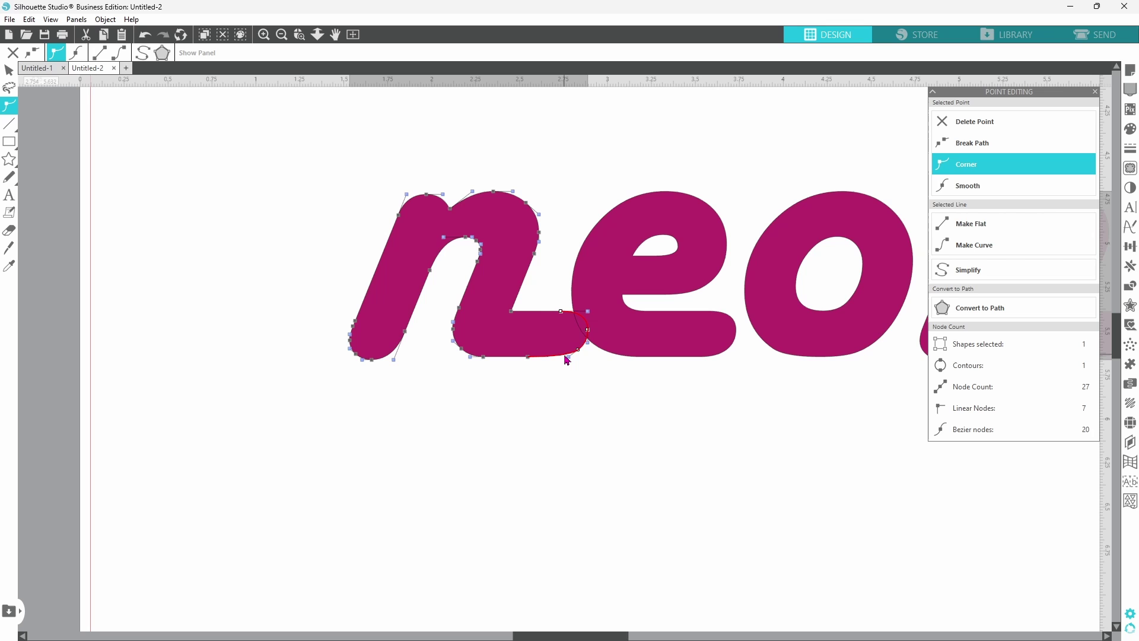
{"action": "key", "text": "Right"}
{"action": "key", "text": "Right"}
{"action": "key", "text": "Right"}
{"action": "key", "text": "Right"}
{"action": "key", "text": "Right"}
{"action": "key", "text": "Right"}
{"action": "key", "text": "Right"}
{"action": "key", "text": "Right"}
{"action": "left_click_drag", "start_coordinate": [599, 636], "coordinate": [651, 636]}
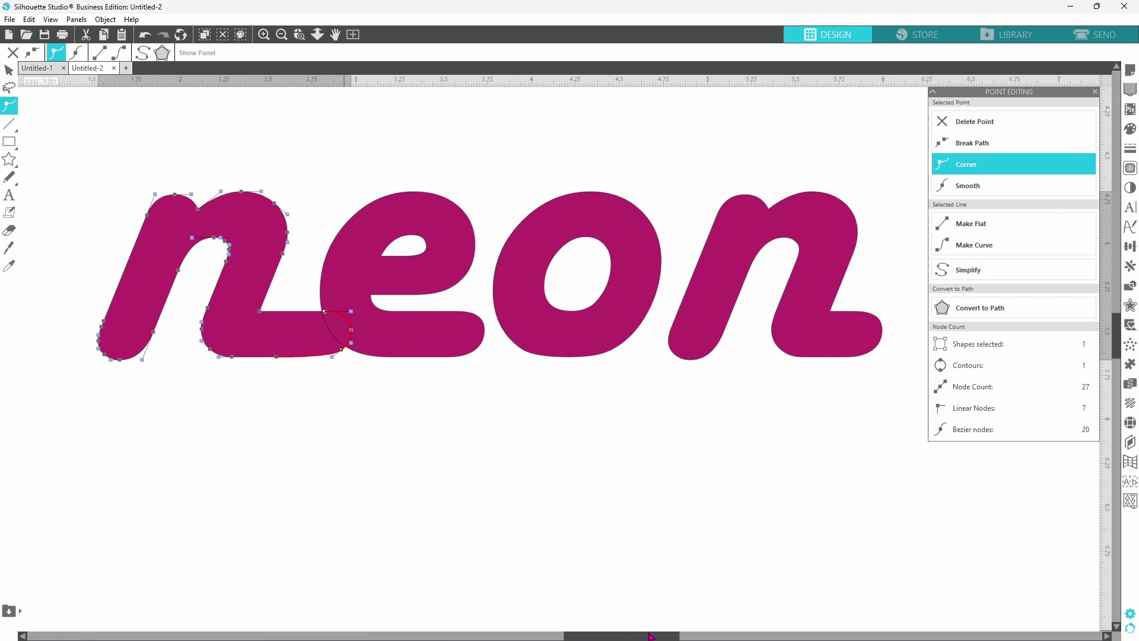
Duplicate the letter e and move the copy below the word
{"action": "right_click", "coordinate": [448, 339]}
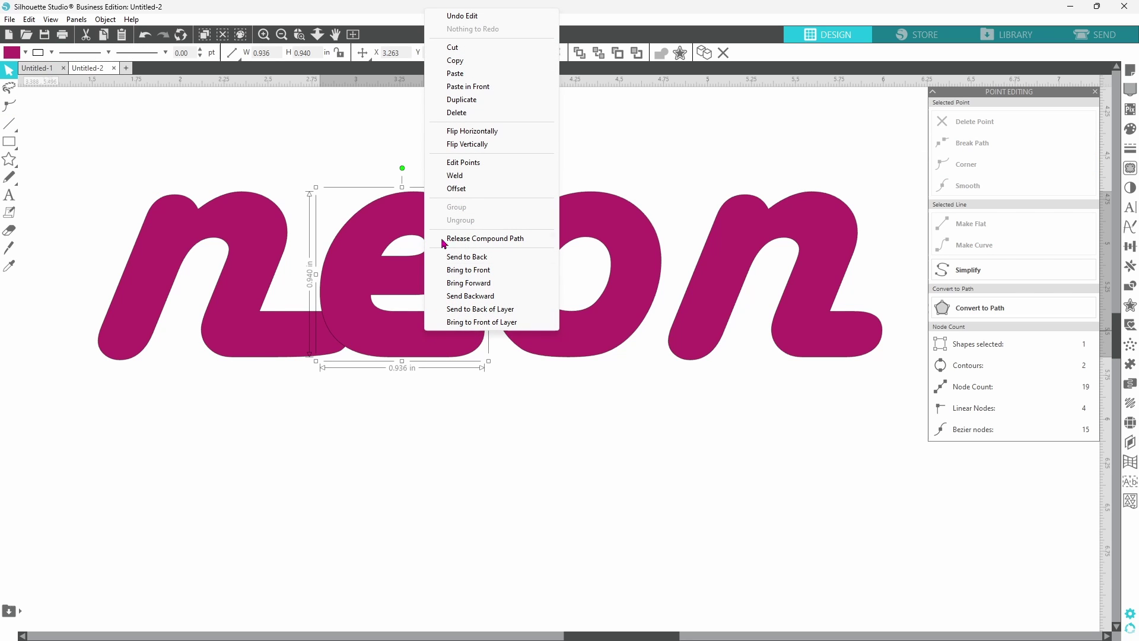
{"action": "left_click", "coordinate": [460, 100]}
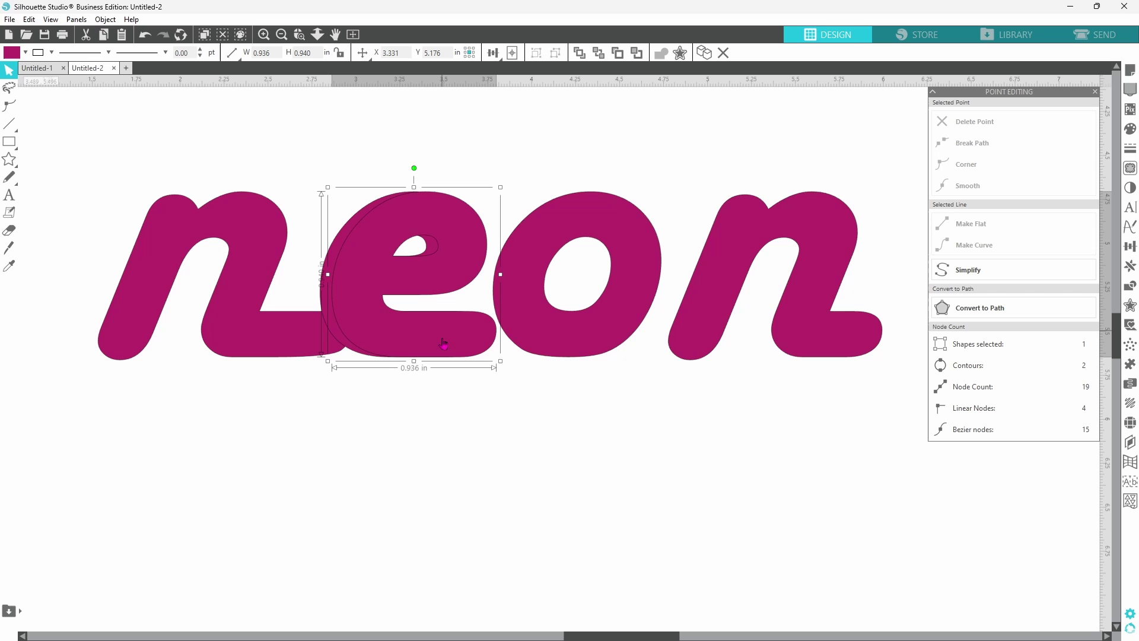
{"action": "left_click_drag", "start_coordinate": [445, 347], "coordinate": [439, 558]}
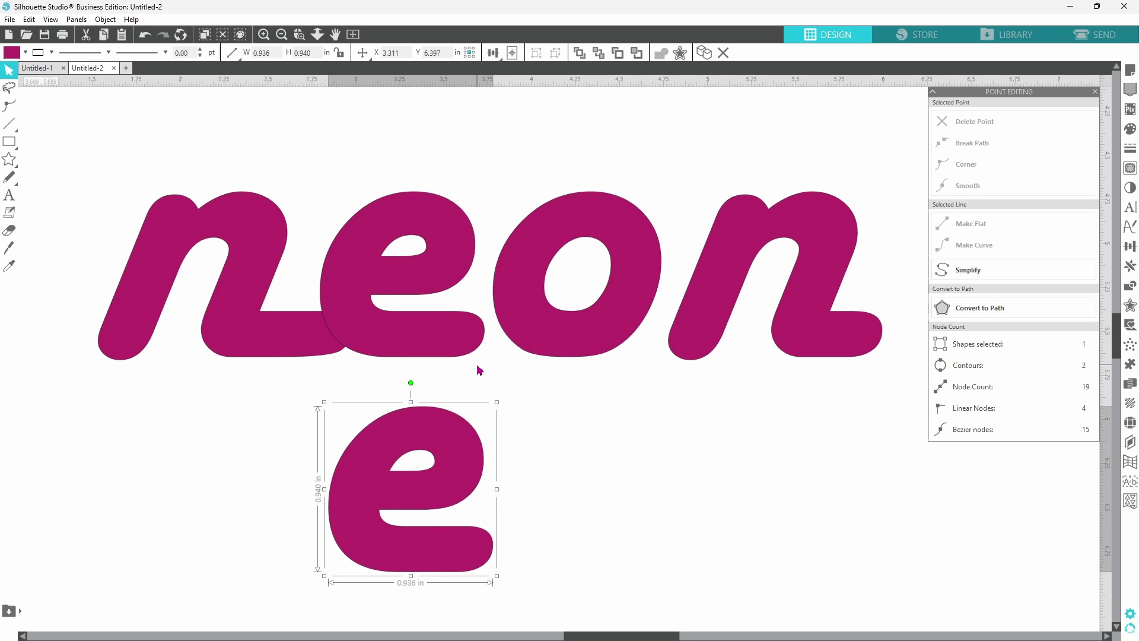
Nudge the original e's lower-right tail node right so it joins the o
{"action": "double_click", "coordinate": [465, 343]}
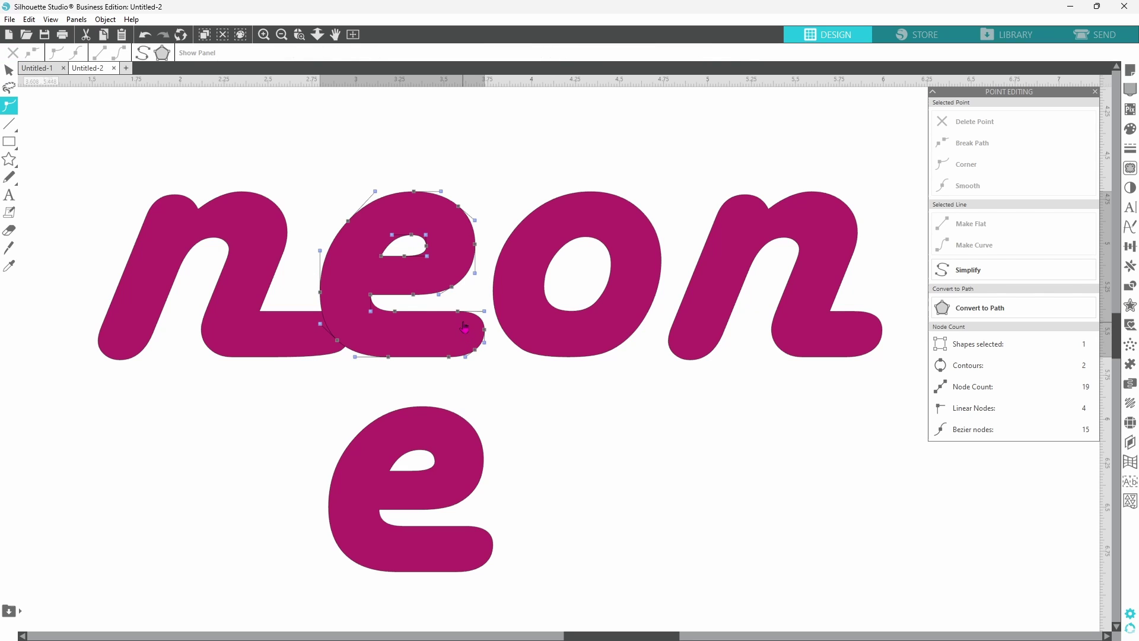
{"action": "left_click", "coordinate": [462, 314]}
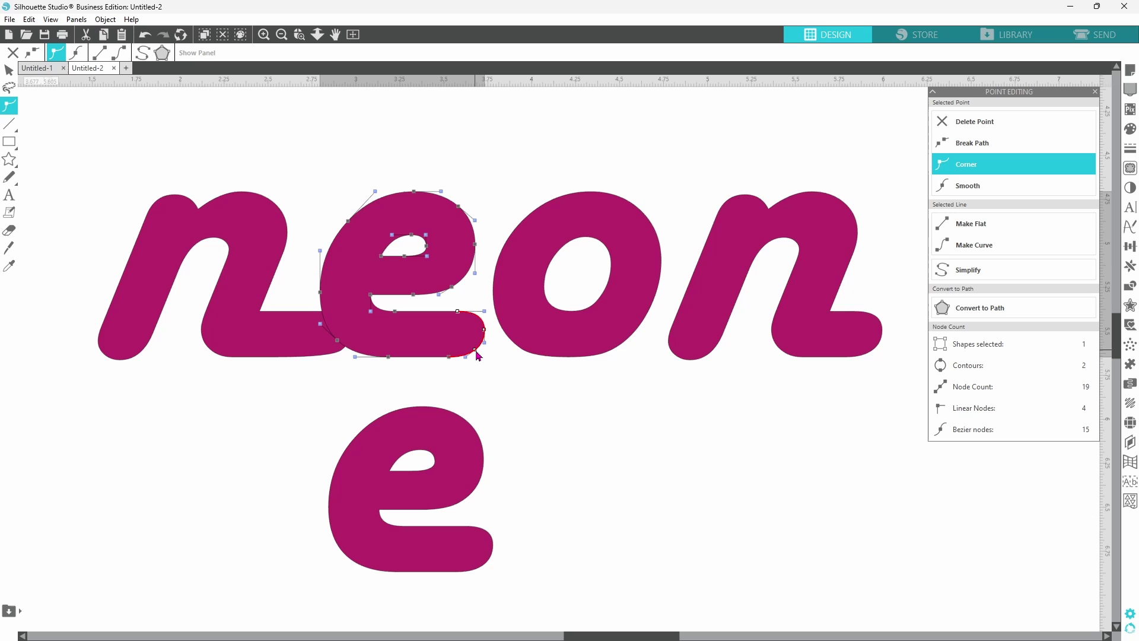
{"action": "key", "text": "Right"}
{"action": "key", "text": "Right"}
{"action": "key", "text": "Right"}
{"action": "key", "text": "Right"}
{"action": "key", "text": "Right"}
{"action": "key", "text": "Right"}
{"action": "key", "text": "Right"}
{"action": "key", "text": "Right"}
{"action": "key", "text": "Right"}
{"action": "key", "text": "Right"}
{"action": "key", "text": "Right"}
{"action": "key", "text": "Right"}
{"action": "key", "text": "Right"}
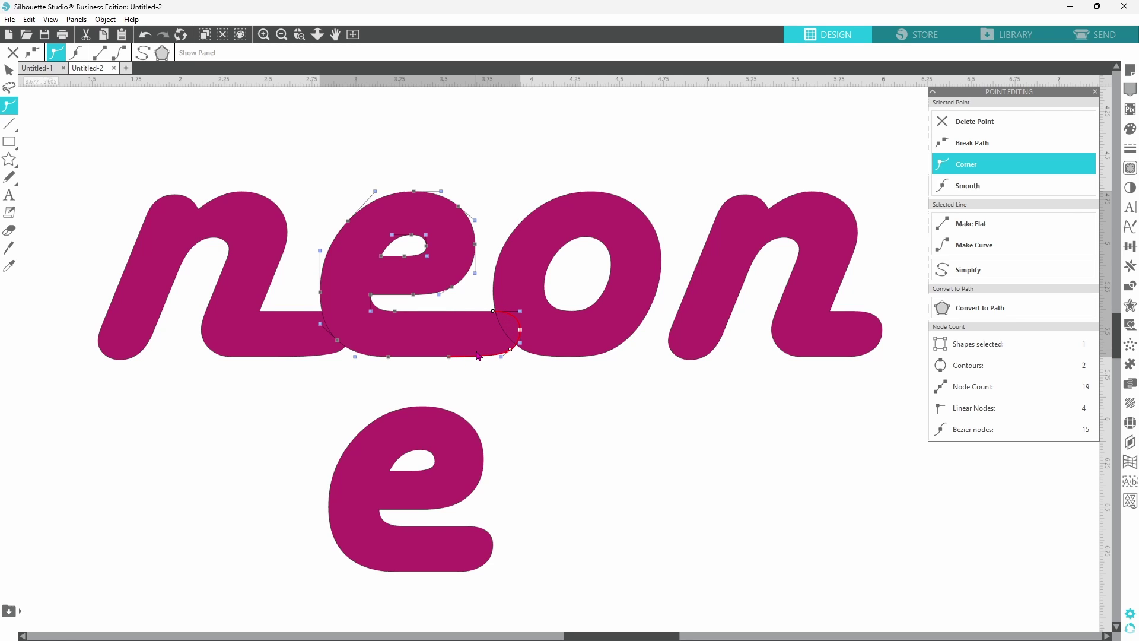
{"action": "key", "text": "Escape"}
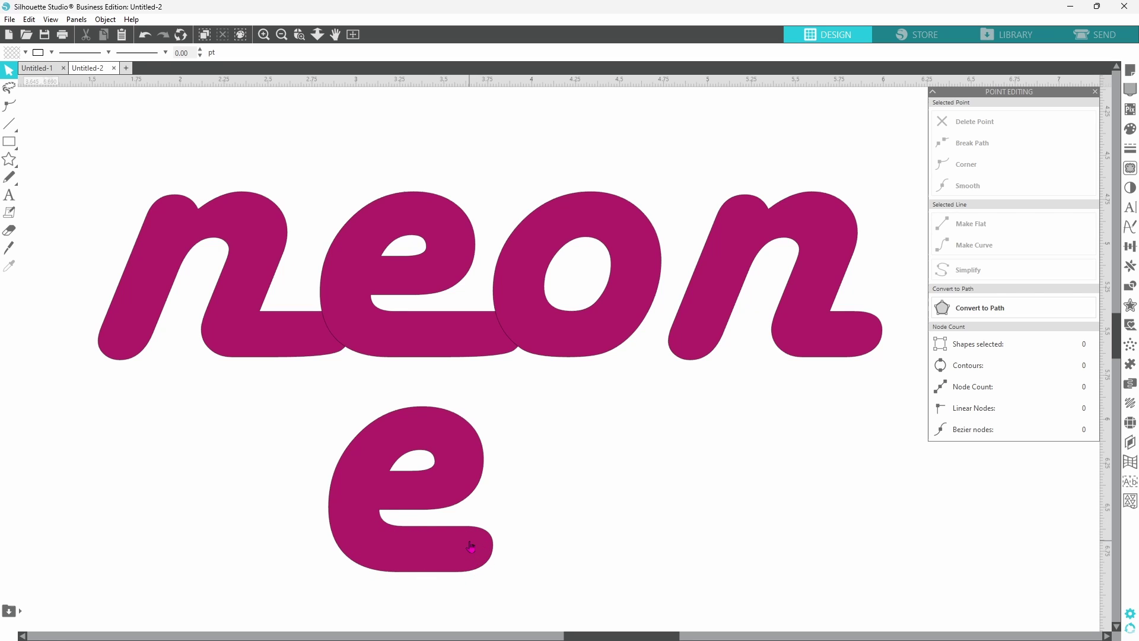
Erase a strip across the lower e copy and delete its upper part
{"action": "left_click", "coordinate": [10, 233]}
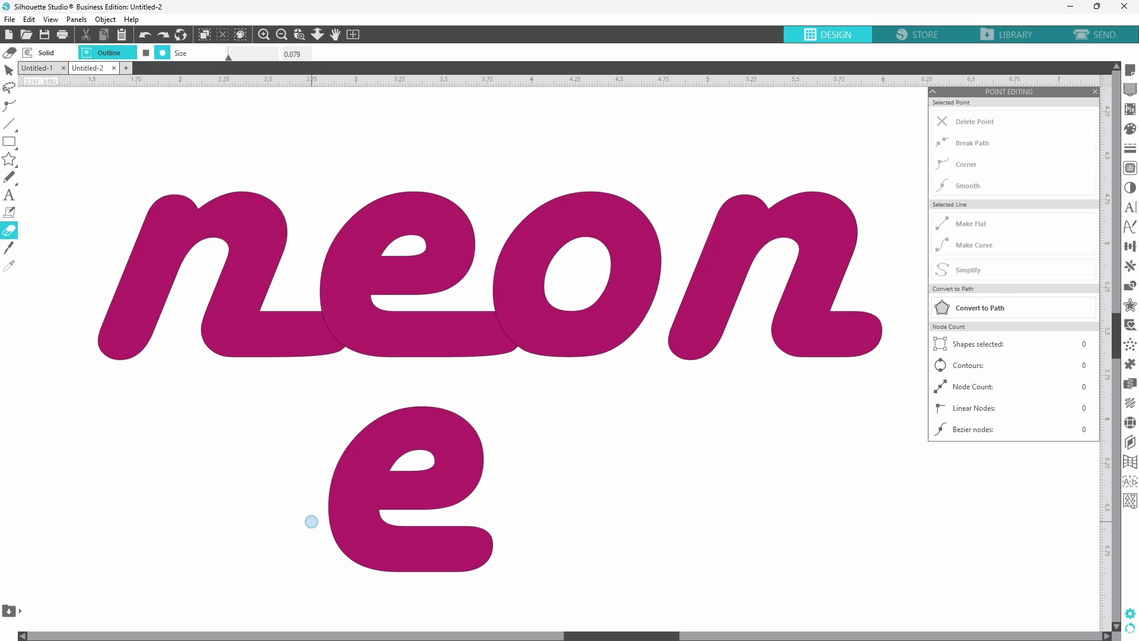
{"action": "left_click_drag", "start_coordinate": [311, 521], "coordinate": [409, 521]}
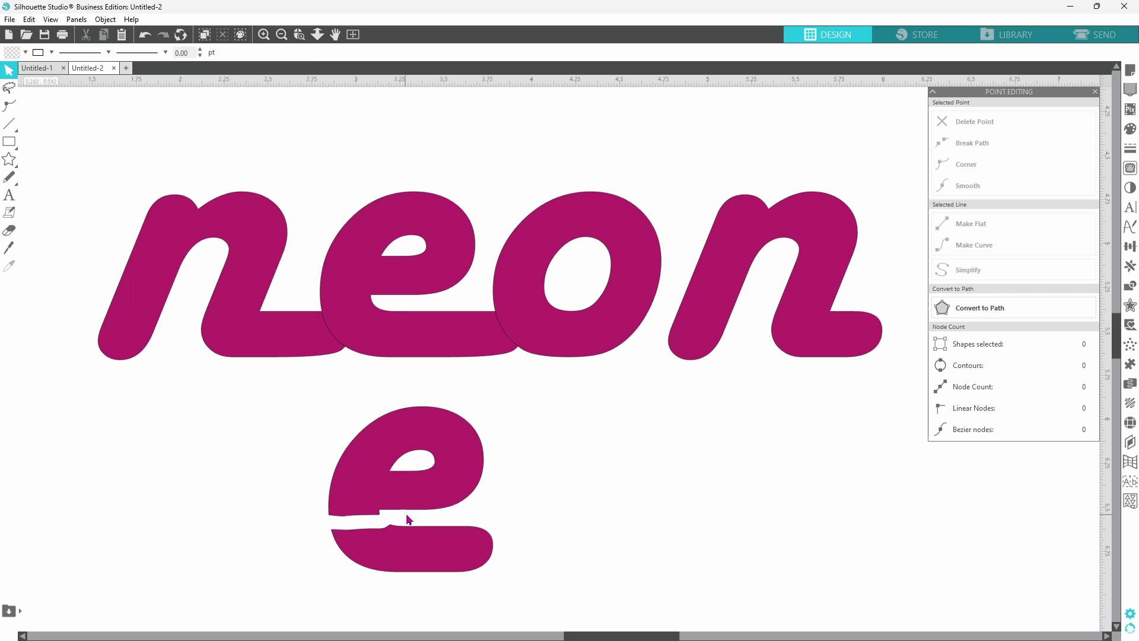
{"action": "right_click", "coordinate": [433, 484]}
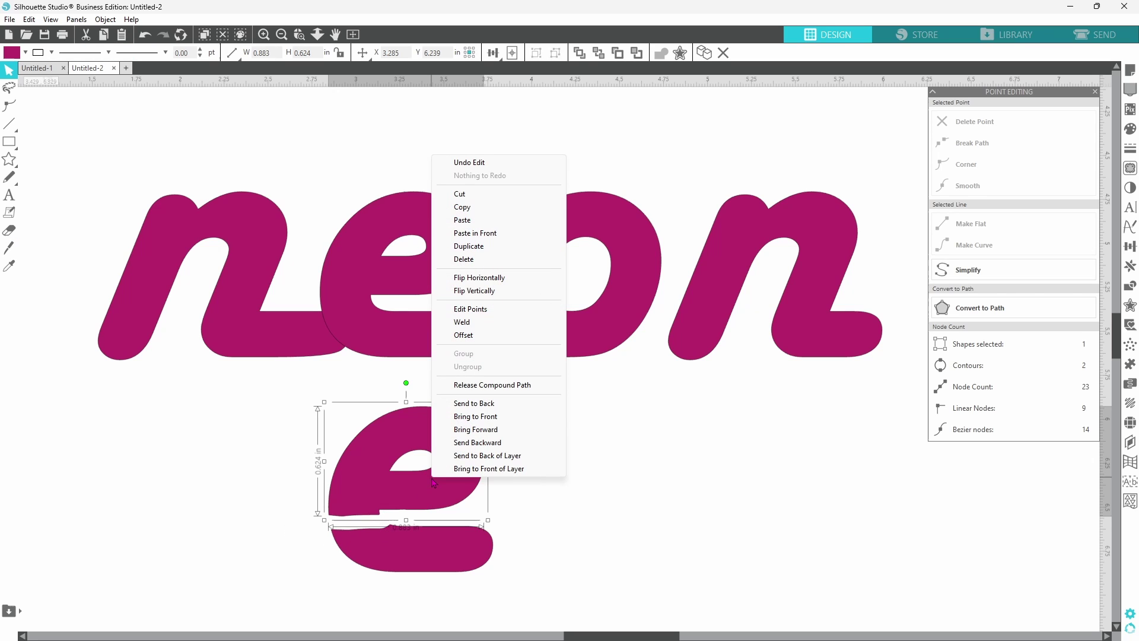
{"action": "left_click", "coordinate": [475, 263]}
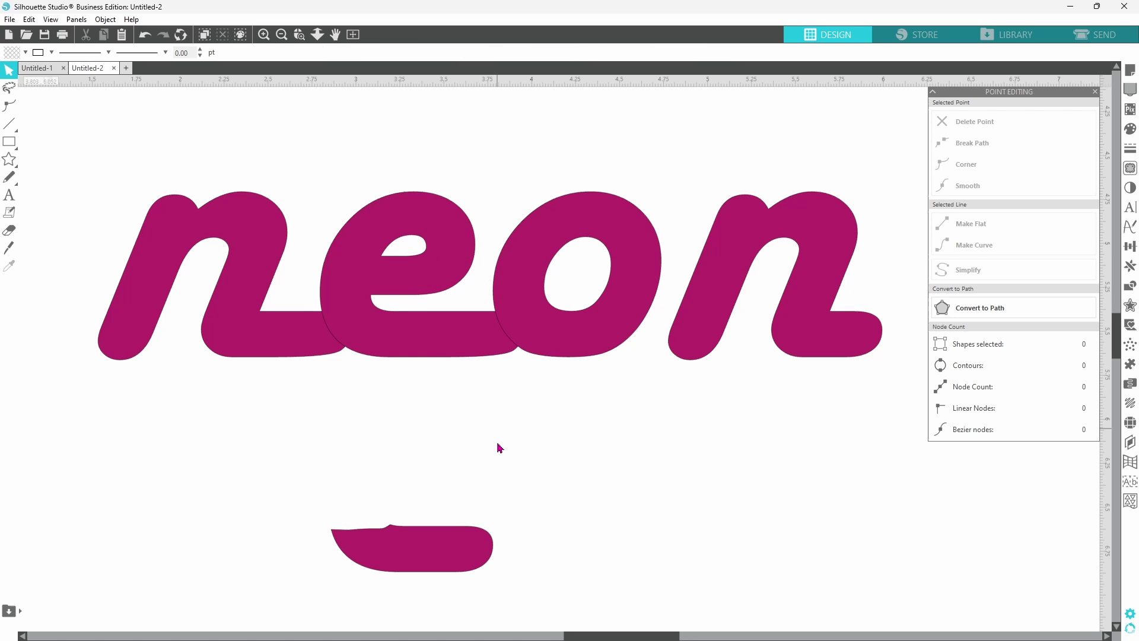
Move the leftover e fragment onto the o as a connector and tilt it slightly
{"action": "left_click_drag", "start_coordinate": [448, 554], "coordinate": [711, 233]}
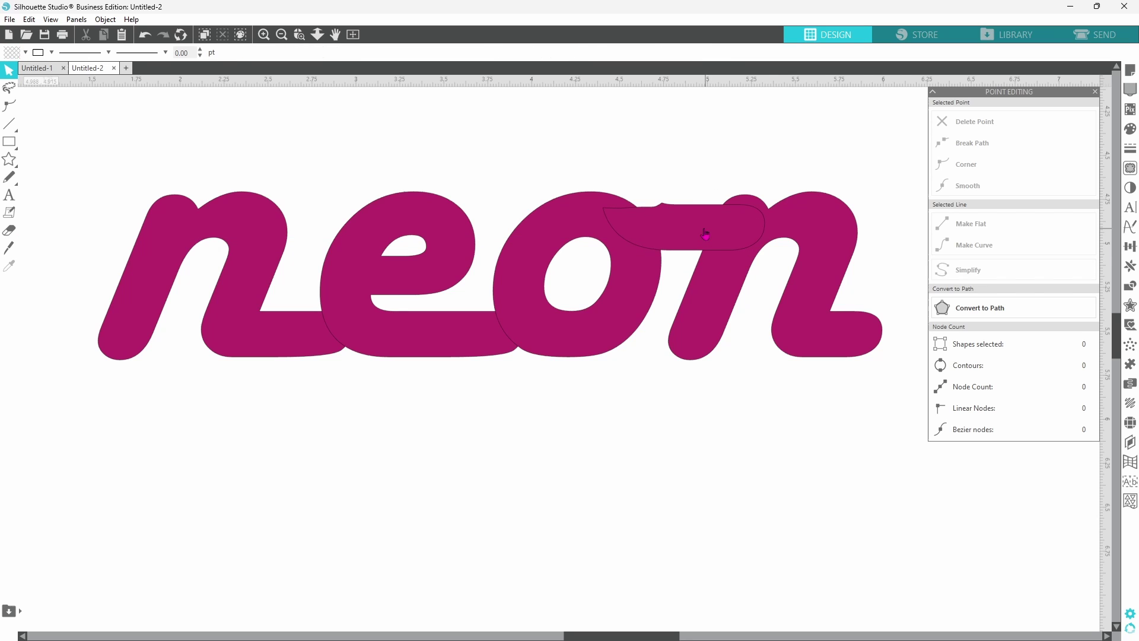
{"action": "left_click", "coordinate": [699, 228]}
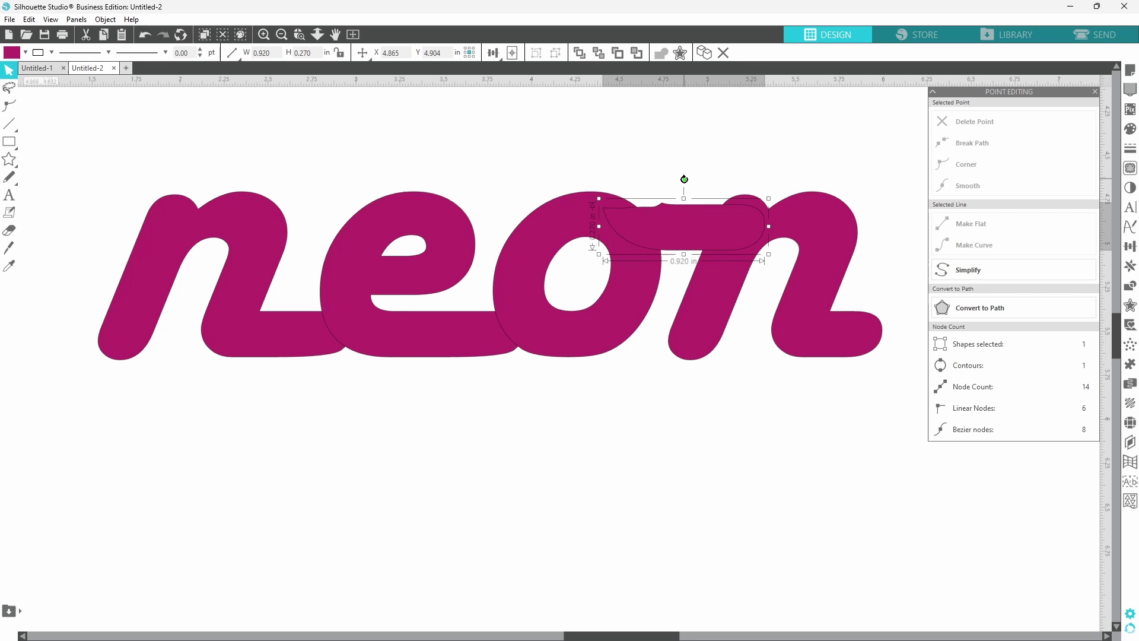
{"action": "left_click_drag", "start_coordinate": [683, 181], "coordinate": [679, 196]}
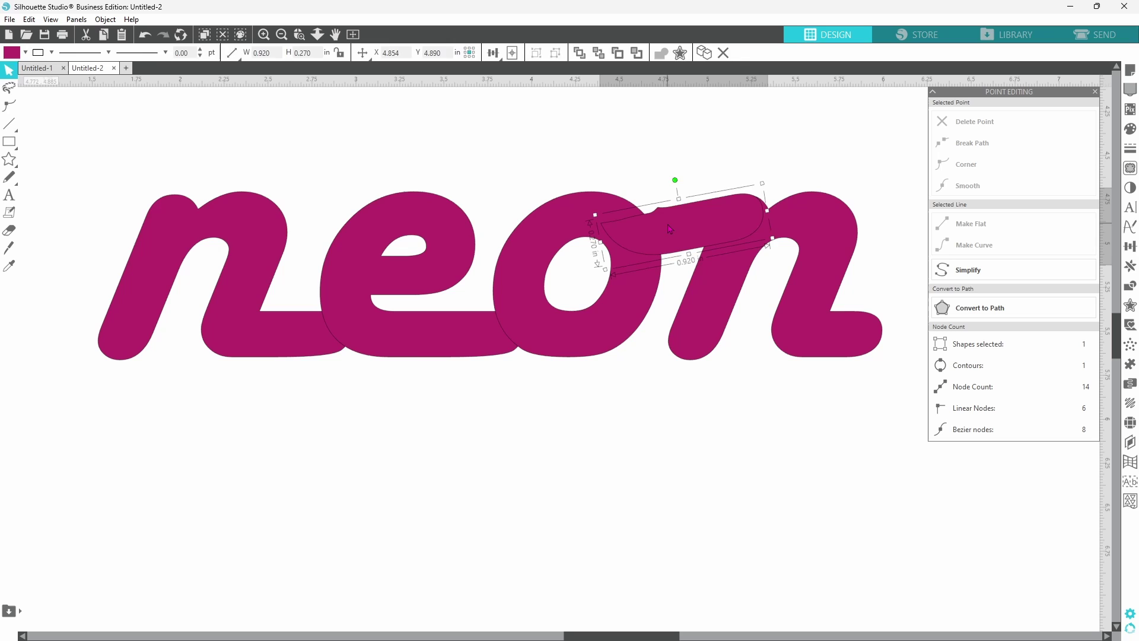
Zoom in on the o–n join and delete an extra connector node, leaving 11 nodes
{"action": "double_click", "coordinate": [670, 229]}
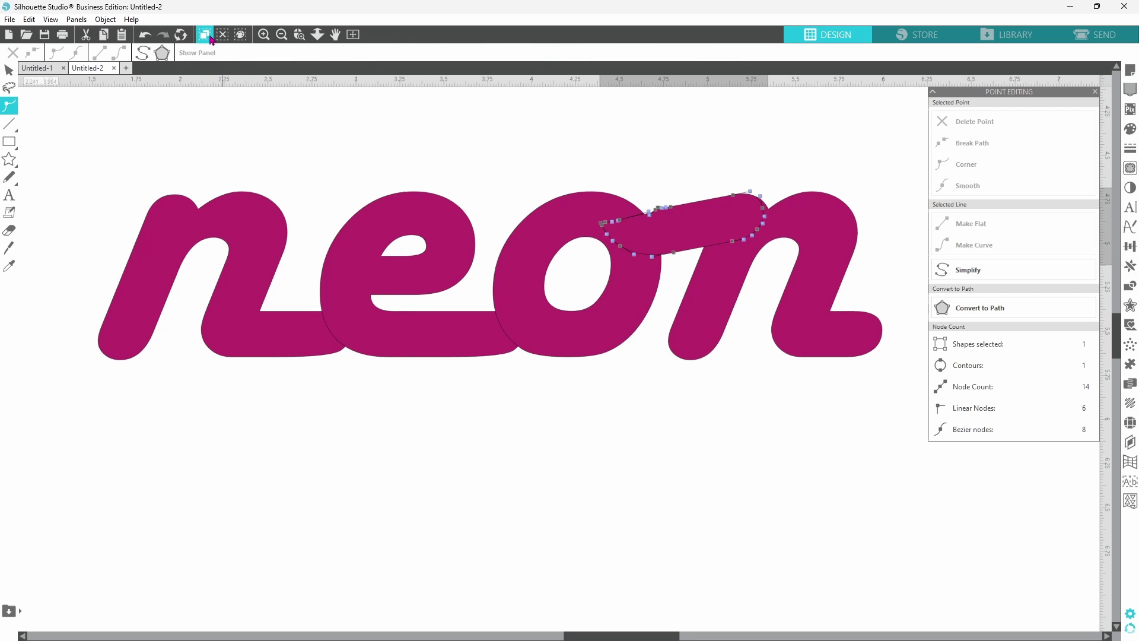
{"action": "left_click", "coordinate": [296, 40]}
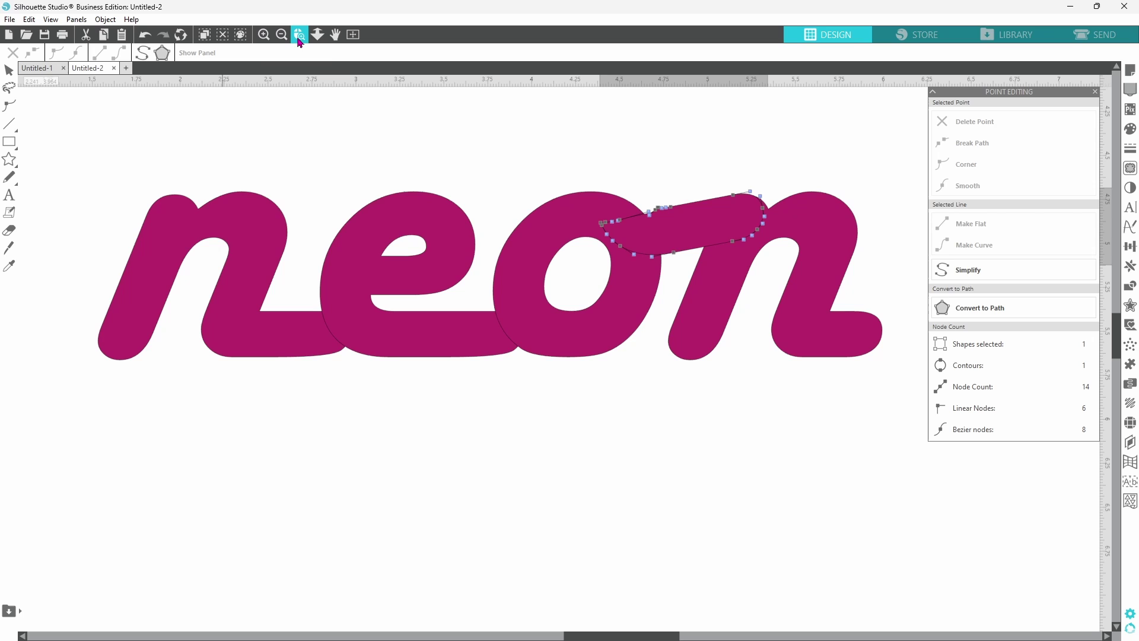
{"action": "left_click", "coordinate": [657, 215]}
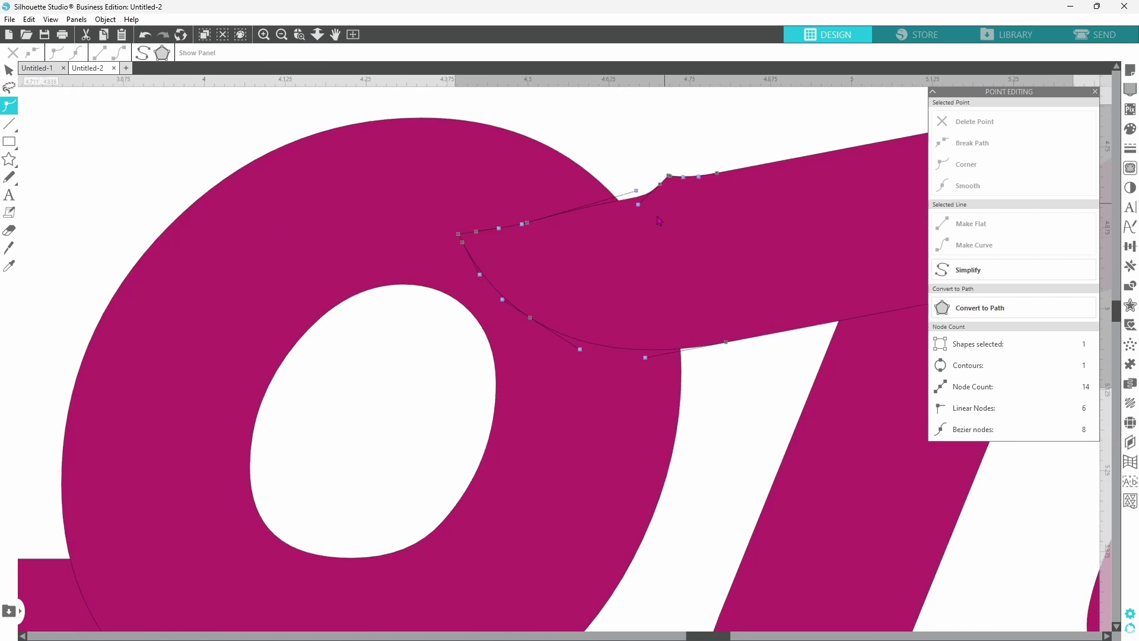
{"action": "key", "text": "Delete"}
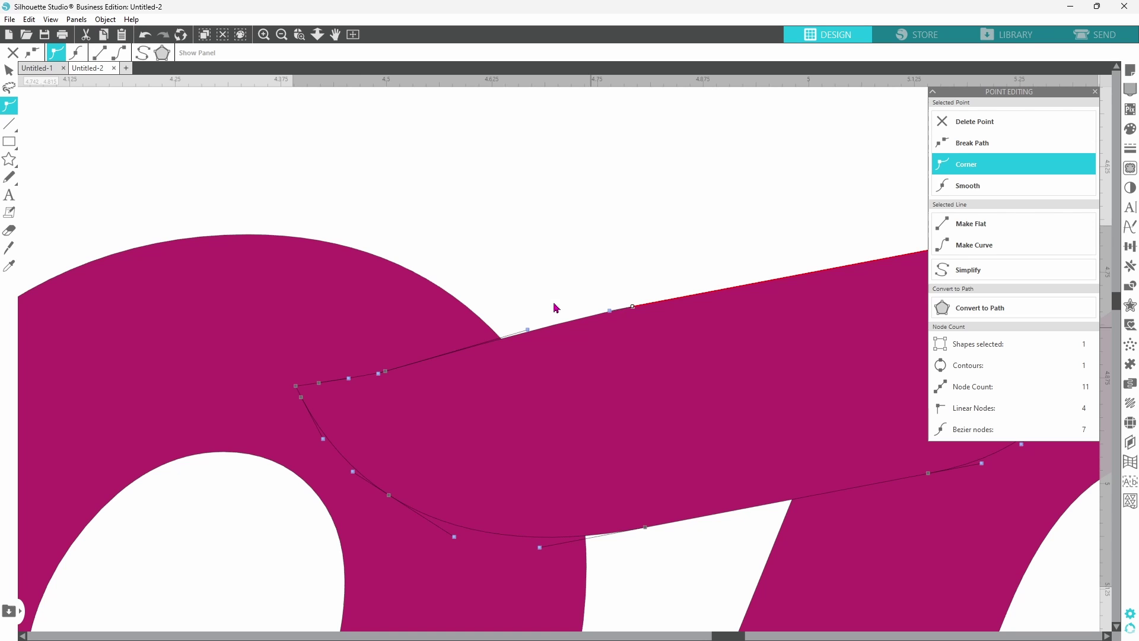
Fit the page, select all neon letter pieces and weld them into one 106-node shape
{"action": "left_click", "coordinate": [353, 36]}
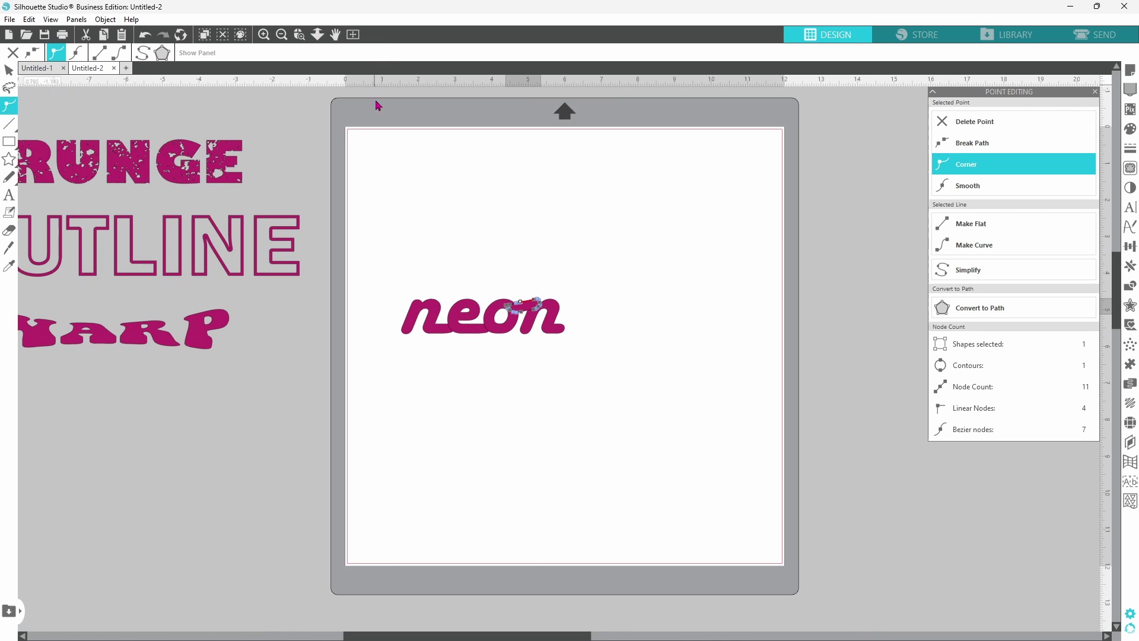
{"action": "left_click", "coordinate": [443, 187]}
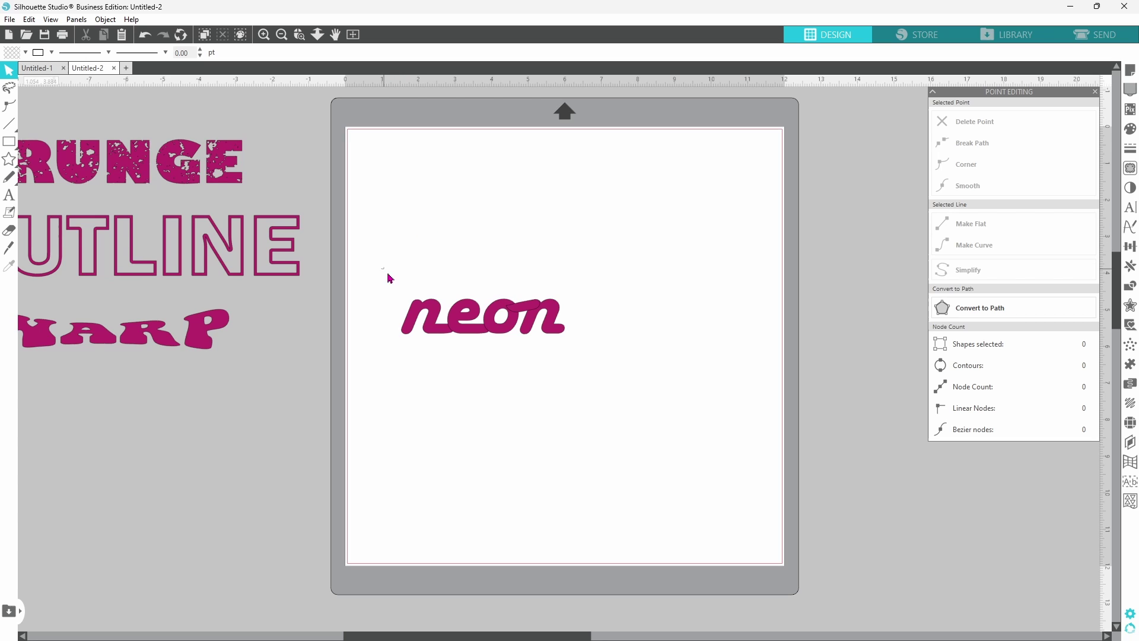
{"action": "left_click_drag", "start_coordinate": [388, 278], "coordinate": [511, 356]}
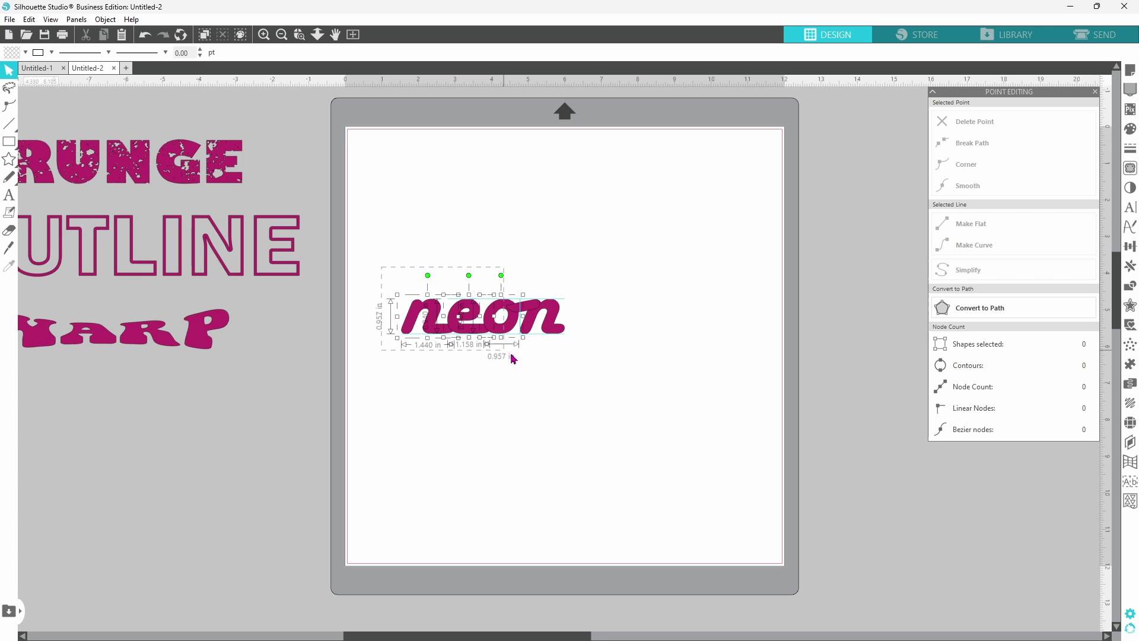
{"action": "right_click", "coordinate": [561, 337]}
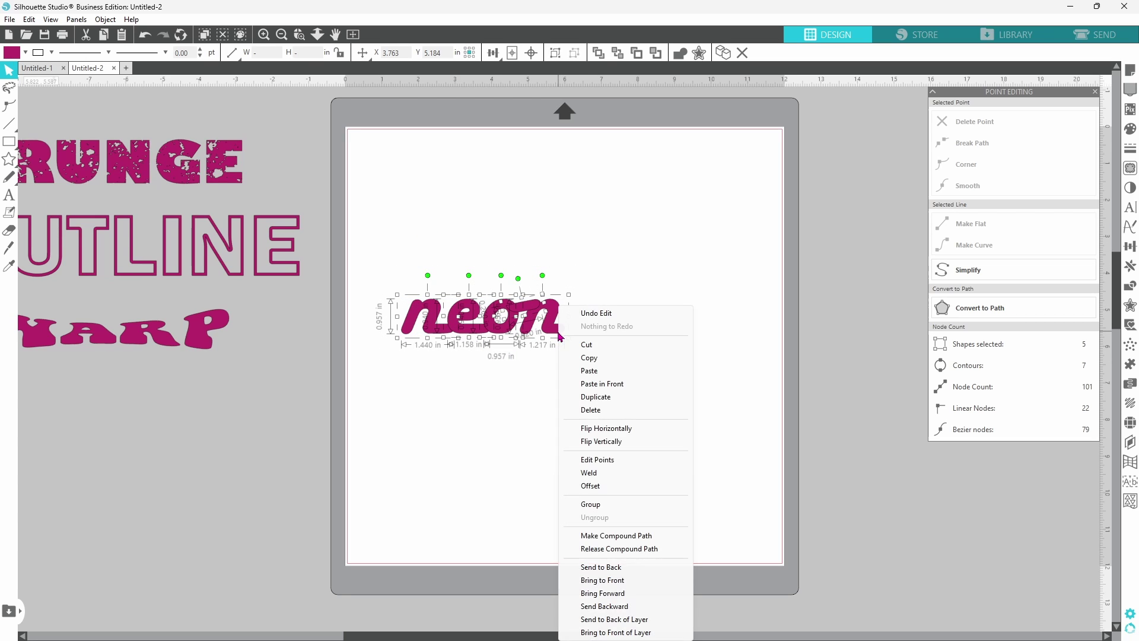
{"action": "left_click", "coordinate": [589, 475]}
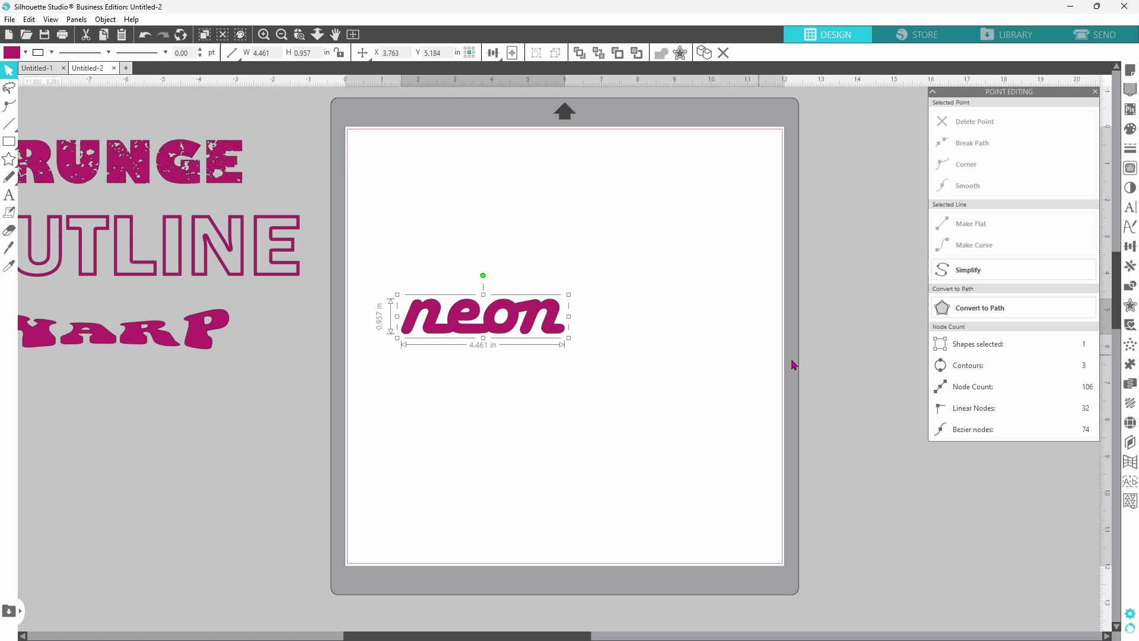
Apply a 0.075 in internal offset to neon, then delete the resulting inset shape
{"action": "left_click", "coordinate": [1130, 306]}
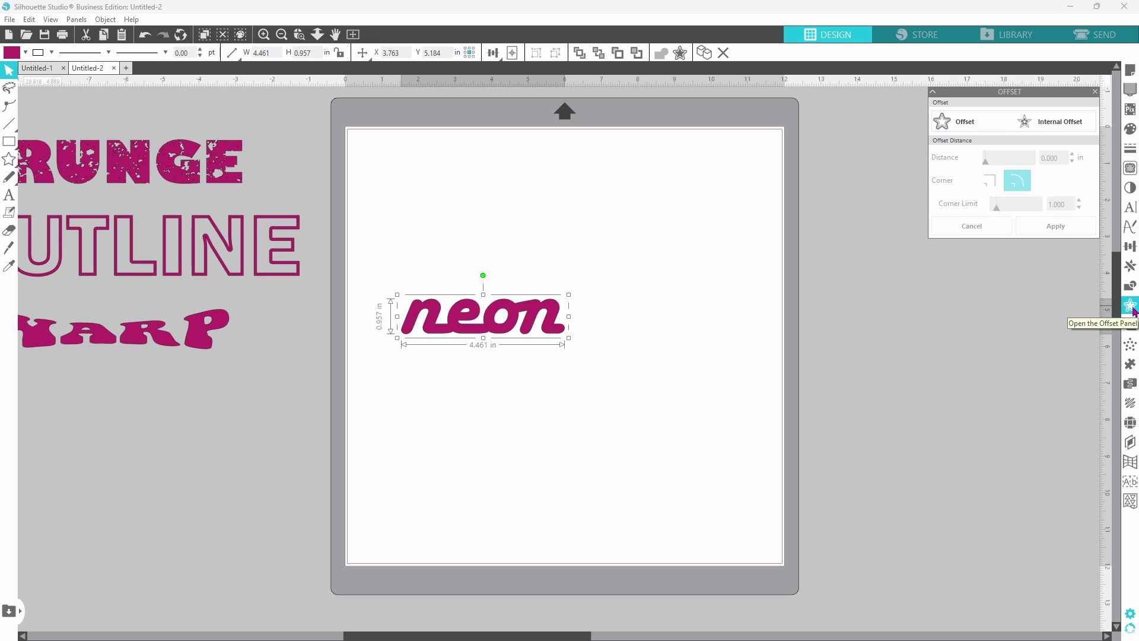
{"action": "left_click", "coordinate": [1062, 131]}
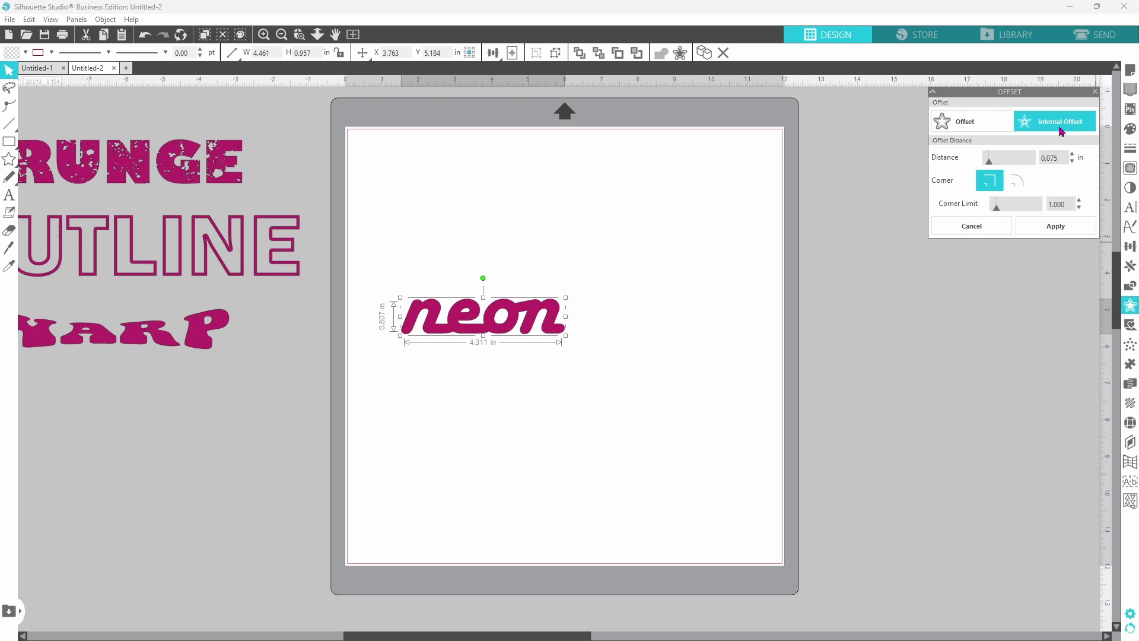
{"action": "left_click", "coordinate": [1055, 227]}
{"action": "scroll", "coordinate": [525, 310], "scroll_direction": "up", "scroll_amount": 5}
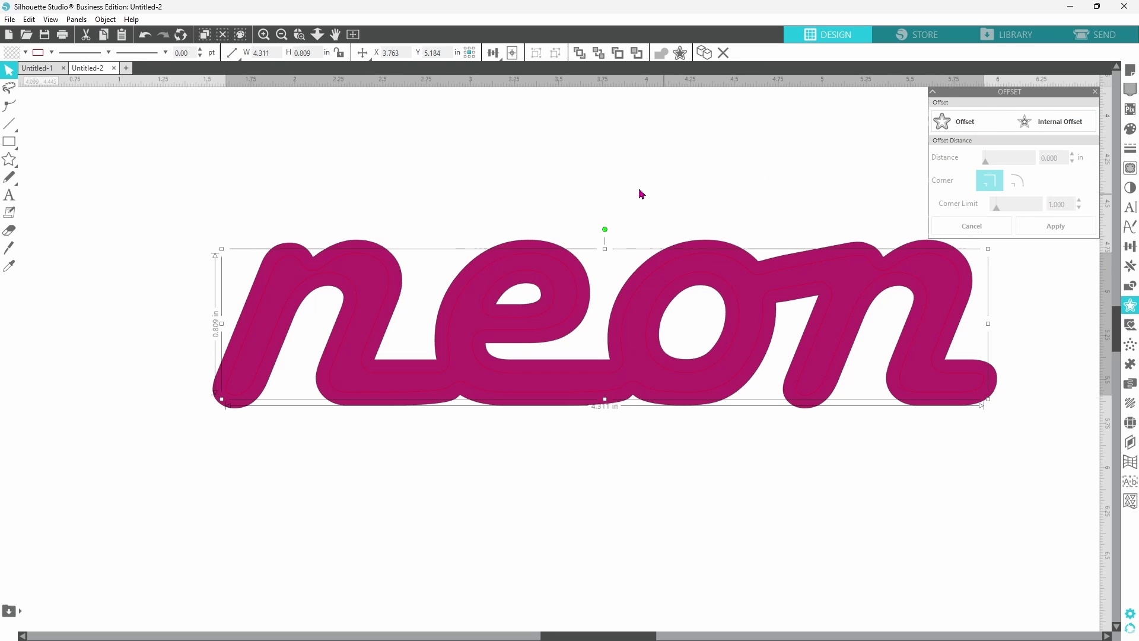
{"action": "right_click", "coordinate": [304, 268]}
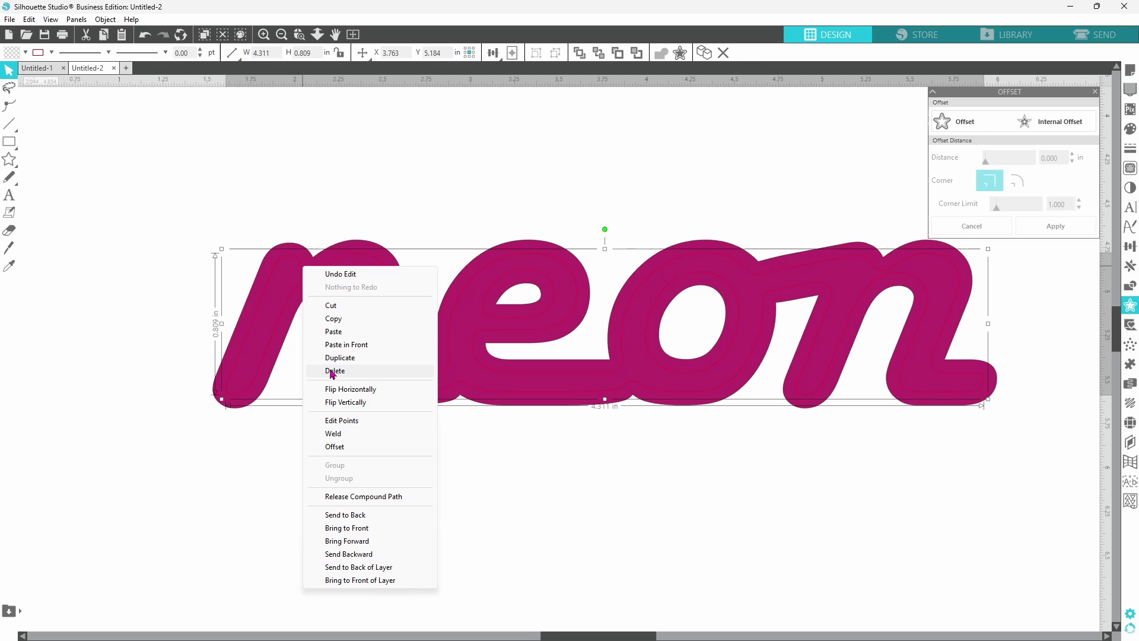
{"action": "left_click", "coordinate": [334, 371]}
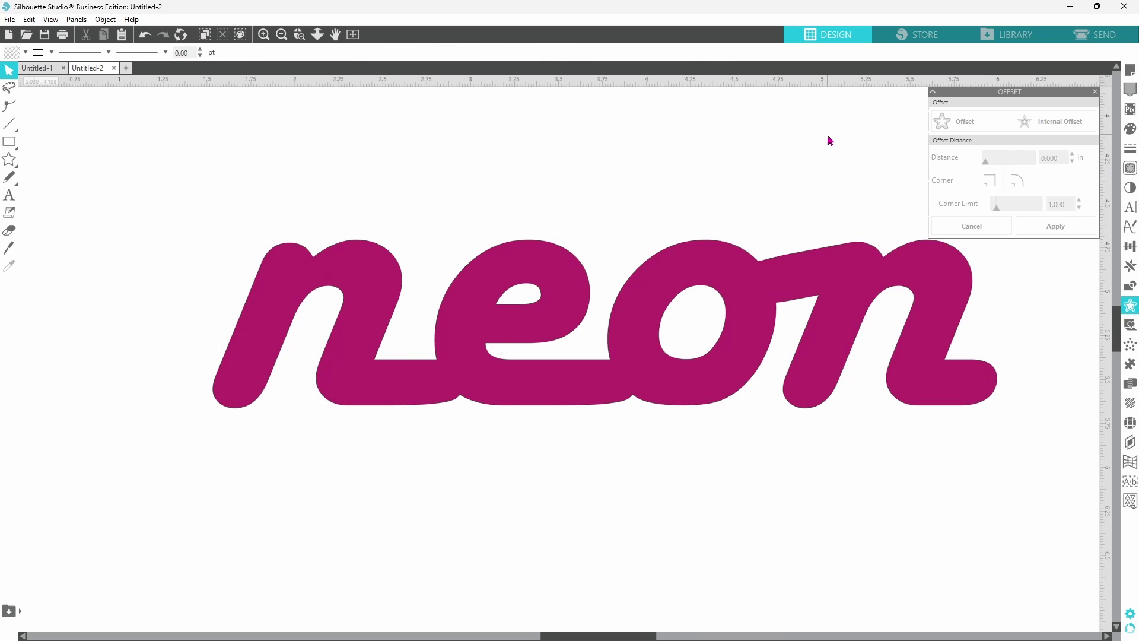
Apply a 0.035 in internal offset to the neon shape
{"action": "left_click", "coordinate": [794, 277]}
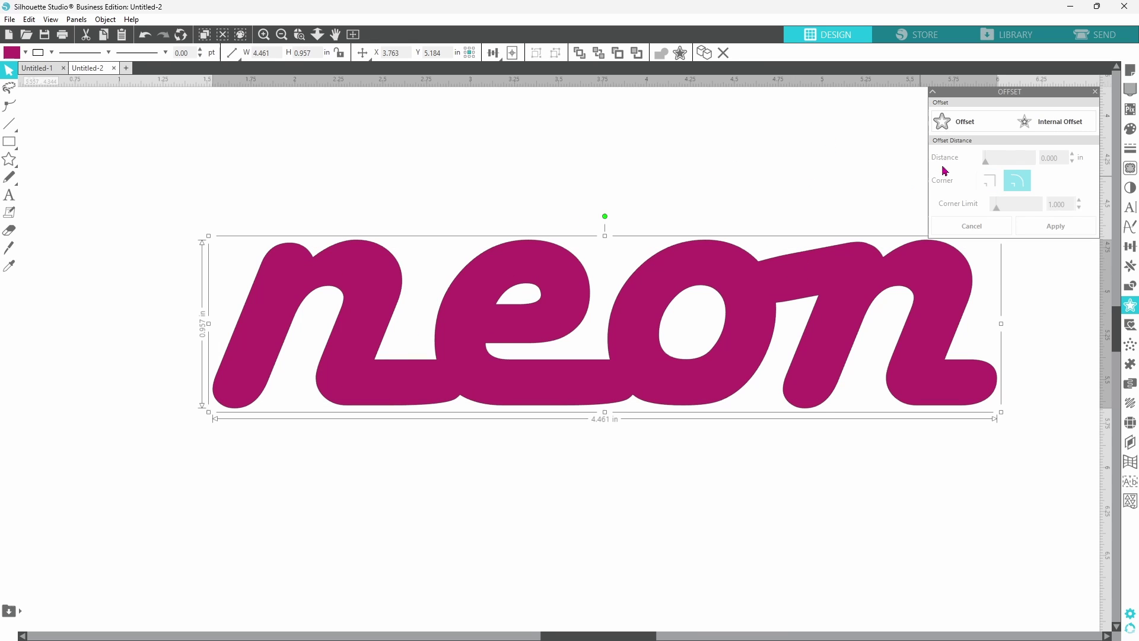
{"action": "left_click", "coordinate": [1023, 124]}
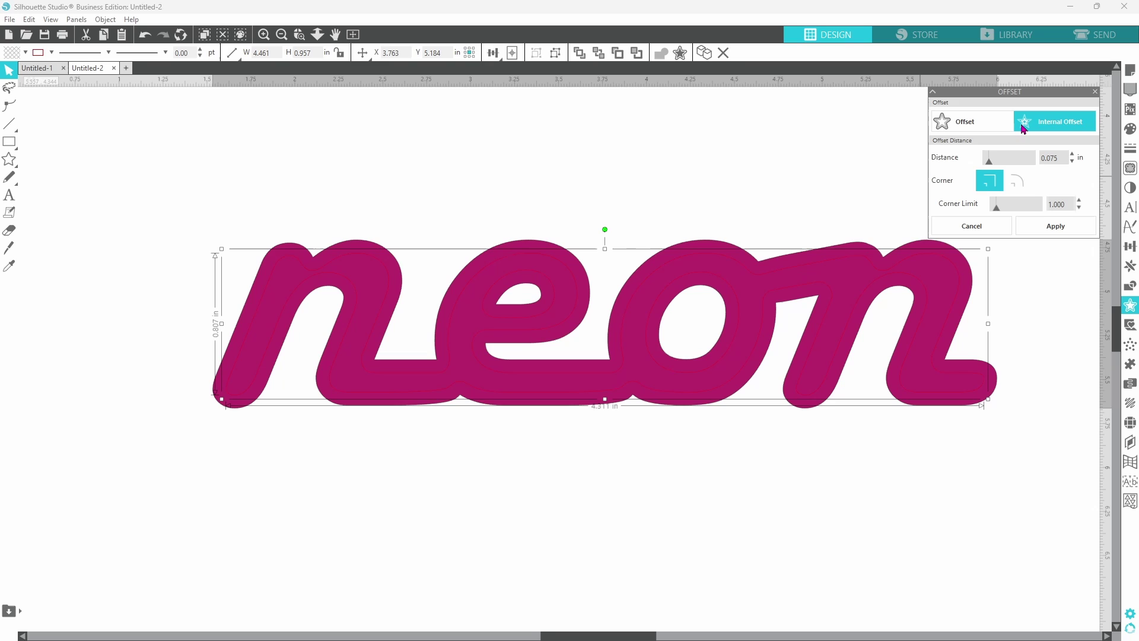
{"action": "left_click", "coordinate": [1073, 161]}
{"action": "left_click", "coordinate": [1072, 161]}
{"action": "left_click", "coordinate": [1072, 162]}
{"action": "left_click", "coordinate": [1072, 161]}
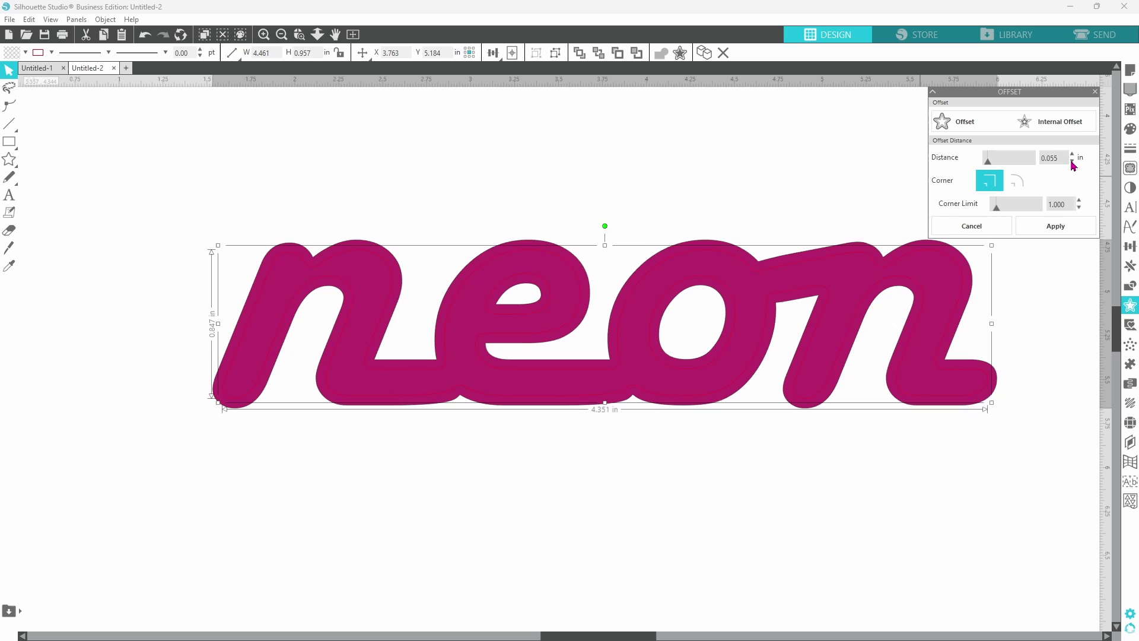
{"action": "left_click", "coordinate": [1072, 162]}
{"action": "left_click", "coordinate": [1072, 161]}
{"action": "left_click", "coordinate": [1073, 162]}
{"action": "left_click", "coordinate": [1072, 162]}
{"action": "left_click", "coordinate": [1072, 161]}
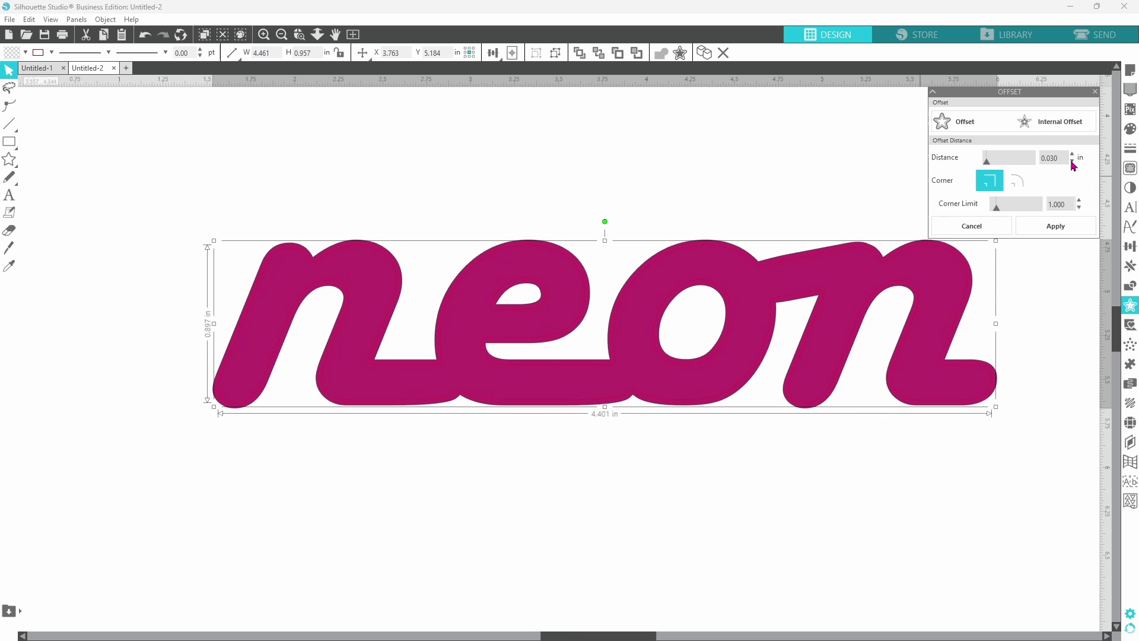
{"action": "left_click", "coordinate": [1072, 161]}
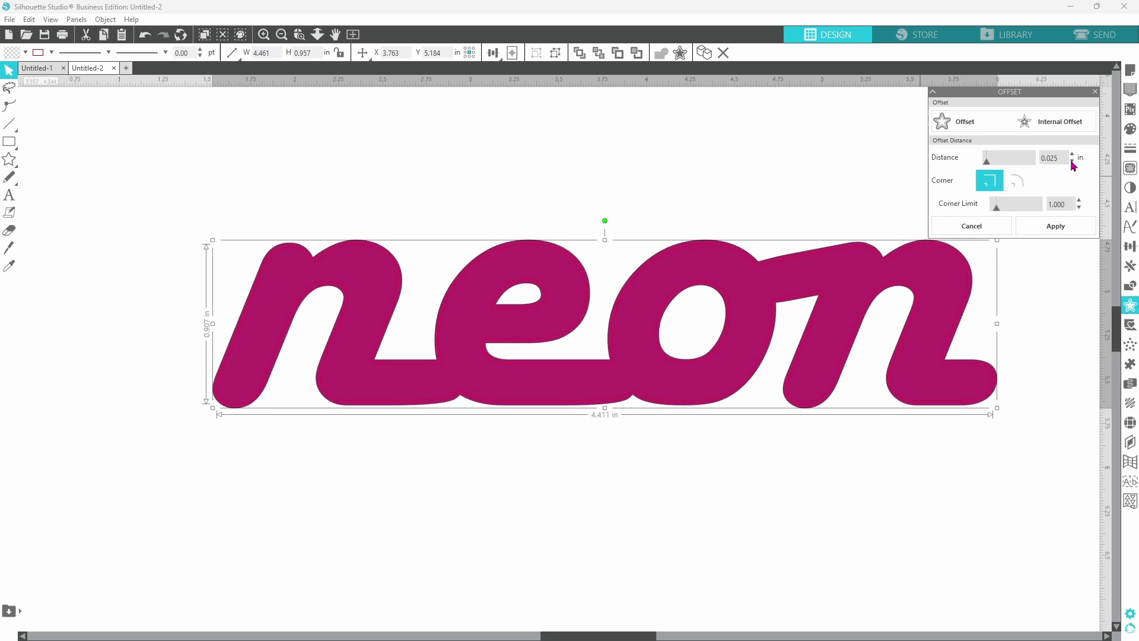
{"action": "left_click", "coordinate": [1072, 154]}
{"action": "left_click", "coordinate": [1072, 155]}
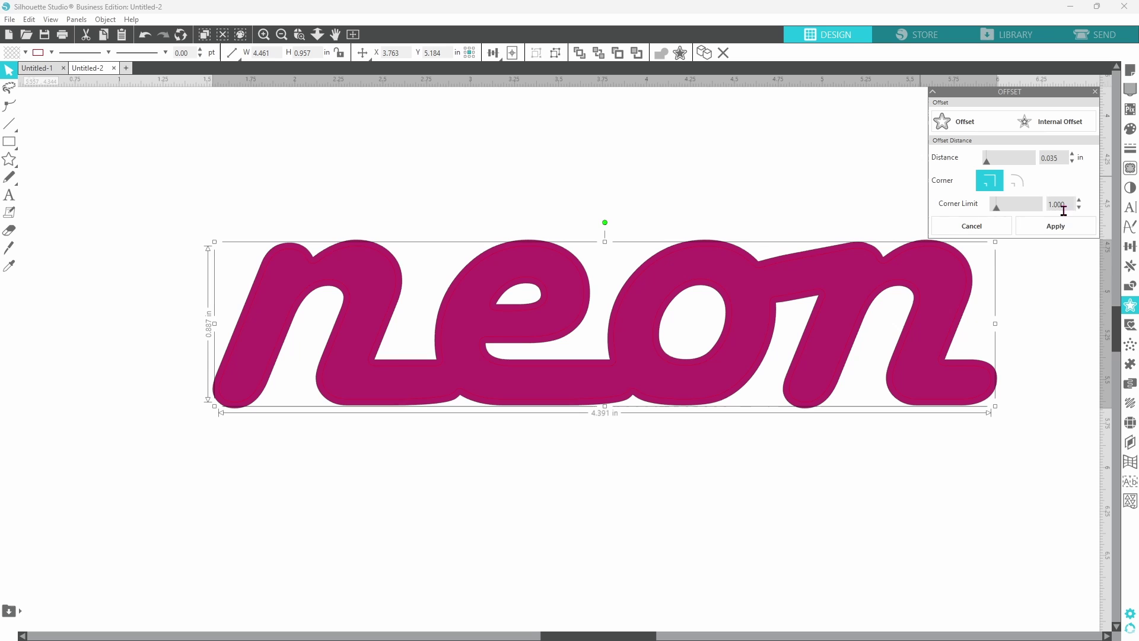
{"action": "left_click", "coordinate": [1066, 229]}
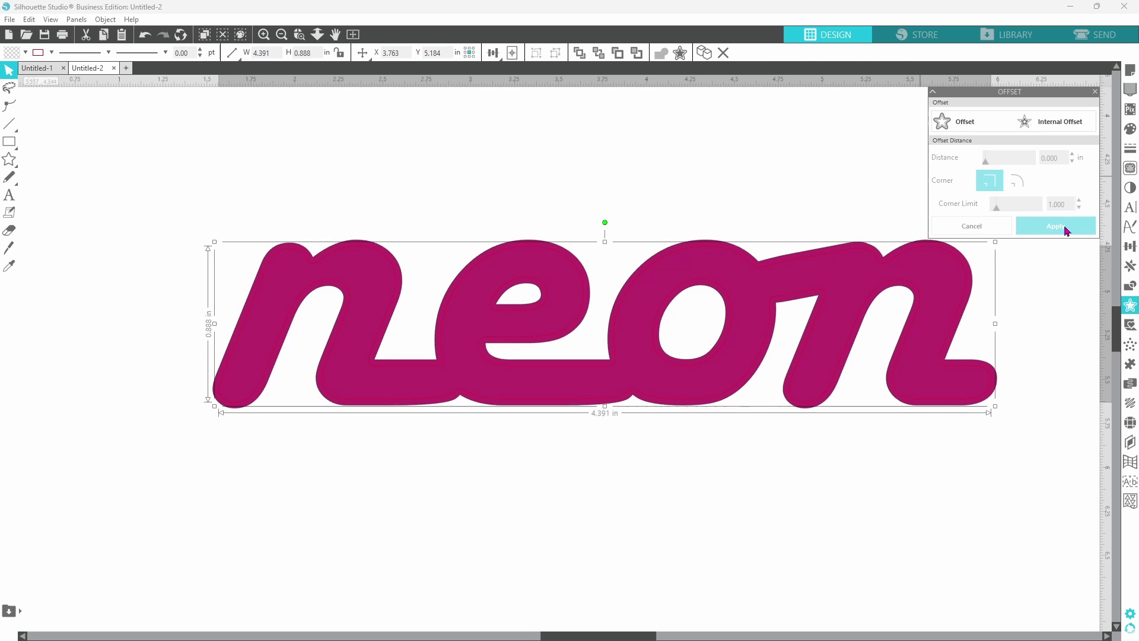
Delete the original filled magenta neon and fill the remaining neon outline white
{"action": "left_click_drag", "start_coordinate": [857, 302], "coordinate": [733, 225]}
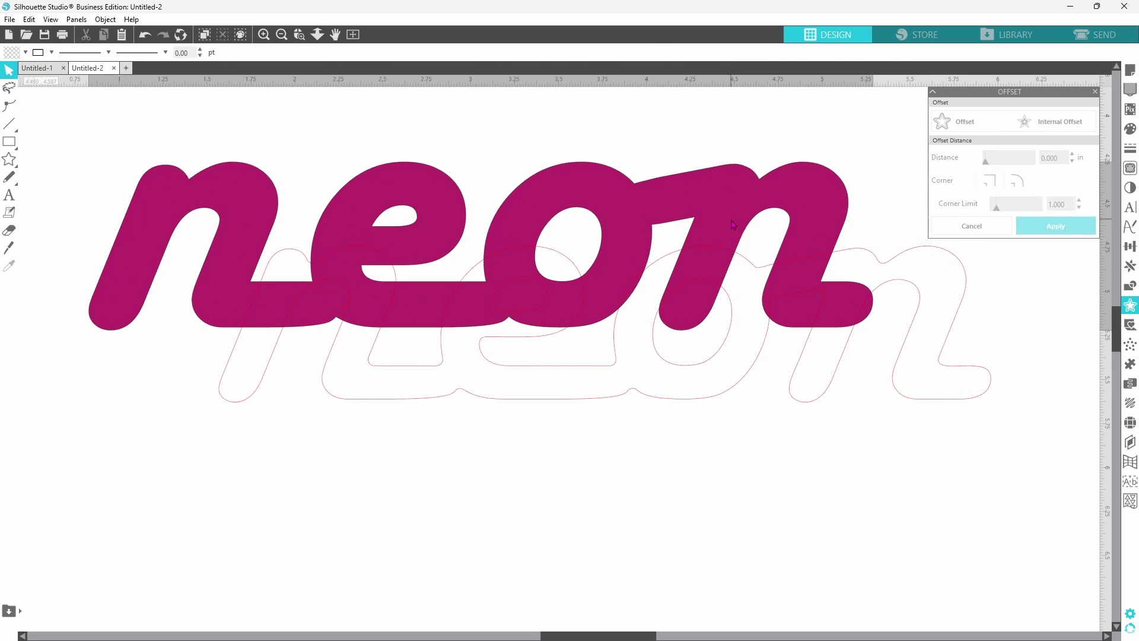
{"action": "right_click", "coordinate": [734, 224]}
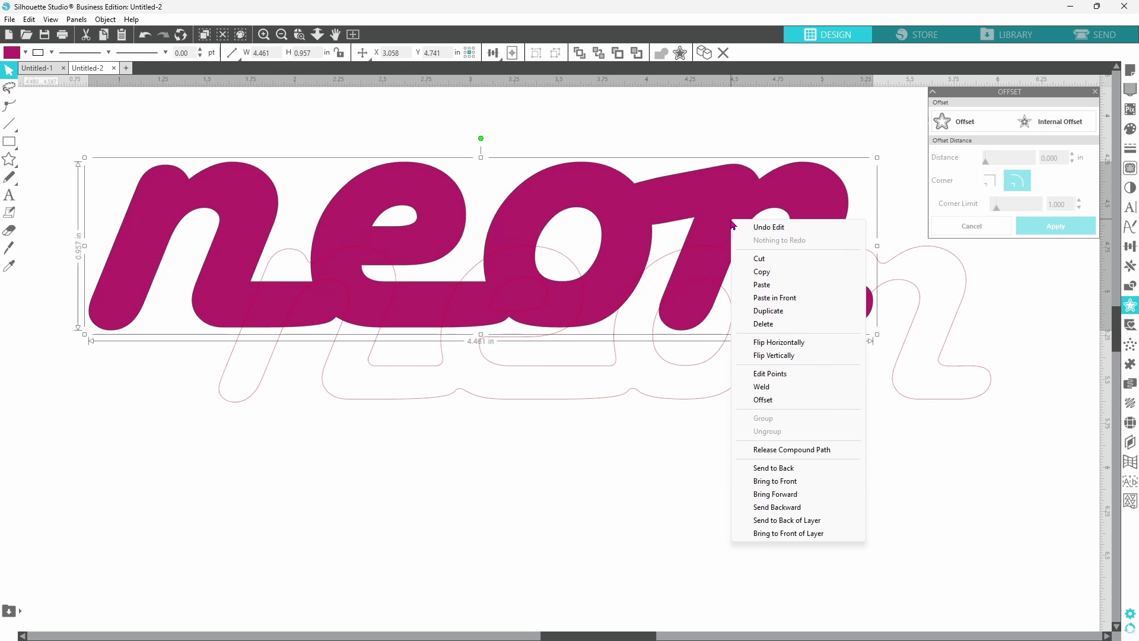
{"action": "left_click", "coordinate": [764, 324]}
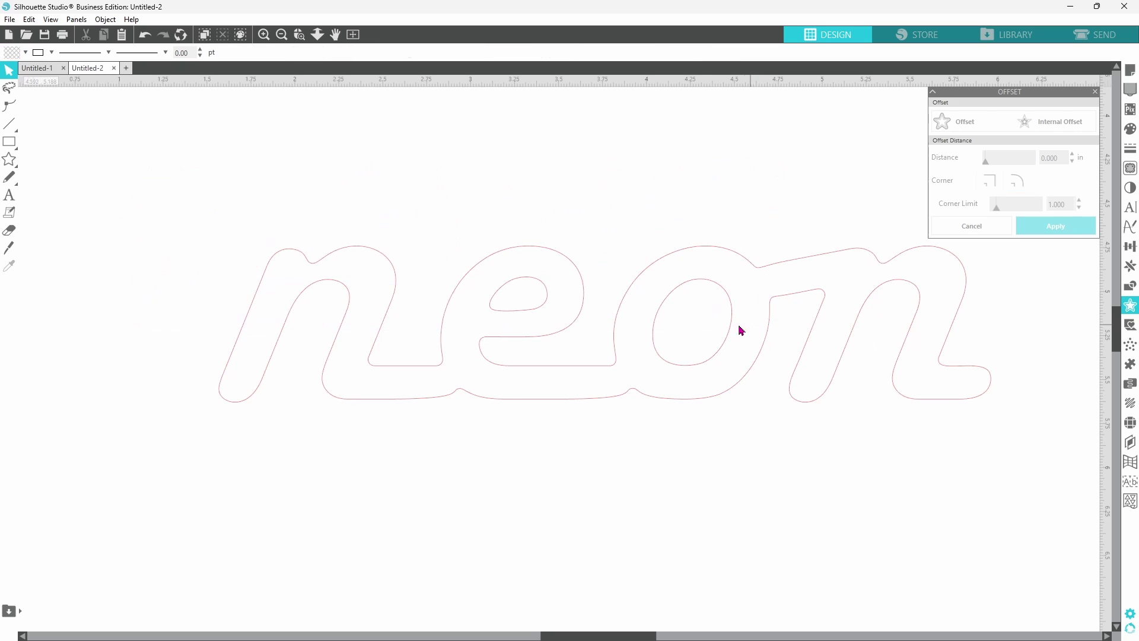
{"action": "left_click", "coordinate": [655, 333]}
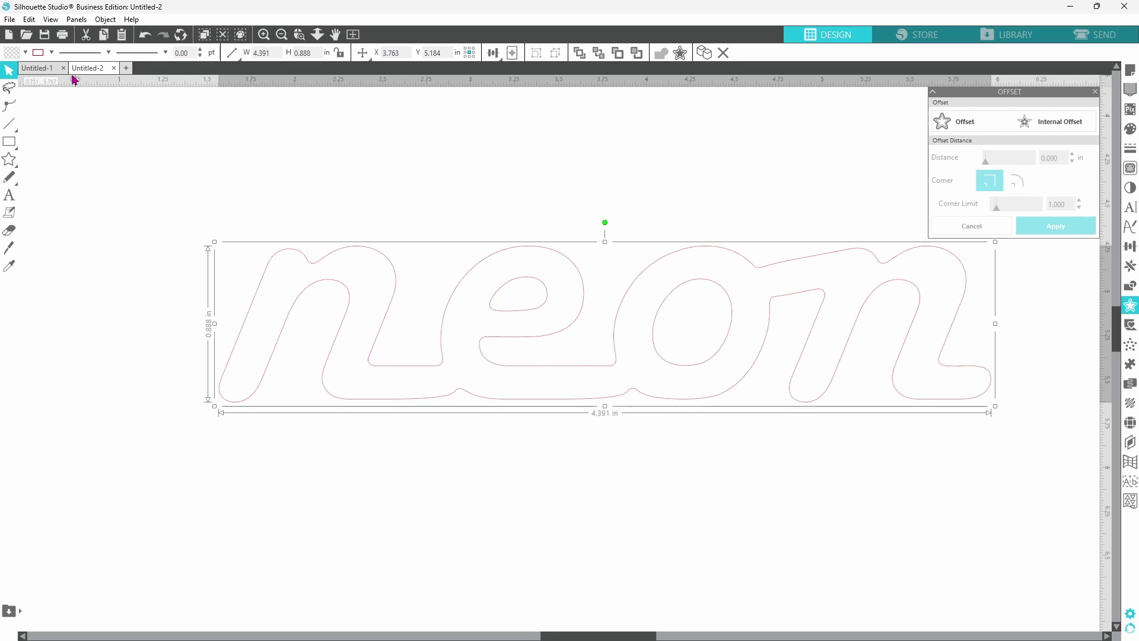
{"action": "left_click", "coordinate": [26, 53]}
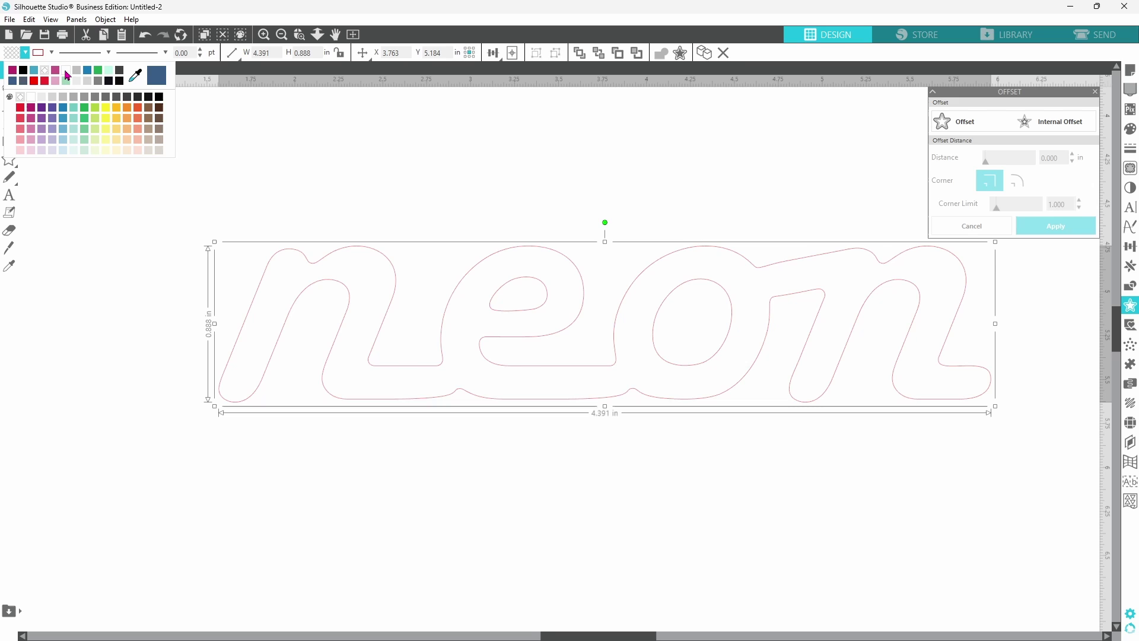
{"action": "left_click", "coordinate": [66, 72]}
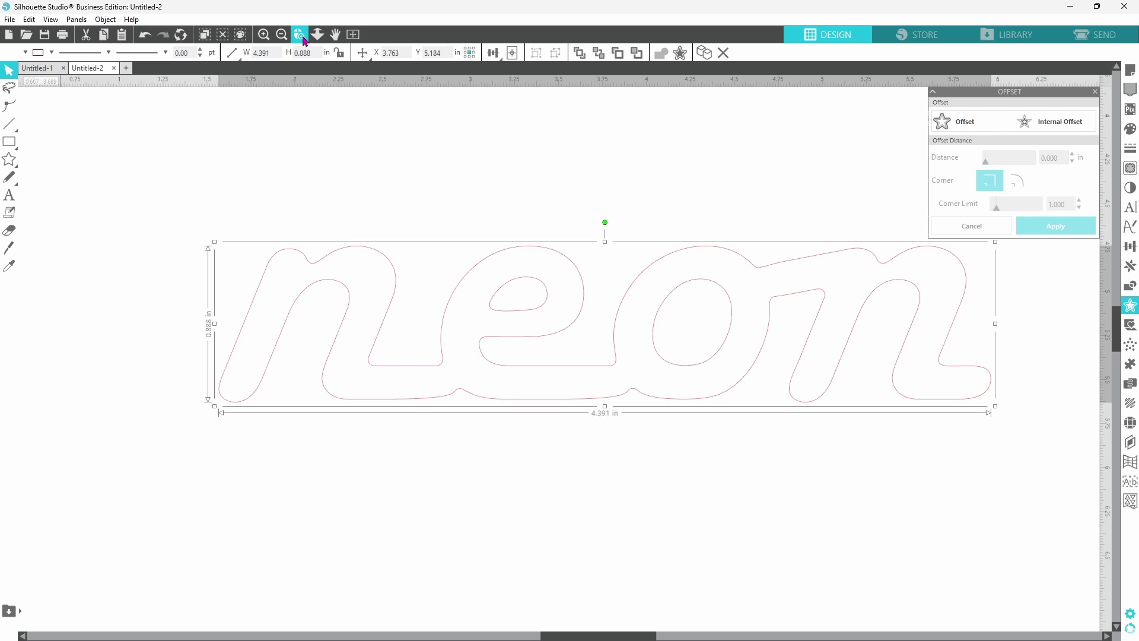
Fit the mat in view and try black, then white, as the media colour in Page Setup
{"action": "left_click", "coordinate": [353, 34]}
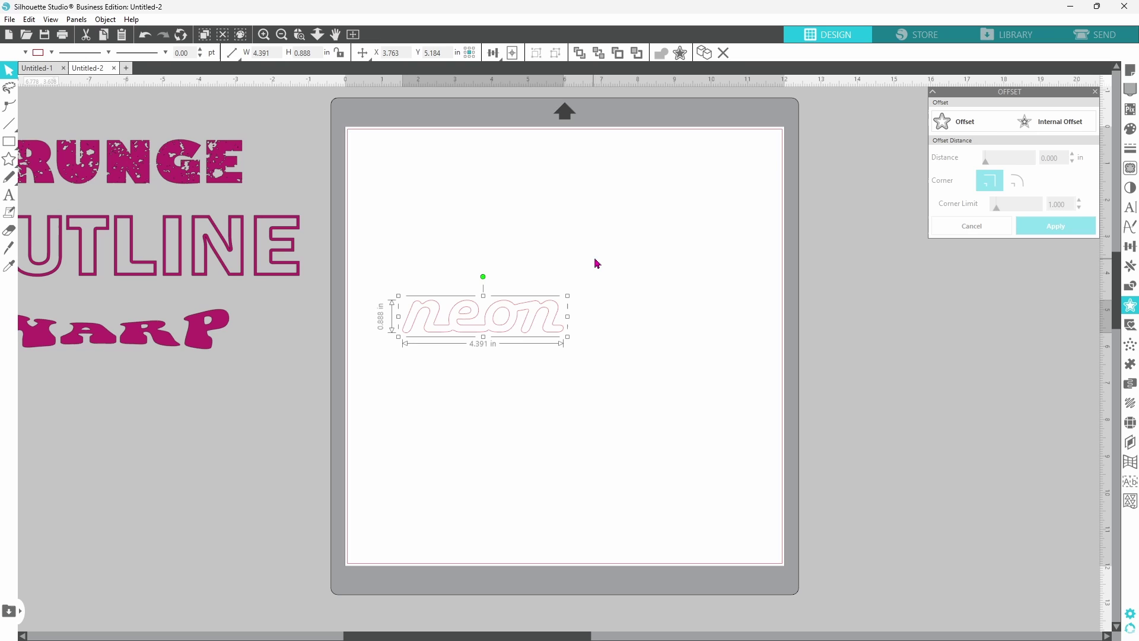
{"action": "left_click", "coordinate": [1130, 71]}
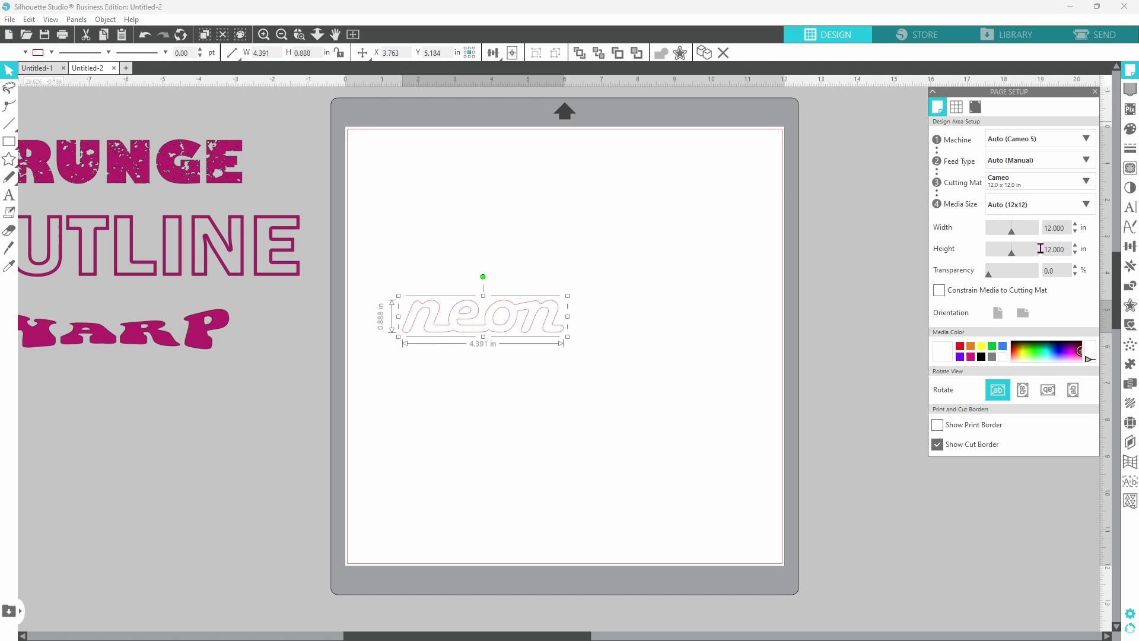
{"action": "left_click", "coordinate": [982, 356]}
{"action": "left_click", "coordinate": [1003, 357]}
Draw a large black-filled rectangle across the page and send it behind the neon text
{"action": "left_click", "coordinate": [5, 146]}
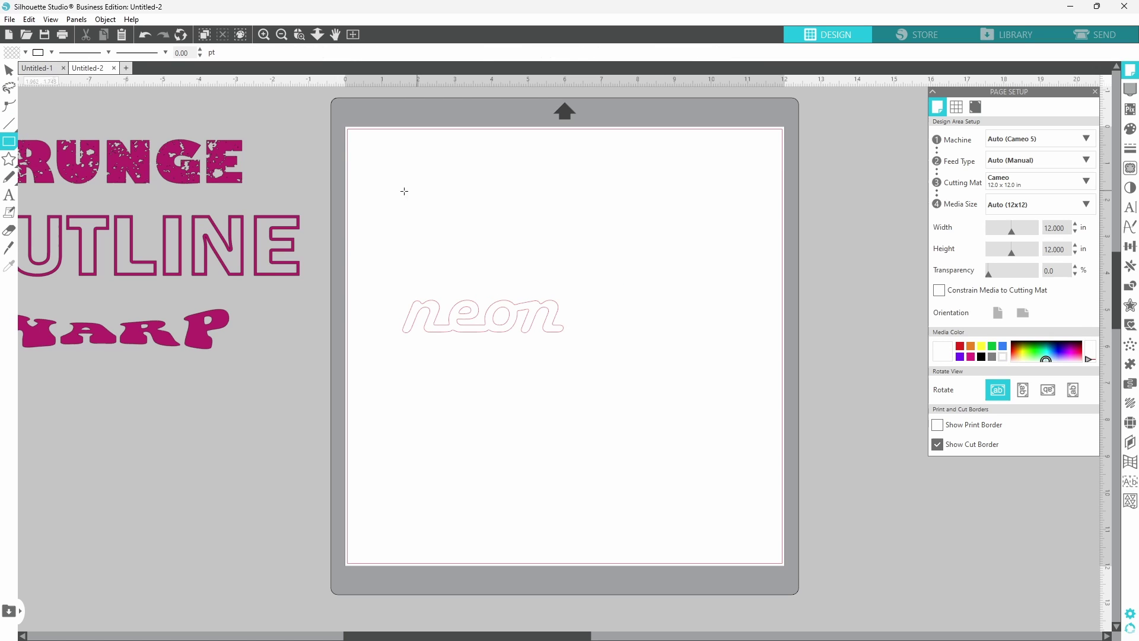
{"action": "left_click_drag", "start_coordinate": [390, 194], "coordinate": [743, 406]}
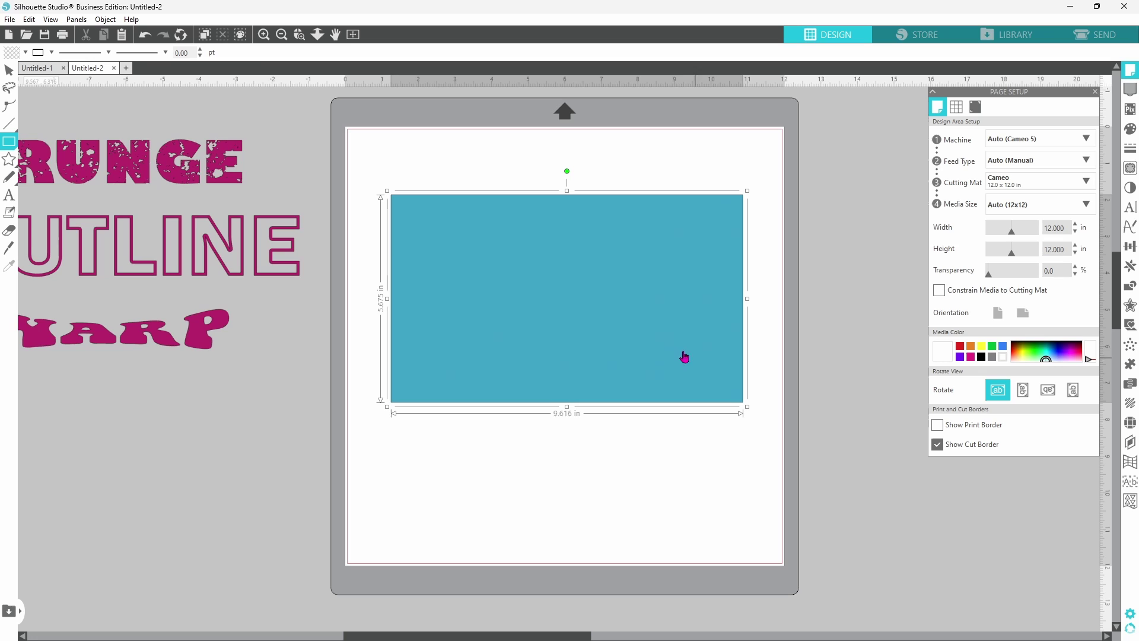
{"action": "left_click", "coordinate": [9, 70]}
{"action": "left_click", "coordinate": [26, 57]}
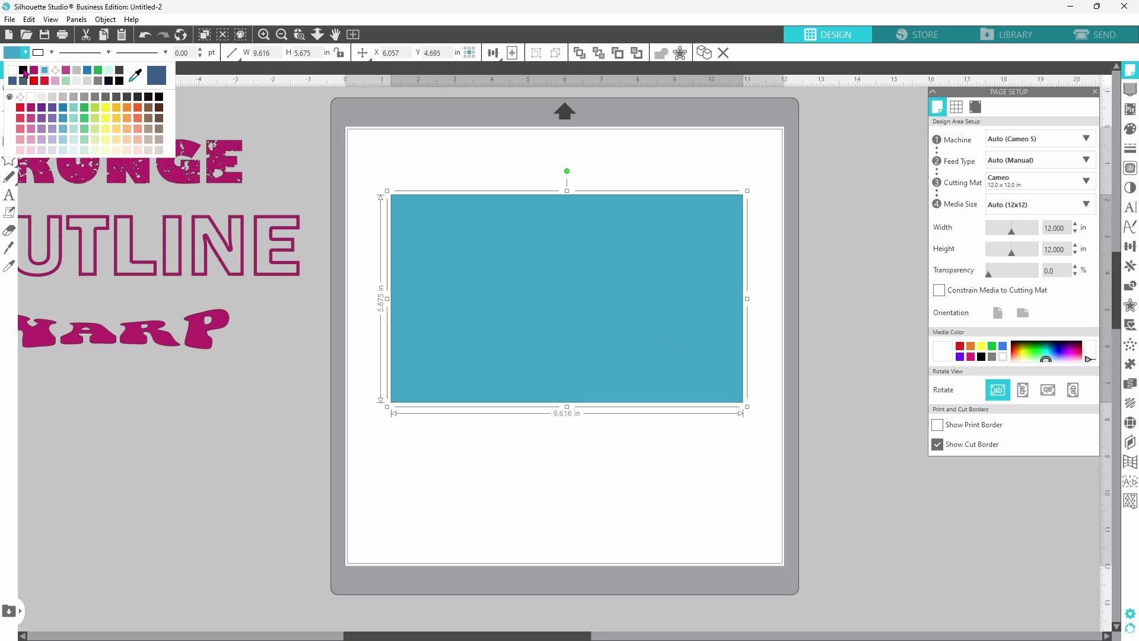
{"action": "left_click", "coordinate": [24, 72]}
{"action": "right_click", "coordinate": [458, 253]}
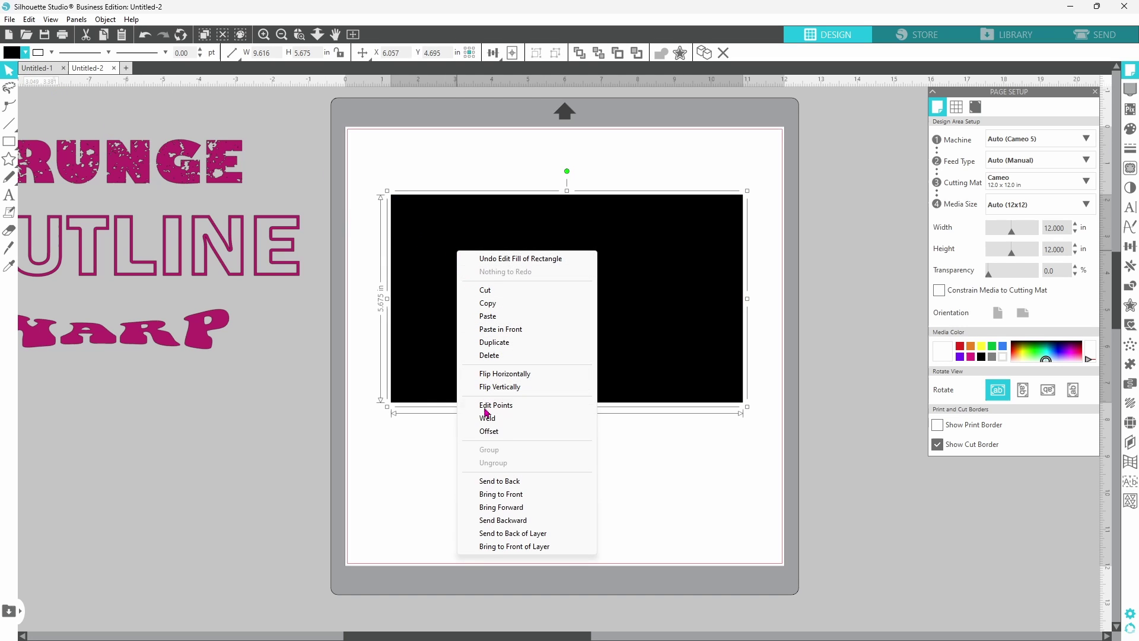
{"action": "left_click", "coordinate": [498, 482]}
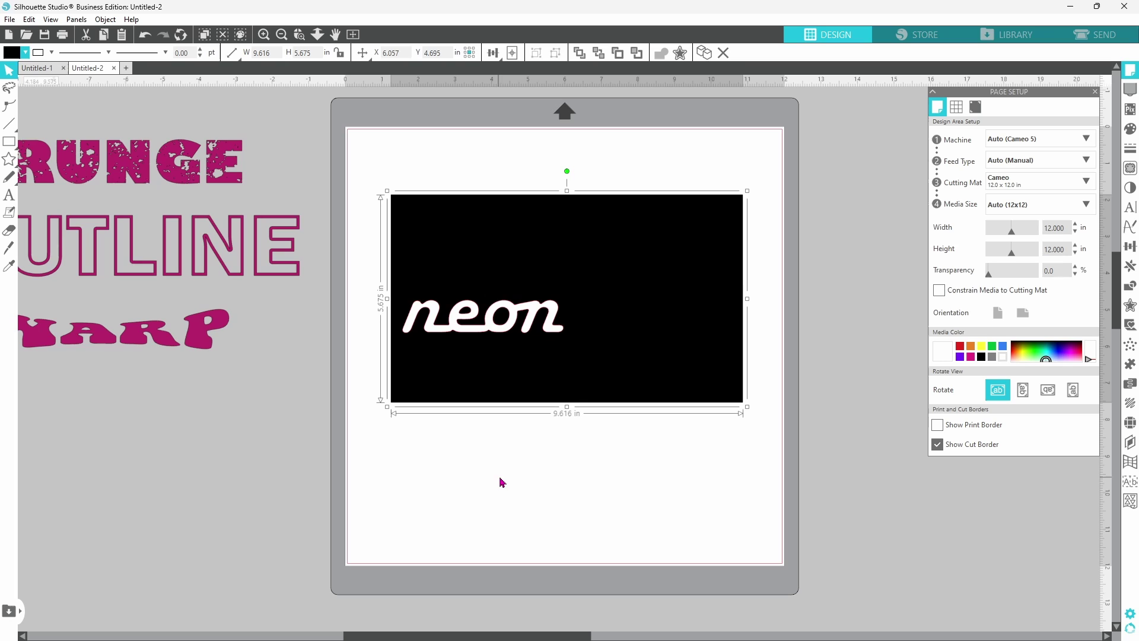
Delete the black rectangle and set the cutting media colour to black instead
{"action": "right_click", "coordinate": [727, 292]}
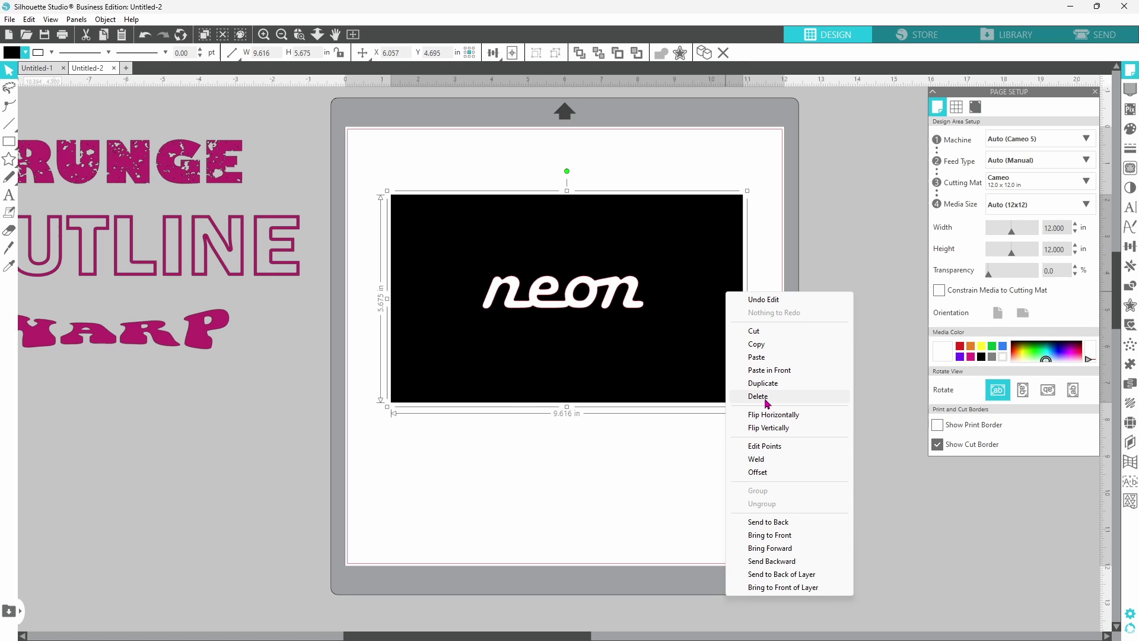
{"action": "left_click", "coordinate": [758, 397]}
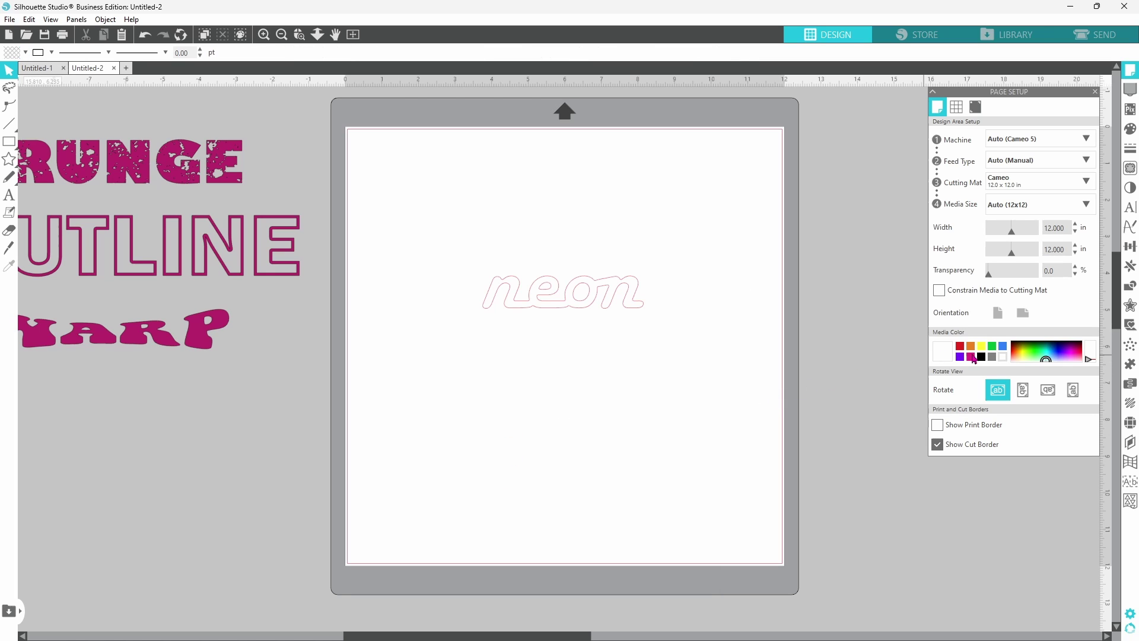
{"action": "left_click", "coordinate": [982, 359]}
{"action": "left_click_drag", "start_coordinate": [680, 432], "coordinate": [594, 478]}
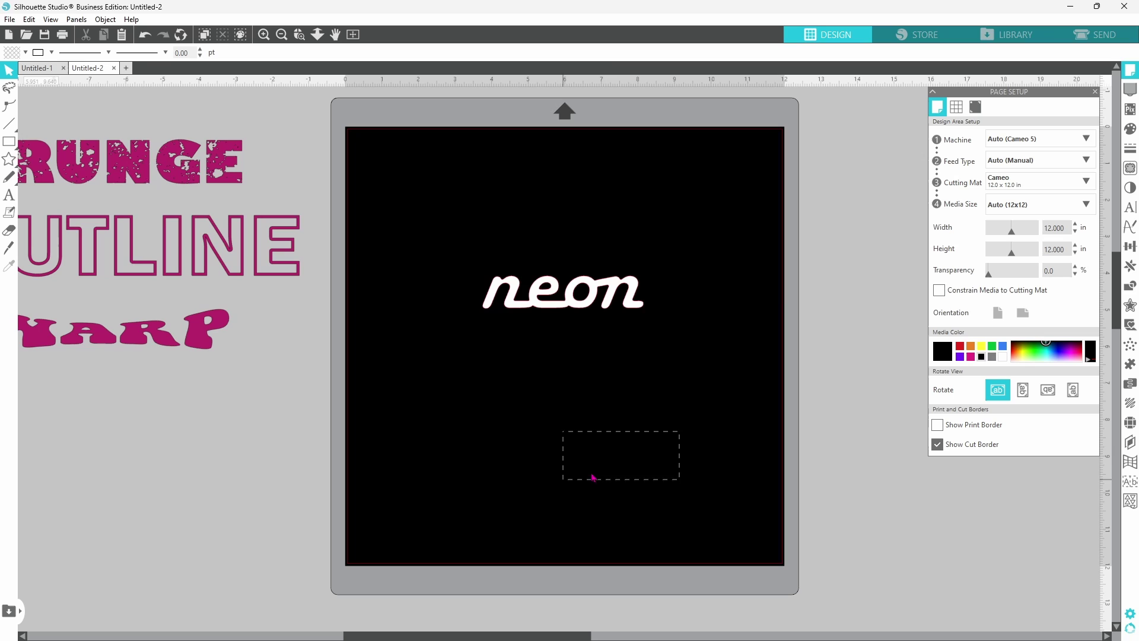
{"action": "left_click_drag", "start_coordinate": [473, 423], "coordinate": [523, 446]}
{"action": "left_click_drag", "start_coordinate": [540, 406], "coordinate": [735, 358]}
Add a 0.055 in rounded offset around the white neon text and zoom in on it
{"action": "left_click", "coordinate": [633, 312]}
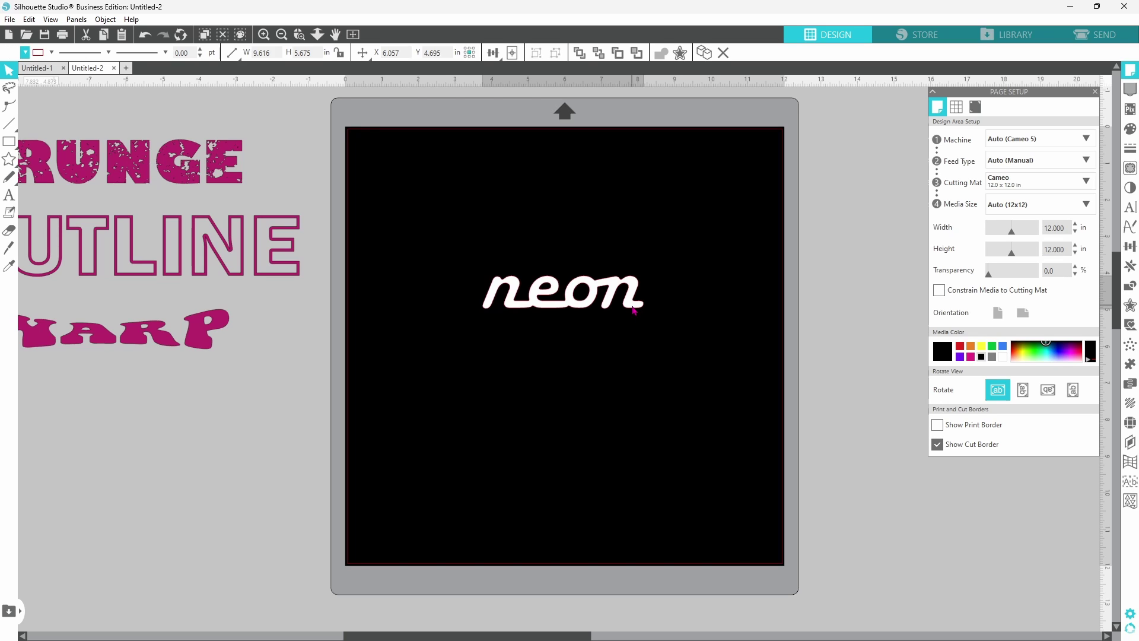
{"action": "left_click", "coordinate": [1132, 309]}
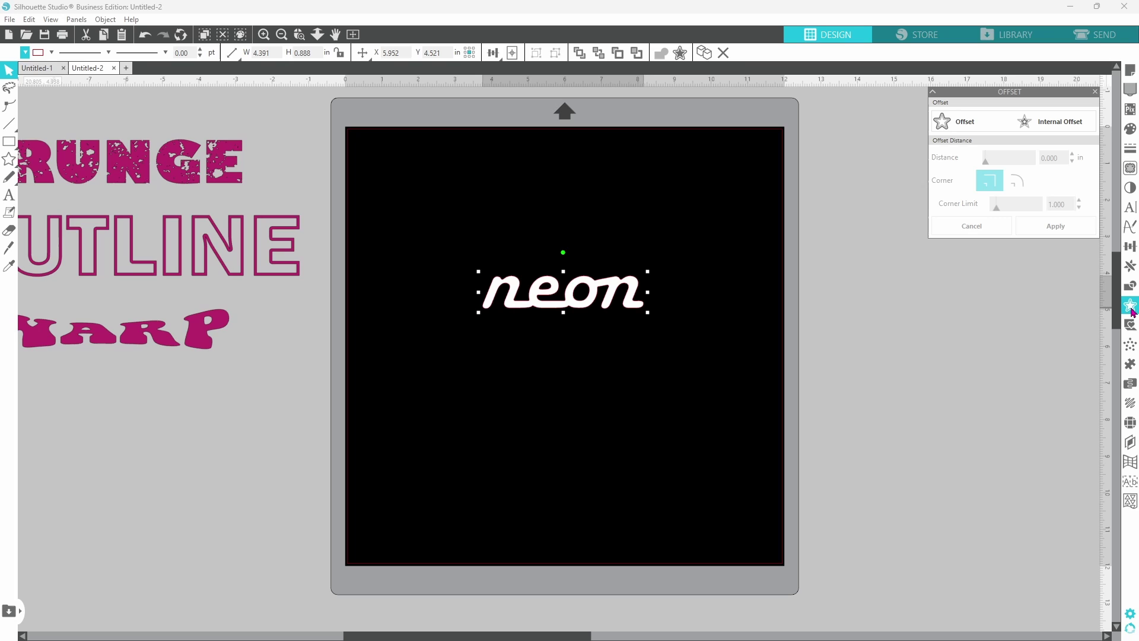
{"action": "left_click", "coordinate": [962, 124]}
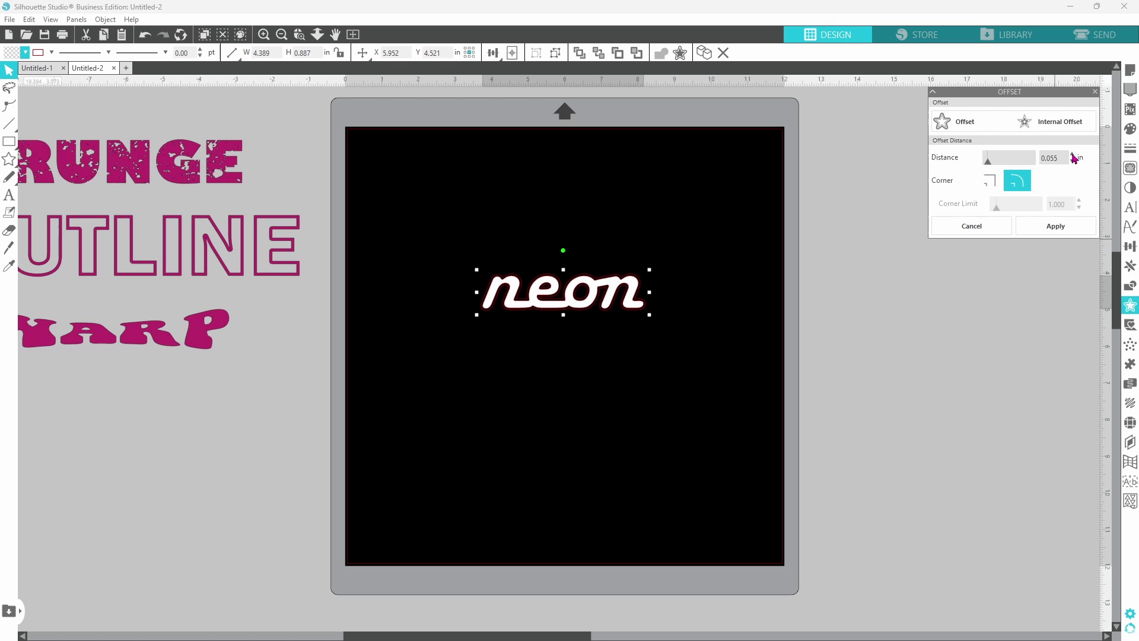
{"action": "left_click", "coordinate": [299, 35]}
{"action": "left_click_drag", "start_coordinate": [544, 235], "coordinate": [581, 309]}
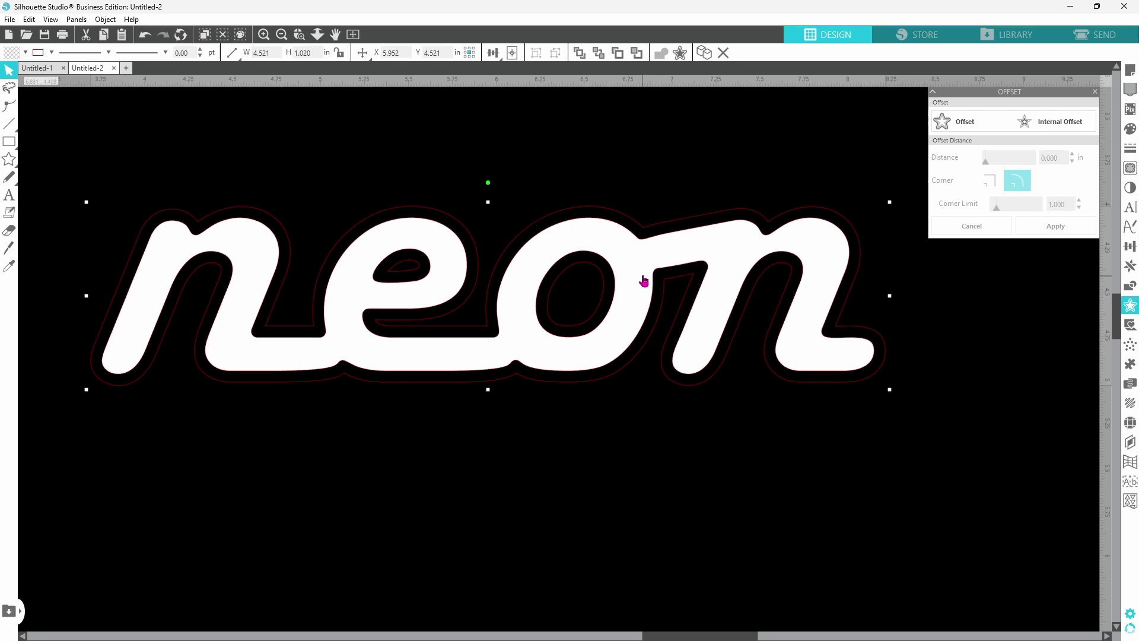
Duplicate the white neon letters and move the copy below the original
{"action": "left_click", "coordinate": [604, 344]}
{"action": "right_click", "coordinate": [604, 344]}
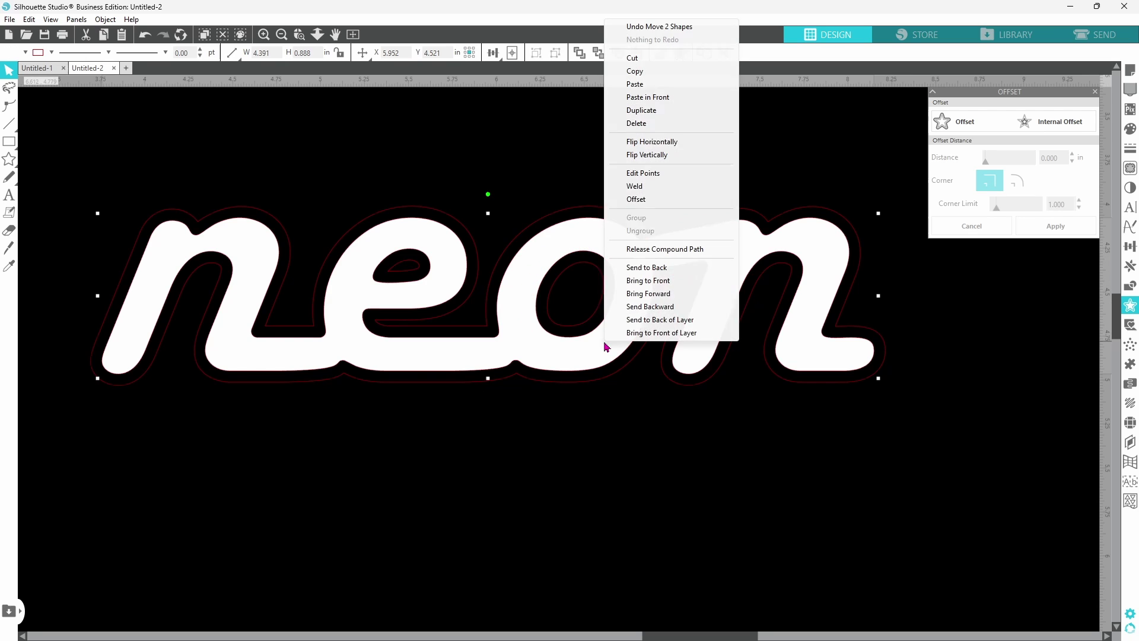
{"action": "left_click", "coordinate": [649, 113]}
{"action": "left_click_drag", "start_coordinate": [641, 260], "coordinate": [617, 455]}
Merge the upper neon and its offset outline into one compound path
{"action": "left_click_drag", "start_coordinate": [157, 167], "coordinate": [803, 330]}
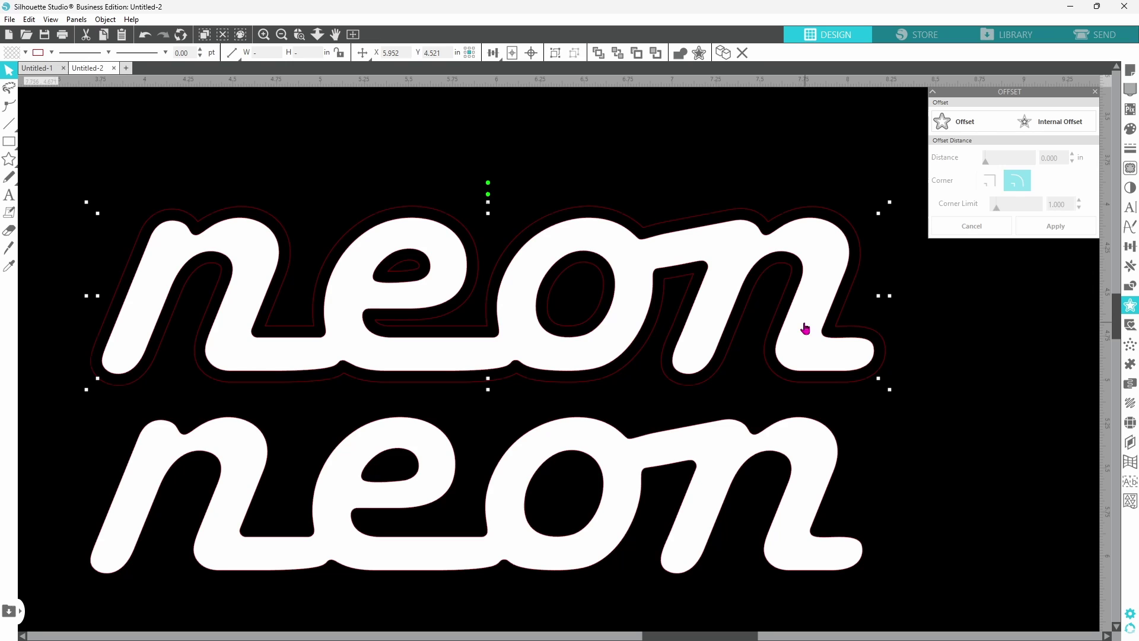
{"action": "right_click", "coordinate": [679, 305]}
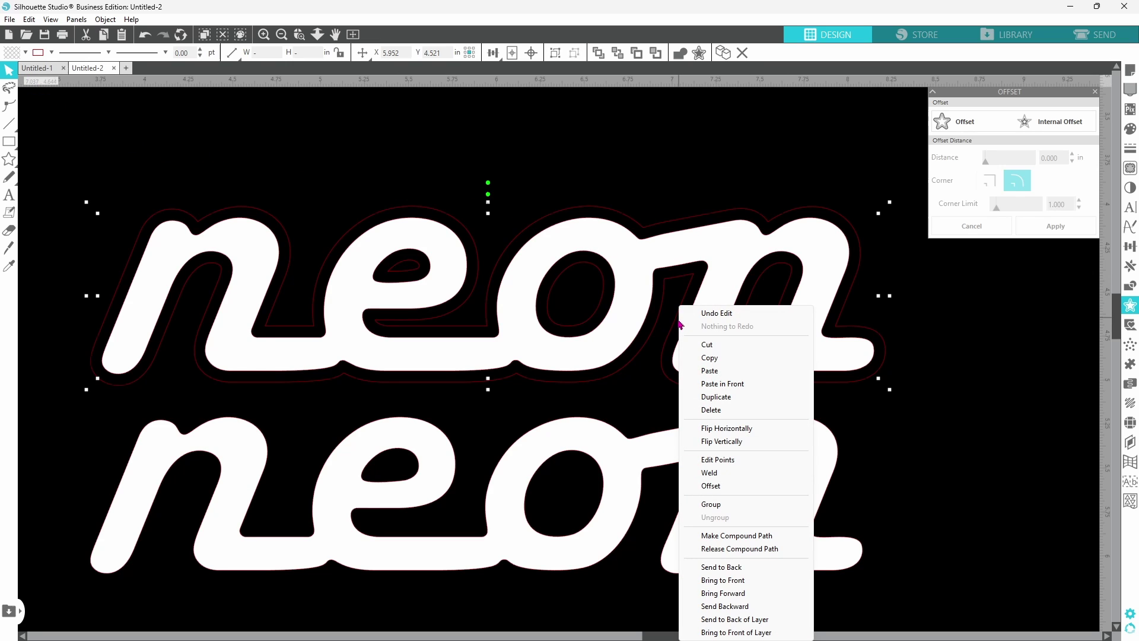
{"action": "left_click", "coordinate": [739, 536]}
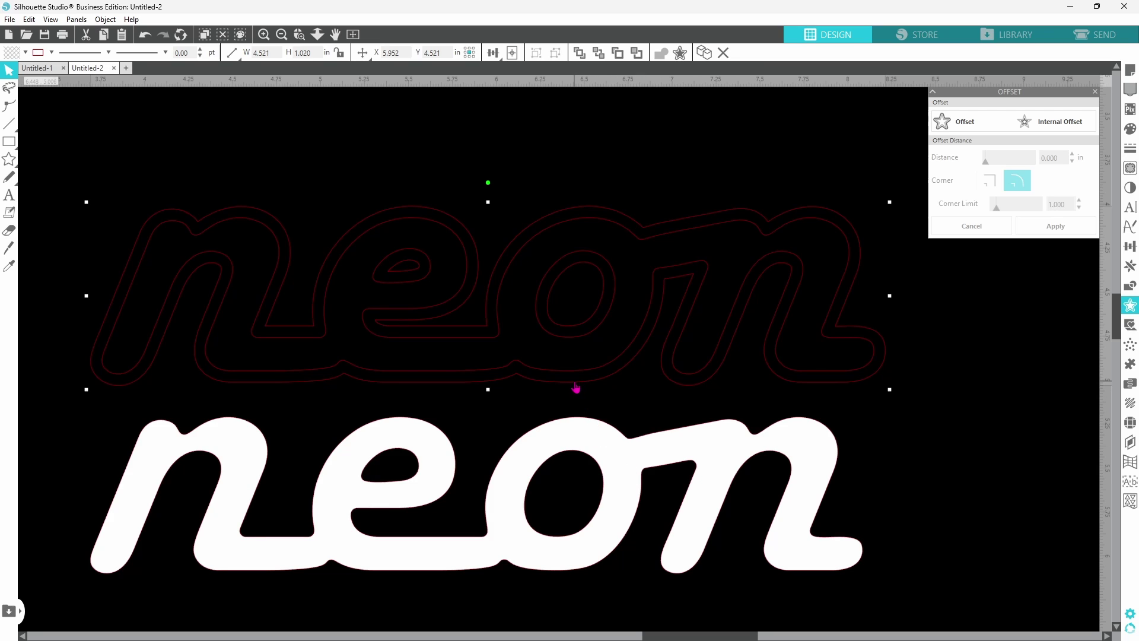
Fill the upper neon outline pink and centre the white neon on top of it
{"action": "left_click", "coordinate": [27, 55]}
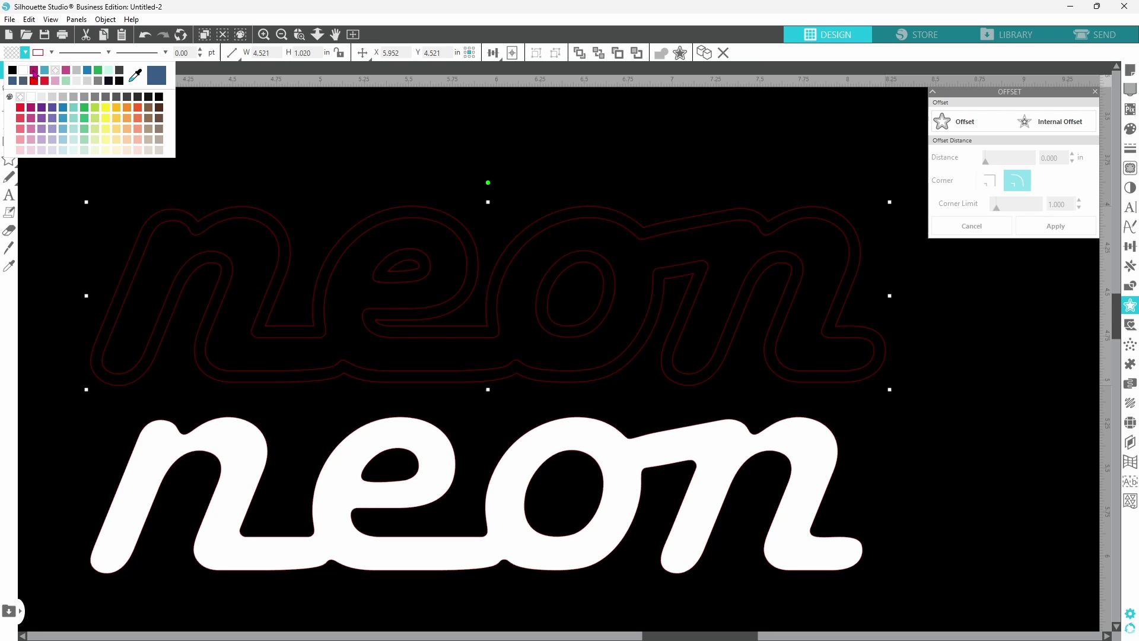
{"action": "left_click", "coordinate": [32, 133]}
{"action": "left_click_drag", "start_coordinate": [222, 435], "coordinate": [232, 249]}
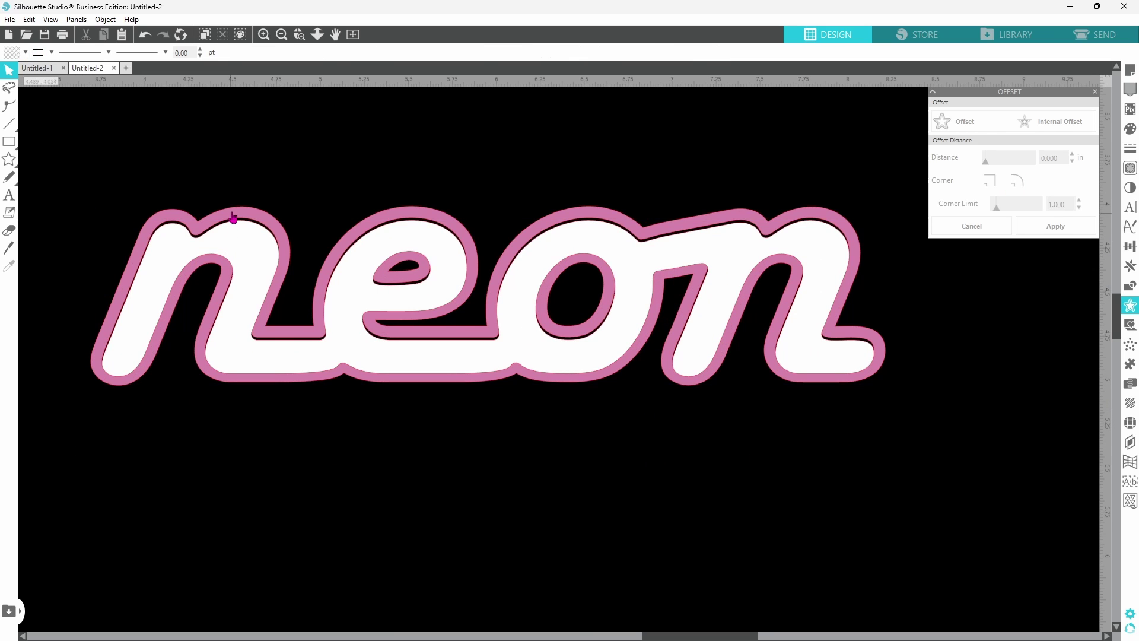
{"action": "left_click_drag", "start_coordinate": [219, 170], "coordinate": [275, 262]}
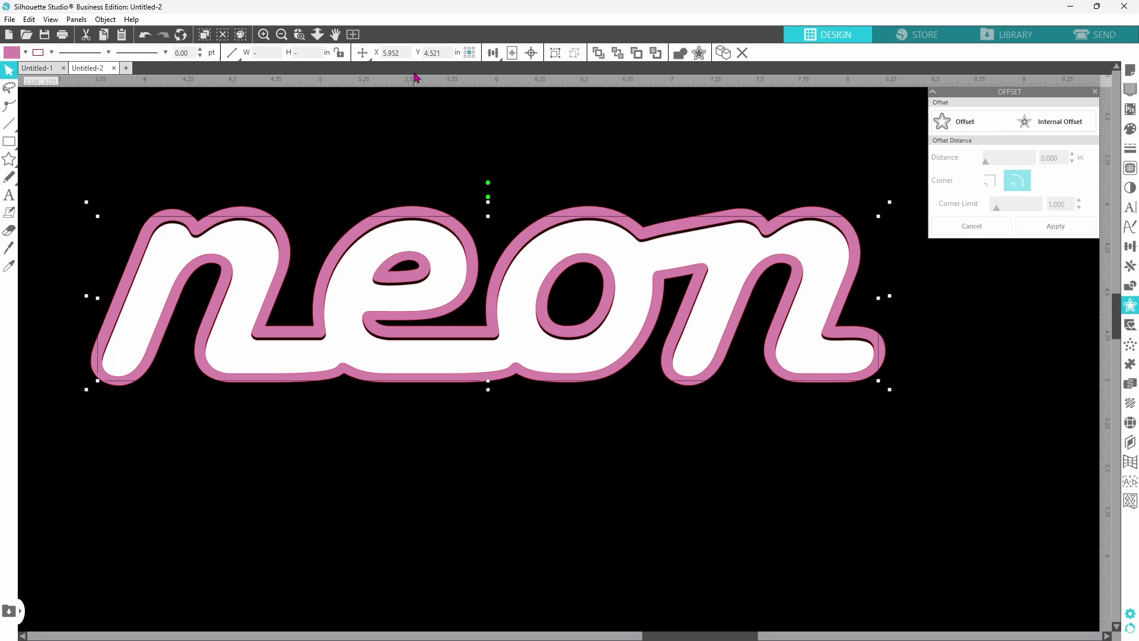
{"action": "left_click", "coordinate": [530, 59]}
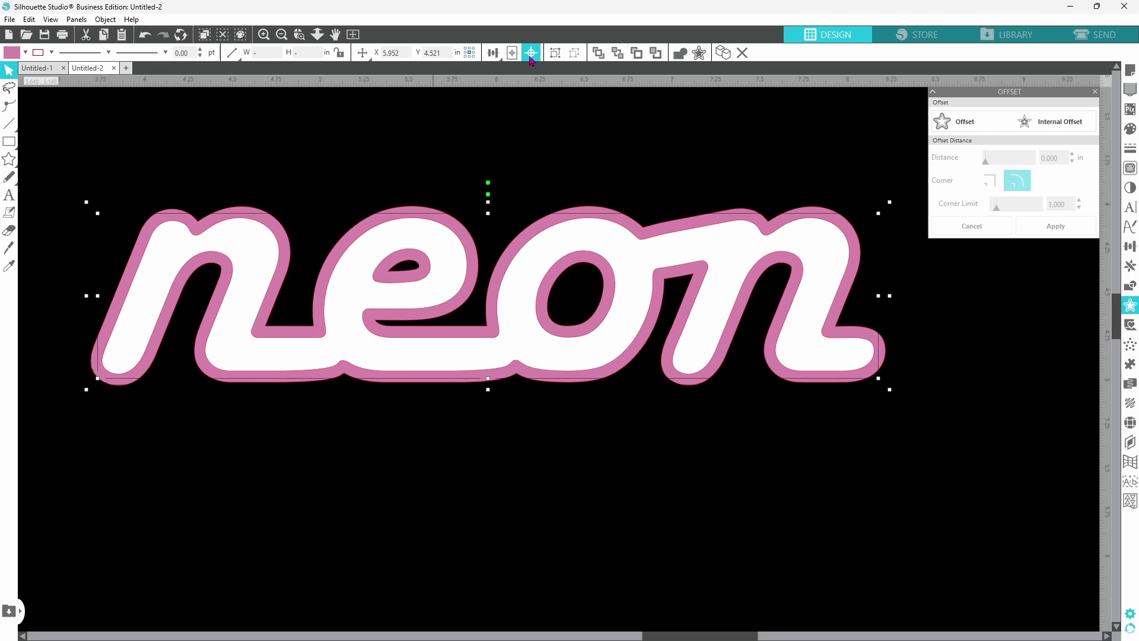
{"action": "left_click", "coordinate": [606, 139]}
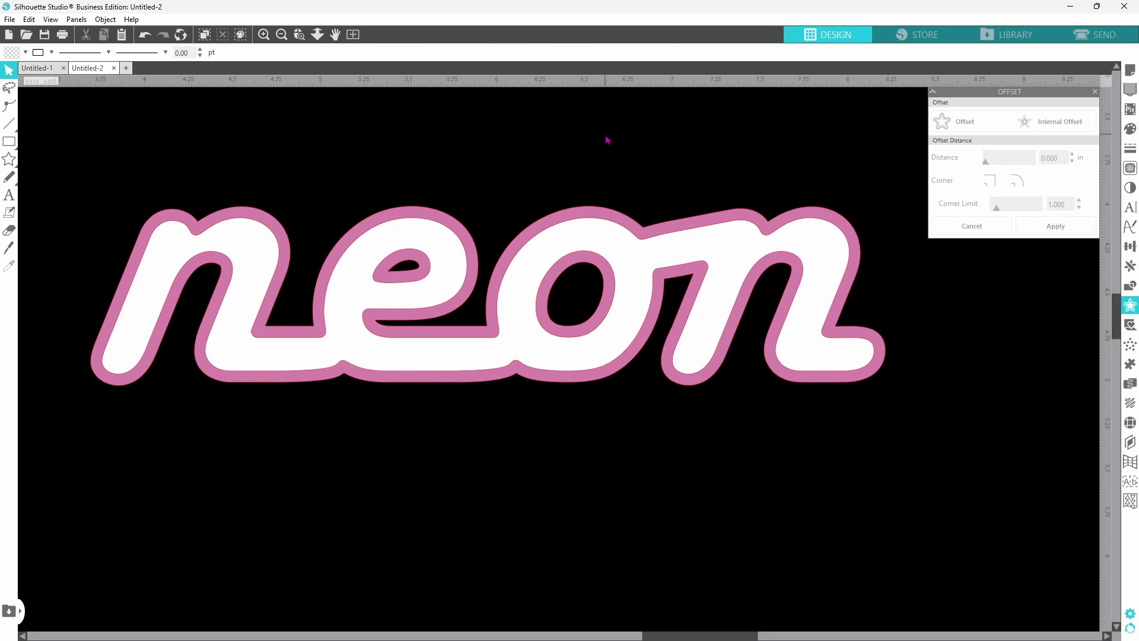
Zoom in on the design, select the pink neon, and preview a 0.065 in offset around it
{"action": "key", "text": "ctrl+1"}
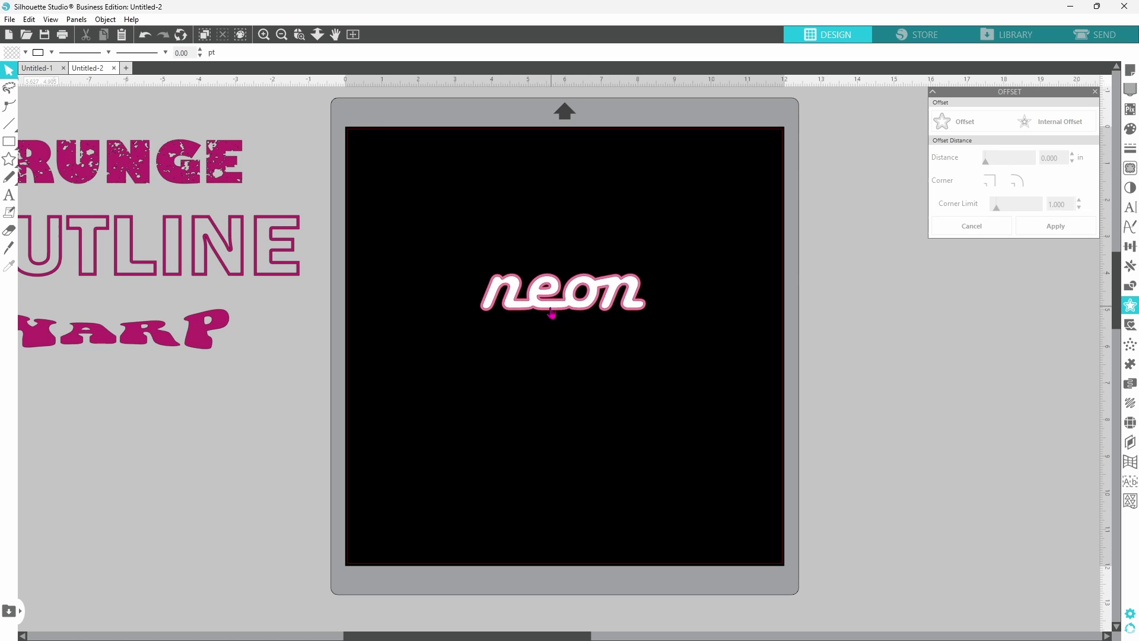
{"action": "left_click", "coordinate": [298, 39]}
{"action": "left_click", "coordinate": [563, 291]}
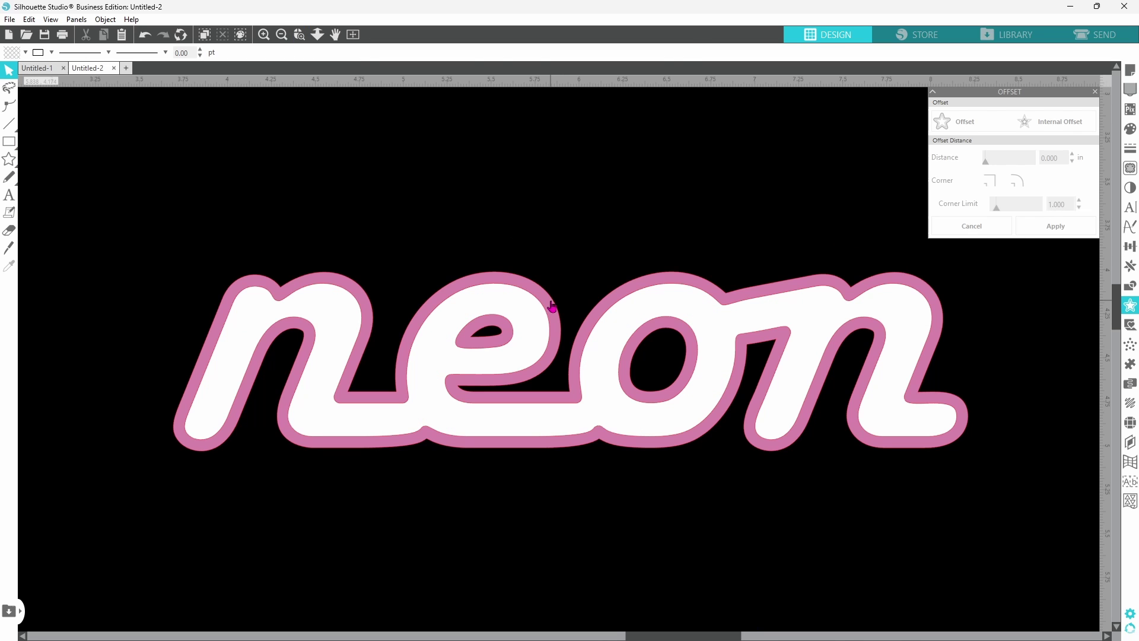
{"action": "left_click", "coordinate": [552, 305]}
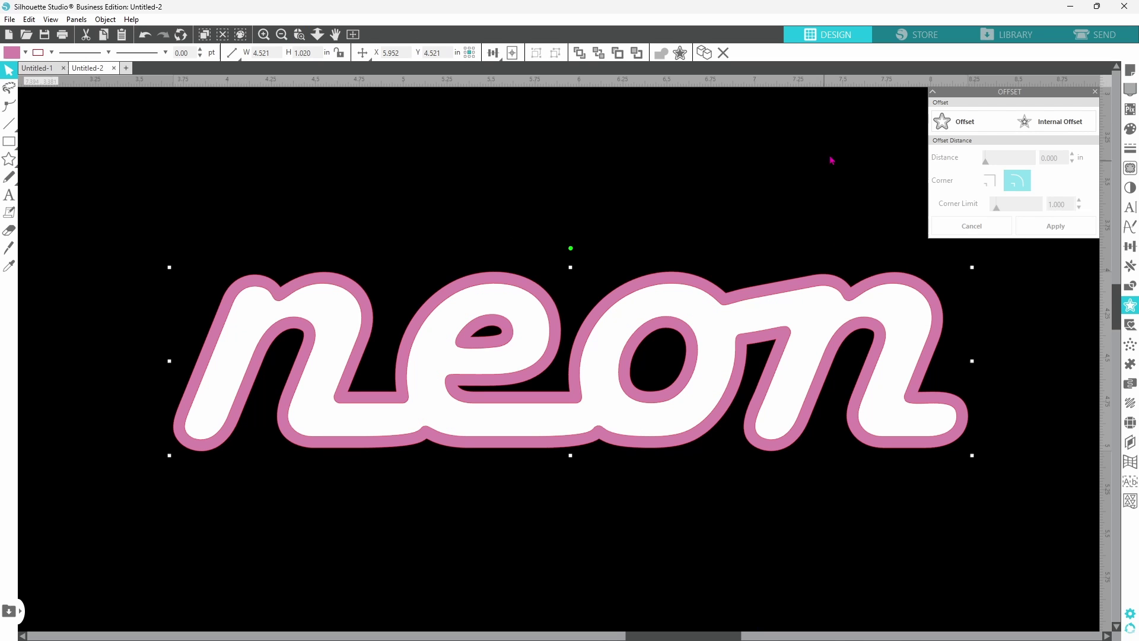
{"action": "left_click", "coordinate": [944, 127]}
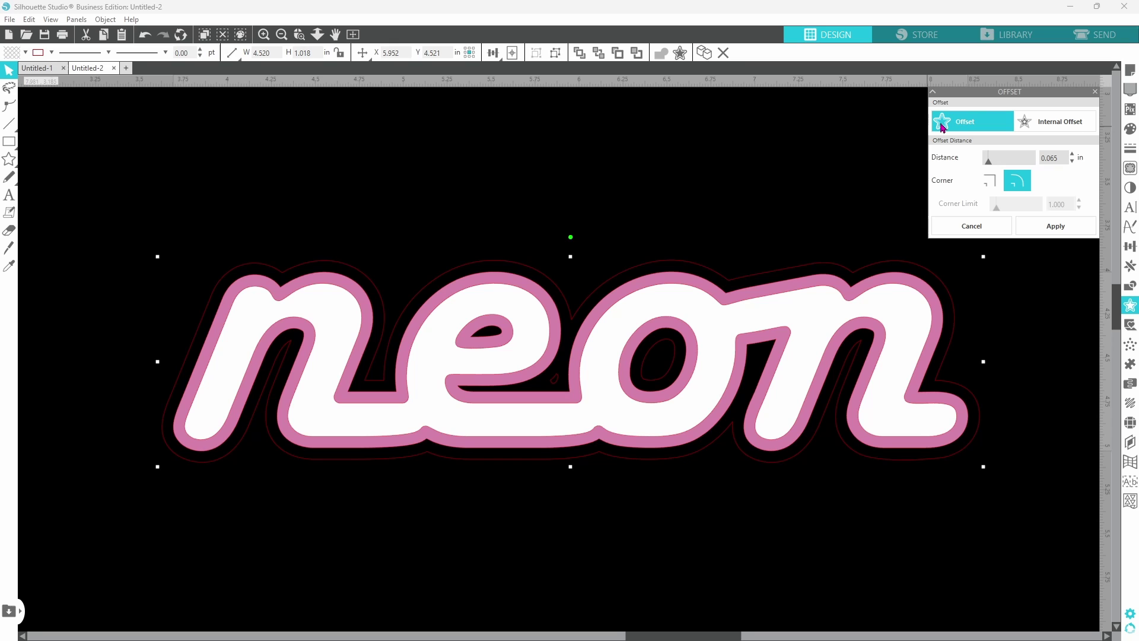
Raise the offset distance to 0.085 in and apply it
{"action": "left_click", "coordinate": [1074, 158]}
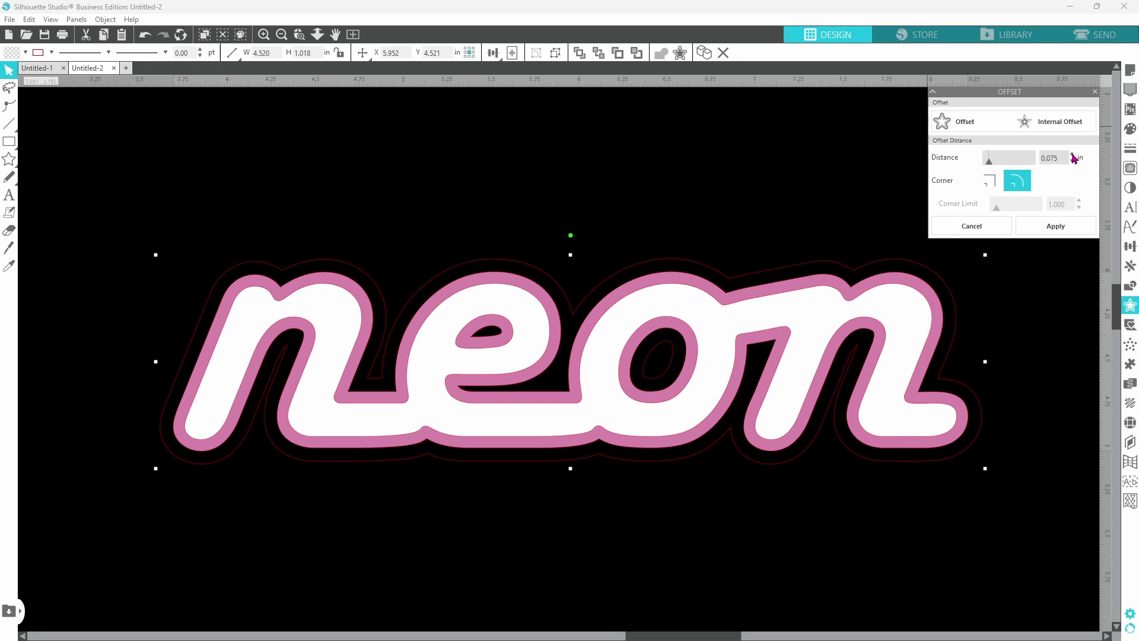
{"action": "left_click", "coordinate": [1074, 156]}
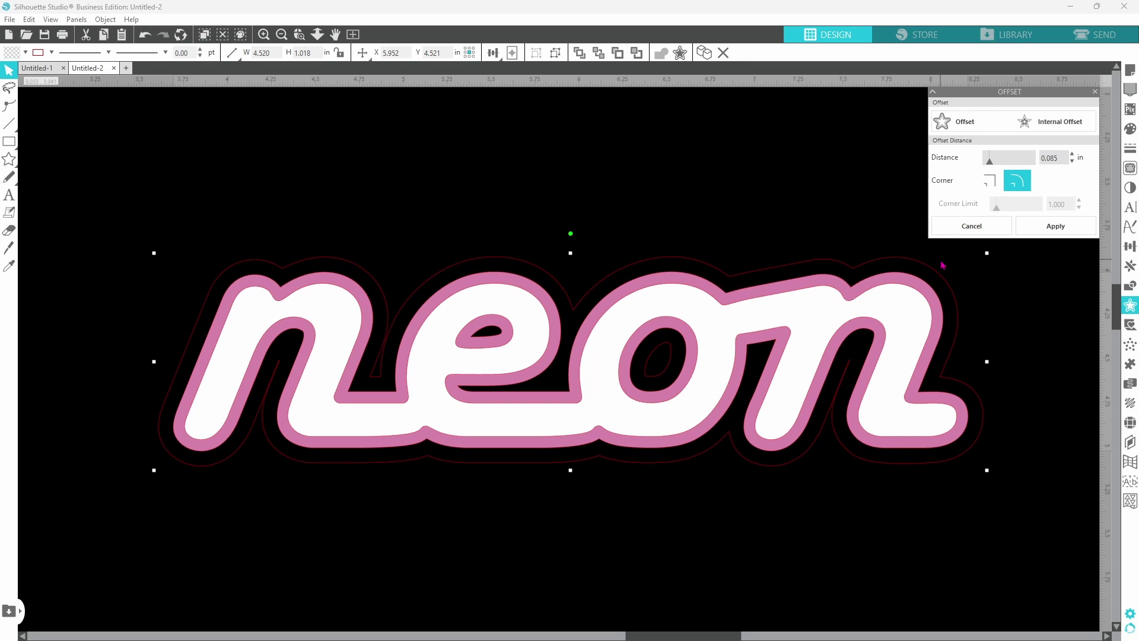
{"action": "left_click", "coordinate": [1034, 233]}
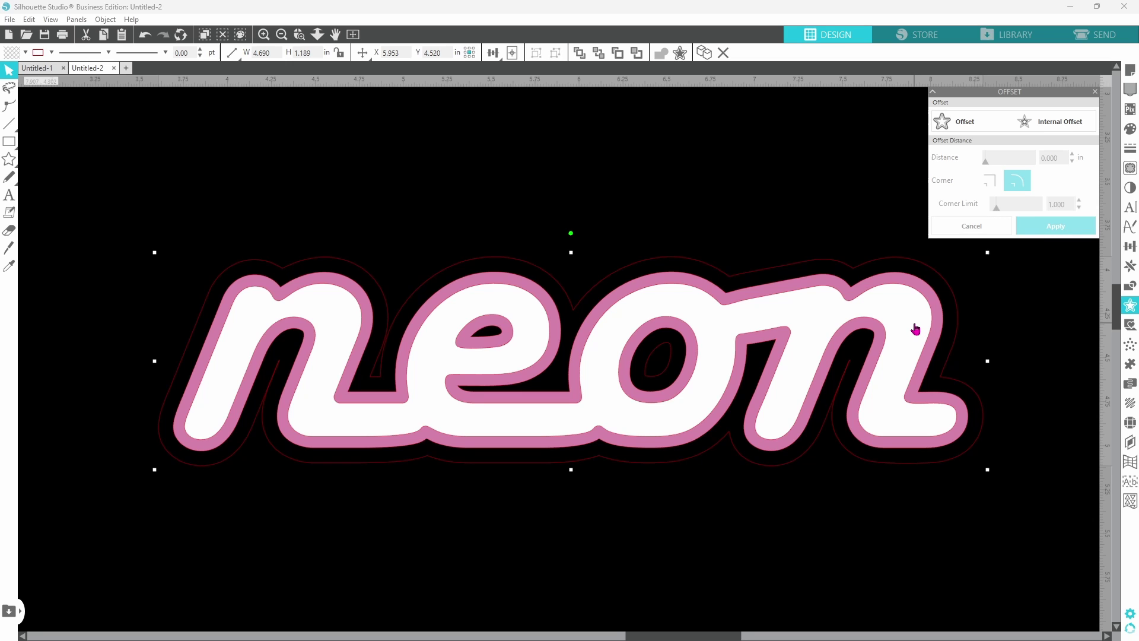
Move the white neon below, then duplicate the pink outline onto it
{"action": "left_click_drag", "start_coordinate": [915, 329], "coordinate": [909, 509]}
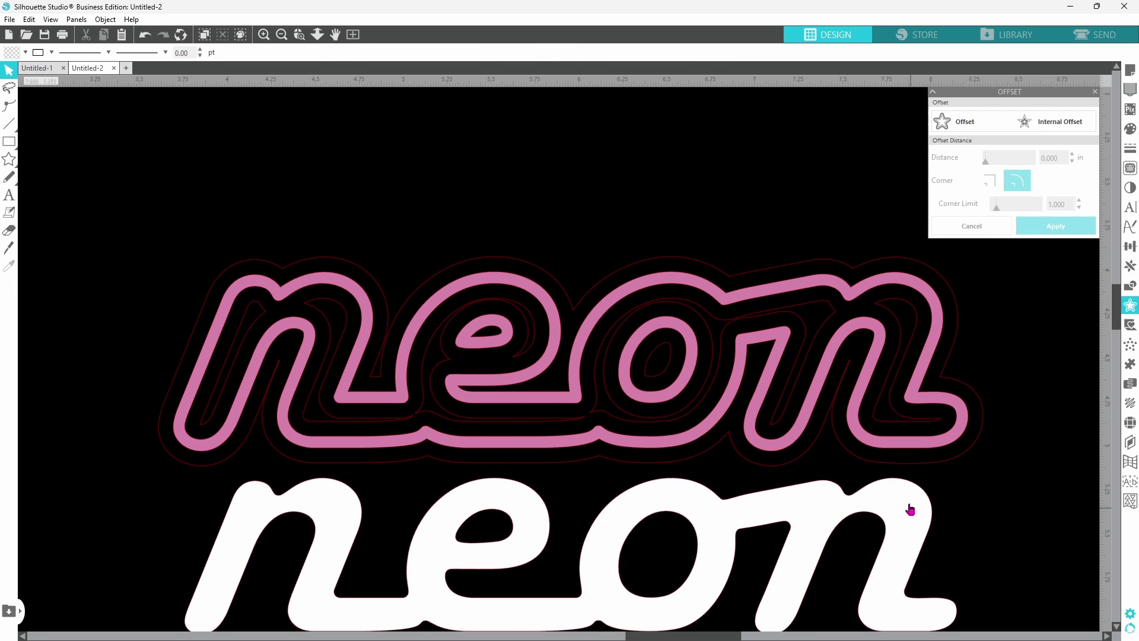
{"action": "right_click", "coordinate": [913, 450]}
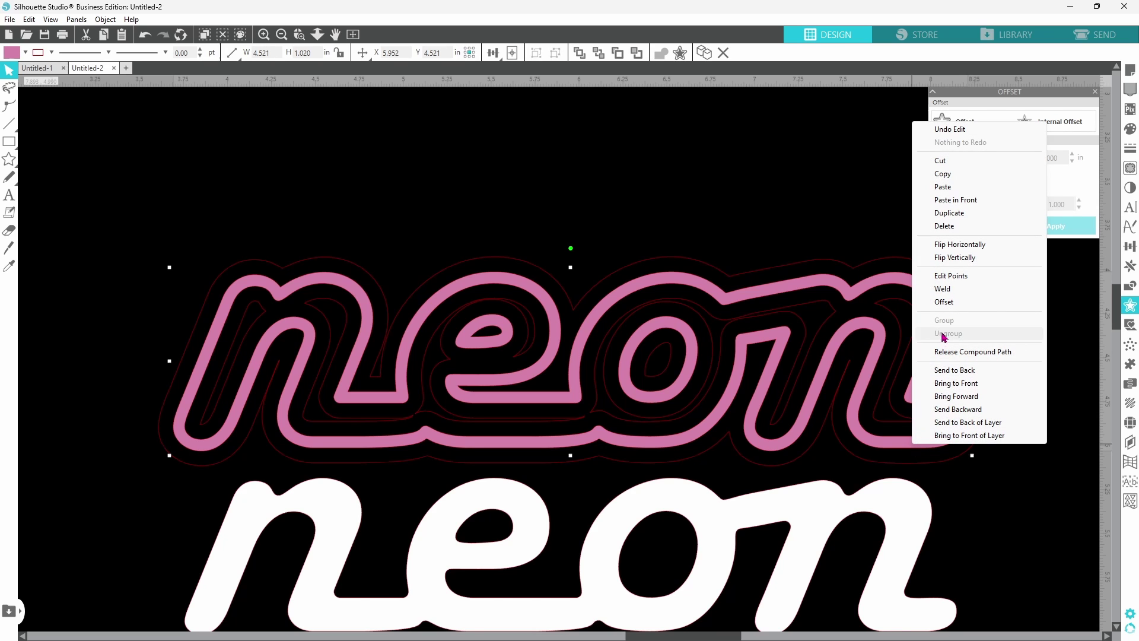
{"action": "left_click", "coordinate": [943, 214]}
{"action": "left_click_drag", "start_coordinate": [930, 286], "coordinate": [906, 501]}
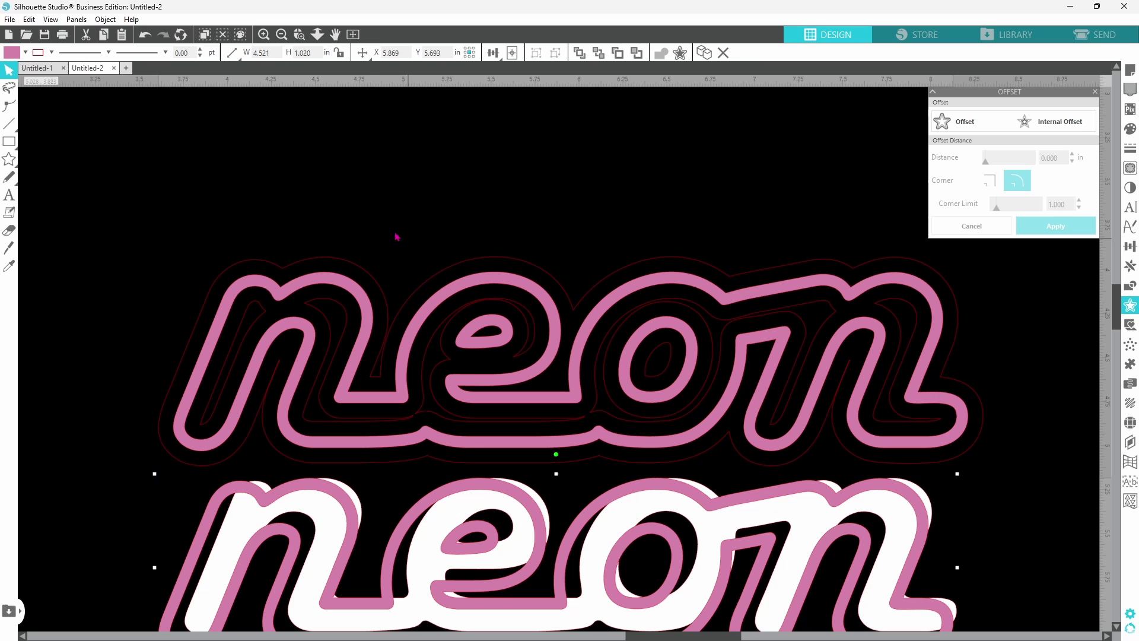
Marquee the upper neon's outlines and make them one compound path
{"action": "left_click_drag", "start_coordinate": [180, 202], "coordinate": [888, 390]}
{"action": "right_click", "coordinate": [889, 390]}
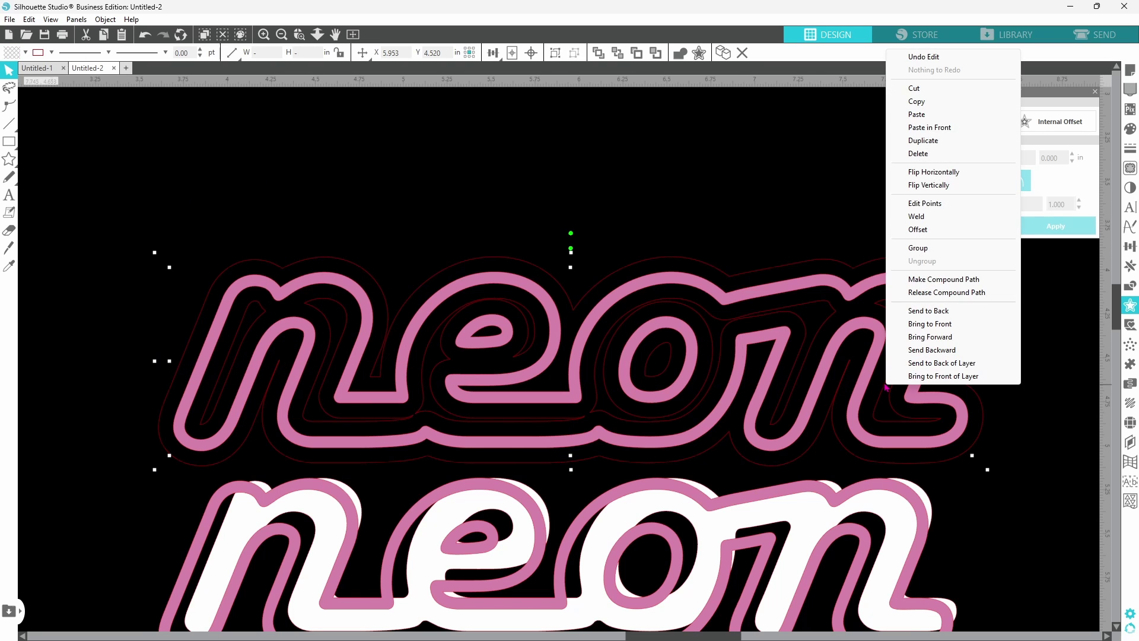
{"action": "left_click", "coordinate": [914, 280]}
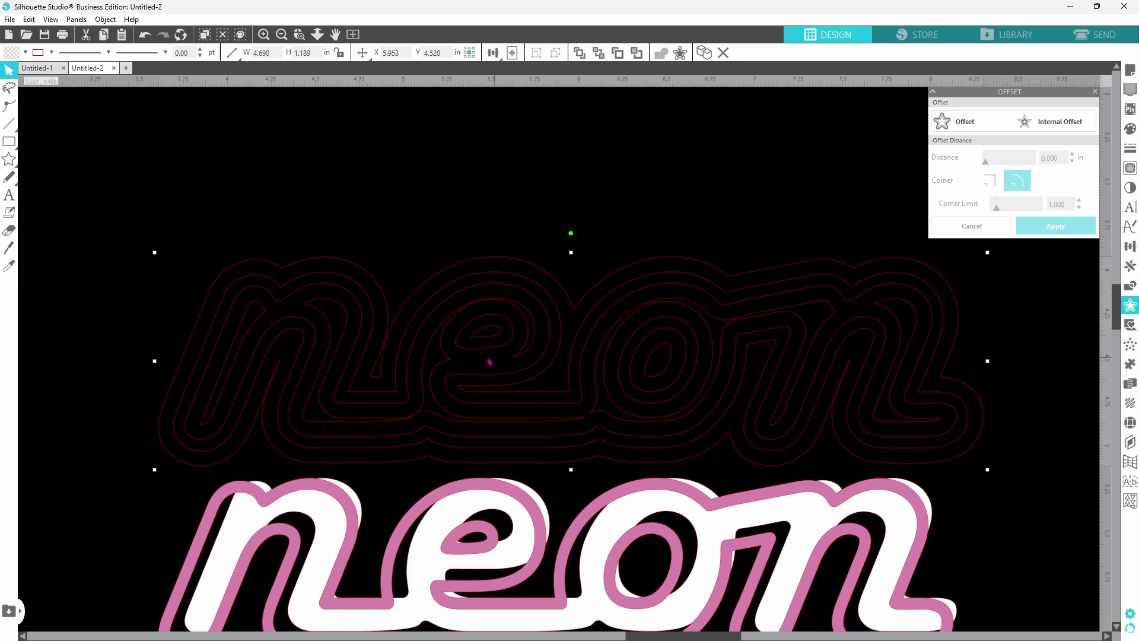
Fill the outline rings magenta and test stacking the white neon and pink outline on them
{"action": "left_click", "coordinate": [25, 53]}
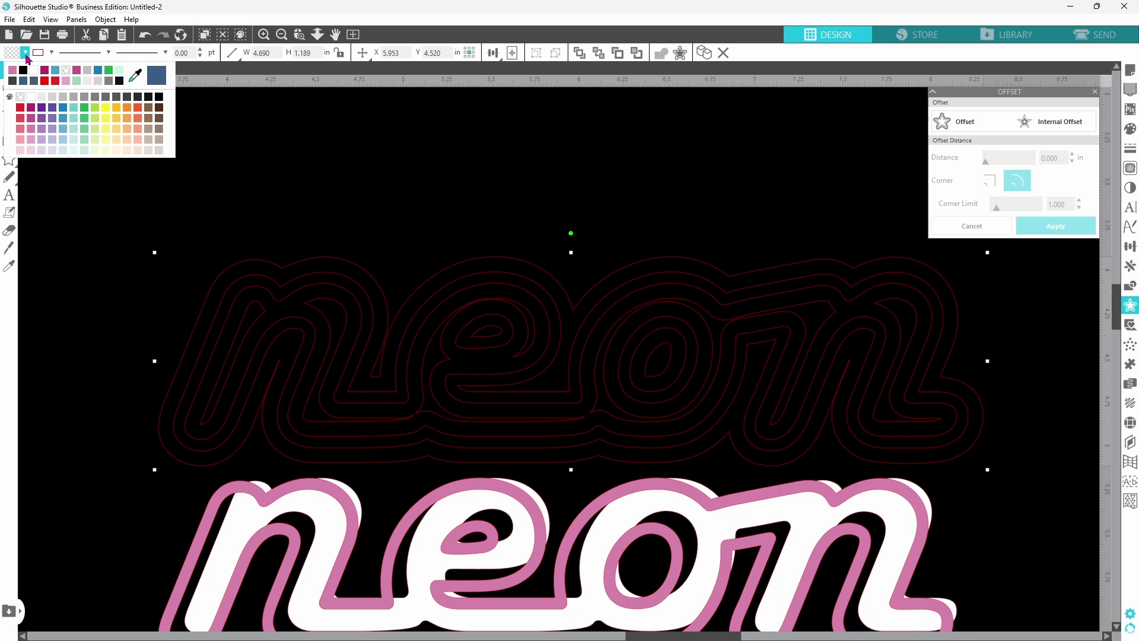
{"action": "left_click", "coordinate": [47, 74]}
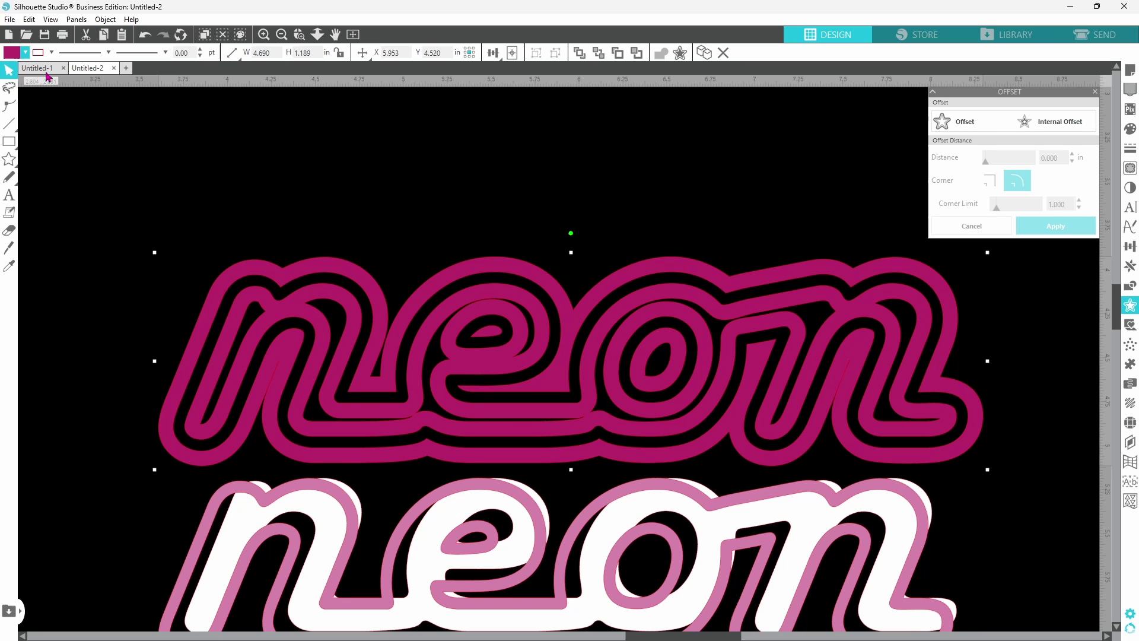
{"action": "left_click_drag", "start_coordinate": [329, 525], "coordinate": [339, 323]}
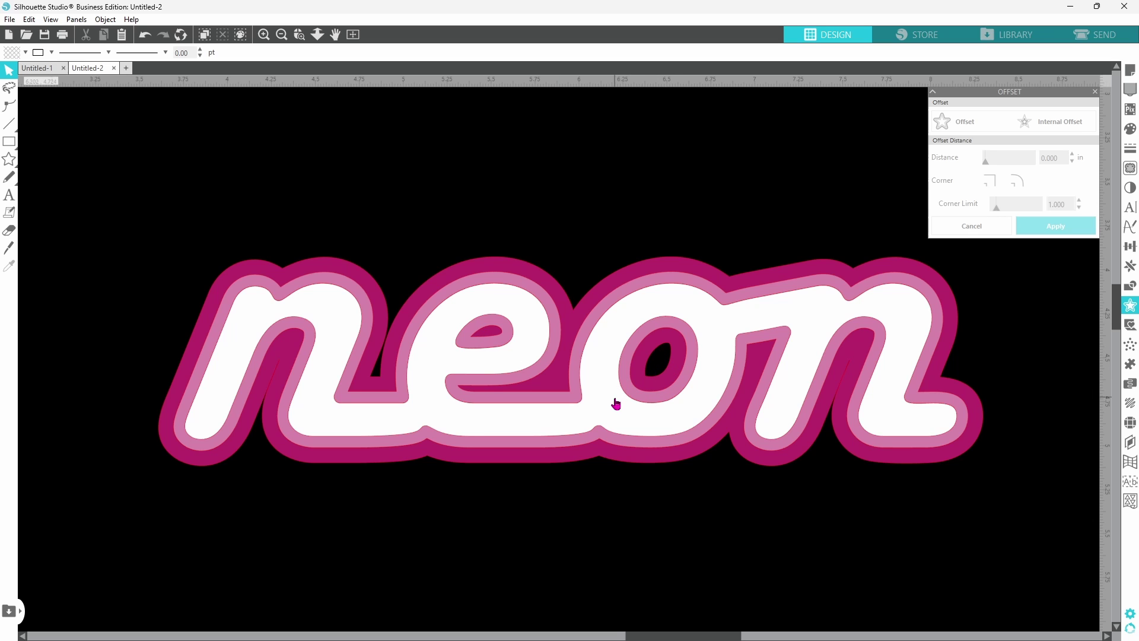
{"action": "left_click_drag", "start_coordinate": [608, 422], "coordinate": [596, 603]}
{"action": "left_click_drag", "start_coordinate": [623, 438], "coordinate": [609, 533]}
{"action": "left_click", "coordinate": [609, 532]}
Release the magenta neon compound path into separate solid shapes
{"action": "right_click", "coordinate": [496, 291]}
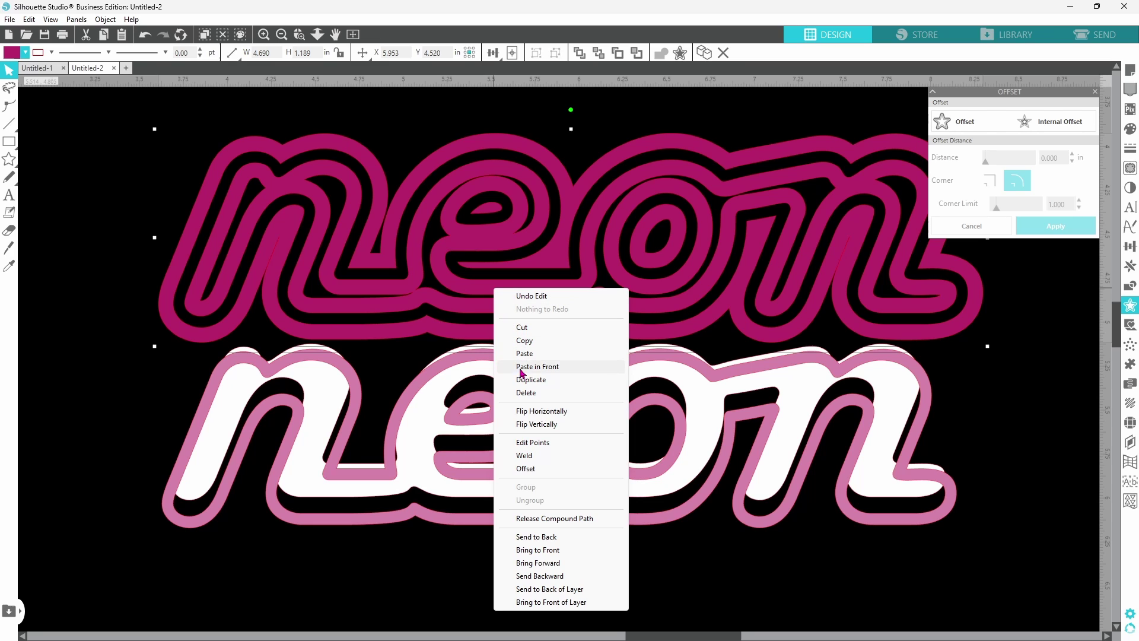
{"action": "left_click", "coordinate": [555, 518]}
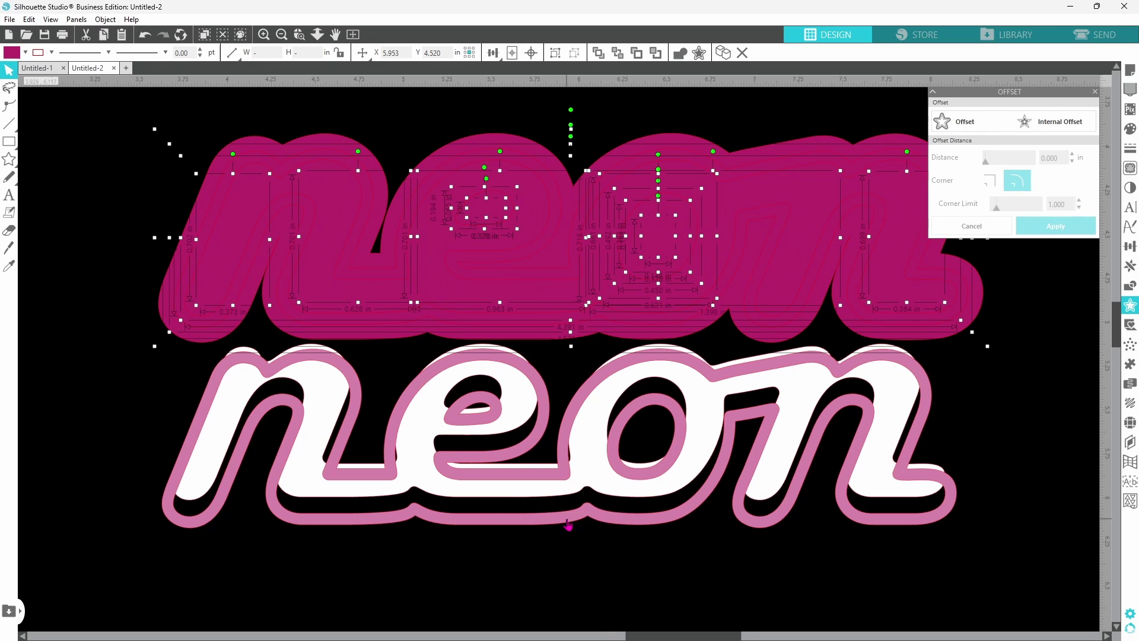
{"action": "left_click", "coordinate": [545, 544]}
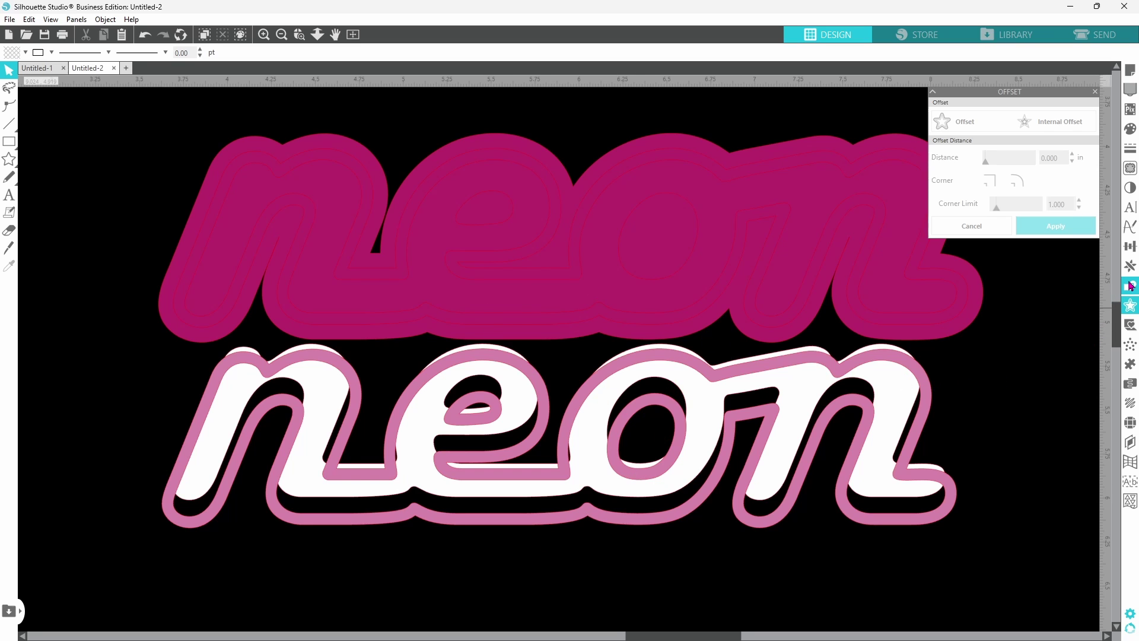
Set the media to white in Page Setup and remove the magenta fill from the upper neon
{"action": "left_click", "coordinate": [1130, 70]}
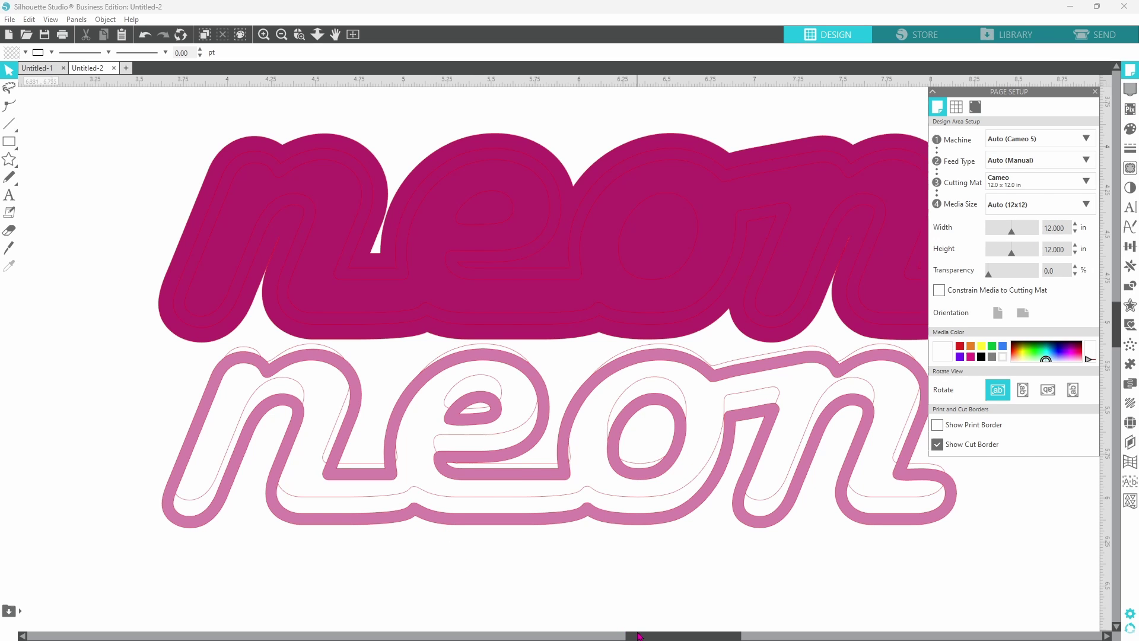
{"action": "left_click_drag", "start_coordinate": [643, 637], "coordinate": [668, 638]}
{"action": "left_click", "coordinate": [486, 225]}
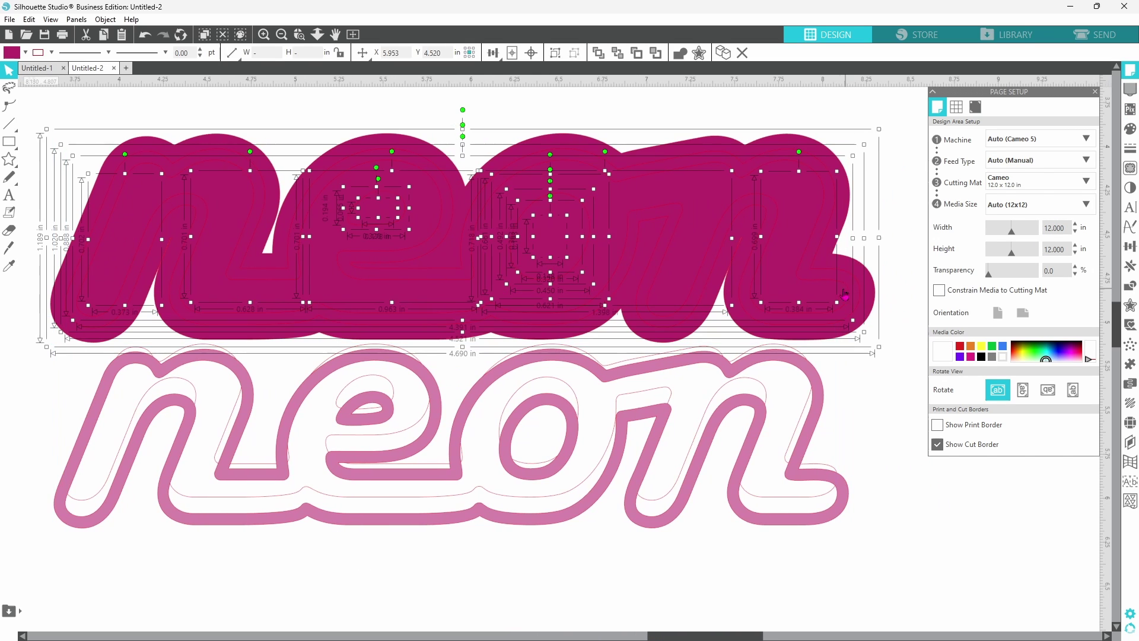
{"action": "left_click", "coordinate": [26, 54]}
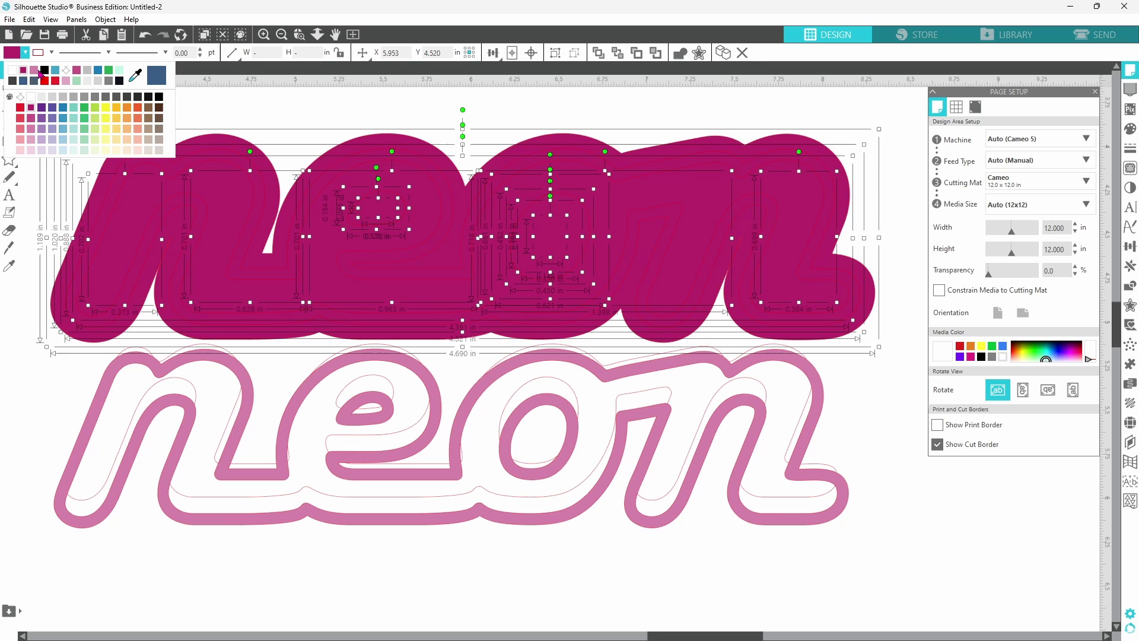
{"action": "left_click", "coordinate": [143, 108]}
{"action": "left_click", "coordinate": [232, 126]}
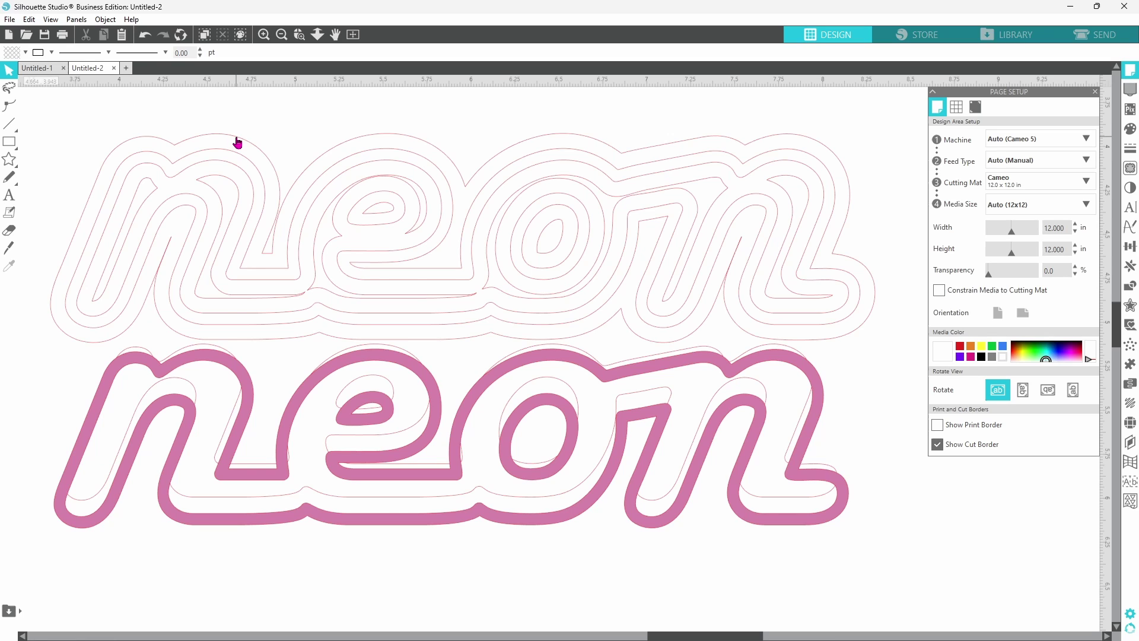
Combine the outer outline, inner outline and e and o counter paths into one compound path
{"action": "left_click", "coordinate": [237, 143]}
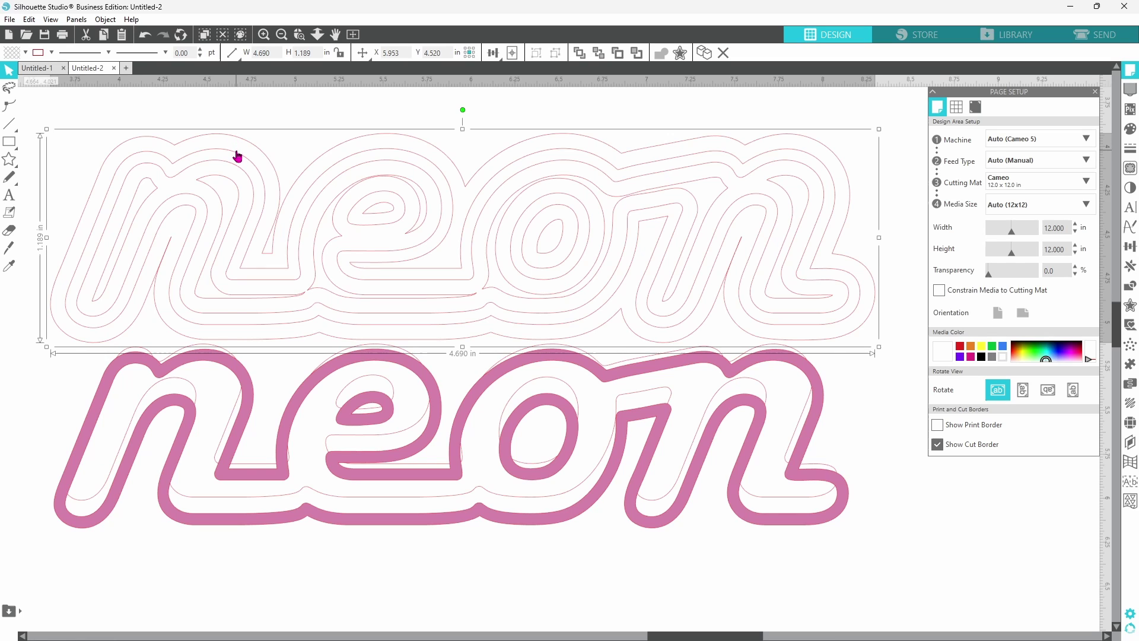
{"action": "left_click", "coordinate": [238, 159], "text": "shift"}
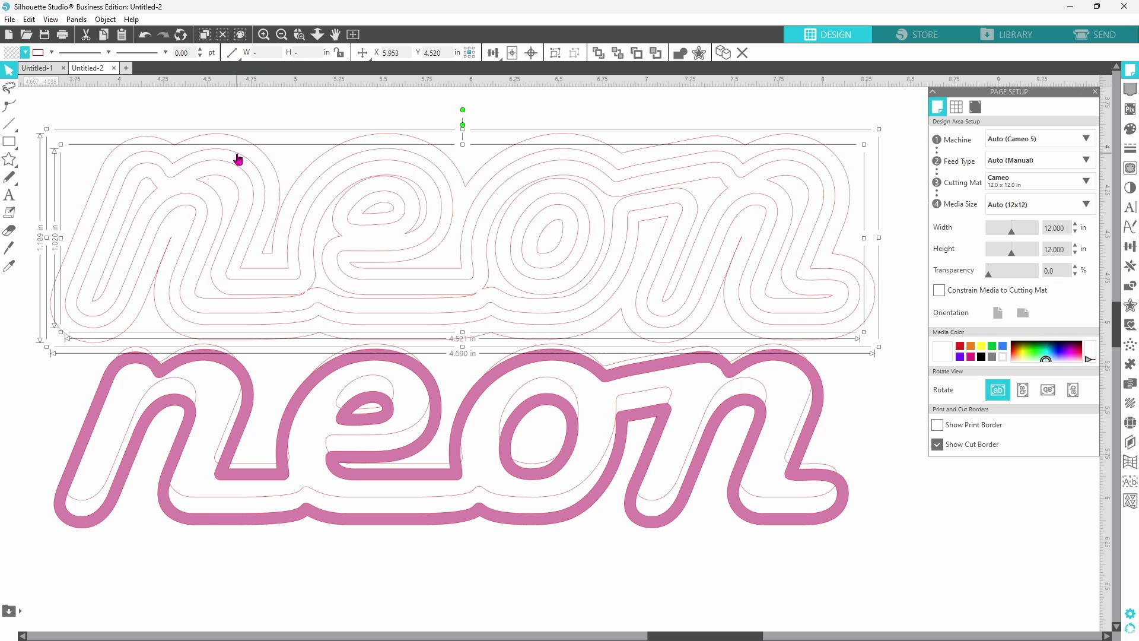
{"action": "left_click", "coordinate": [363, 205], "text": "shift"}
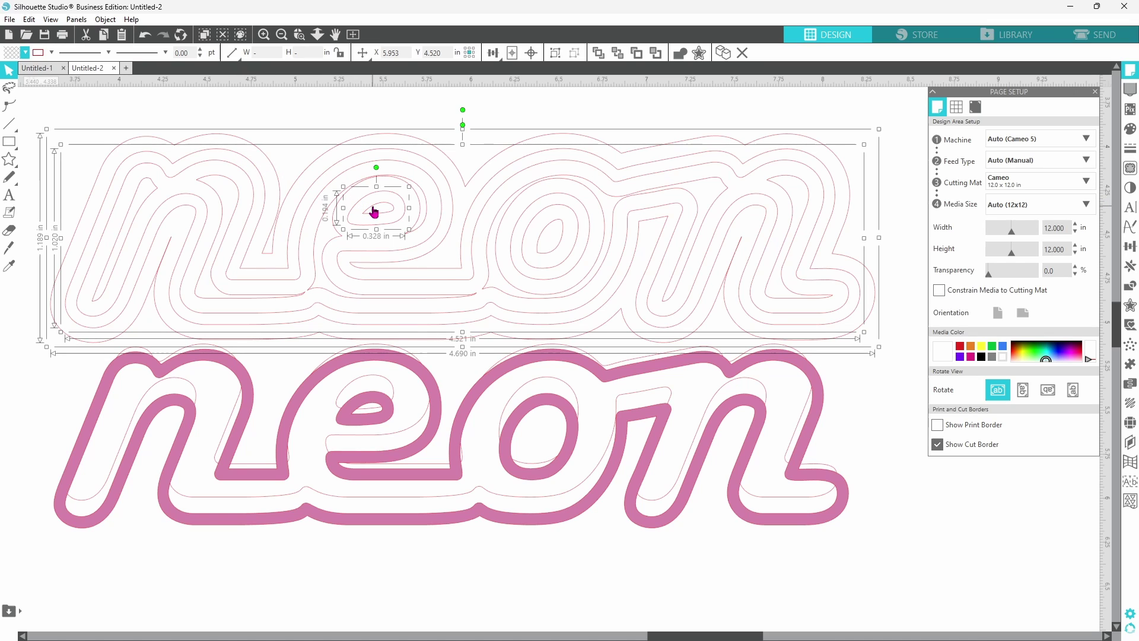
{"action": "left_click", "coordinate": [375, 211], "text": "shift"}
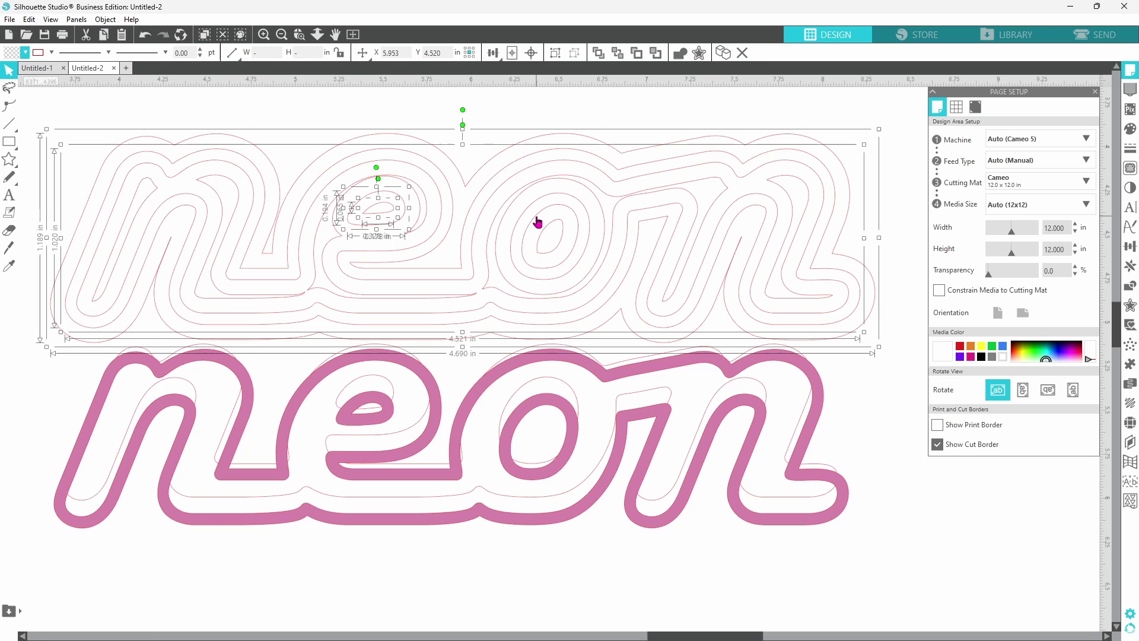
{"action": "left_click", "coordinate": [544, 234], "text": "shift"}
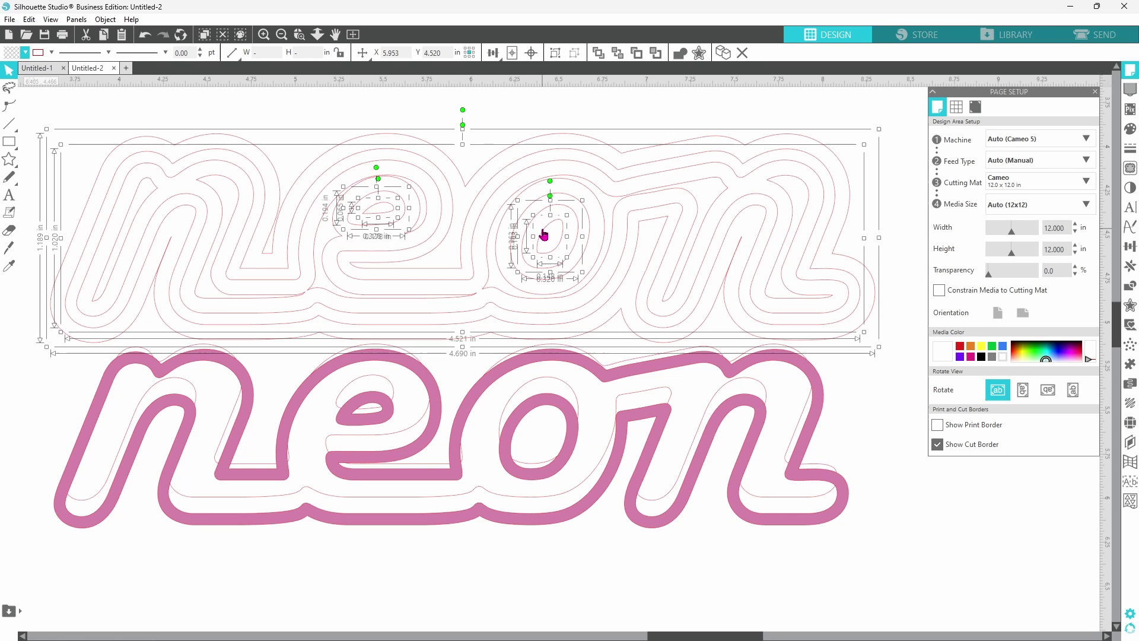
{"action": "right_click", "coordinate": [545, 237]}
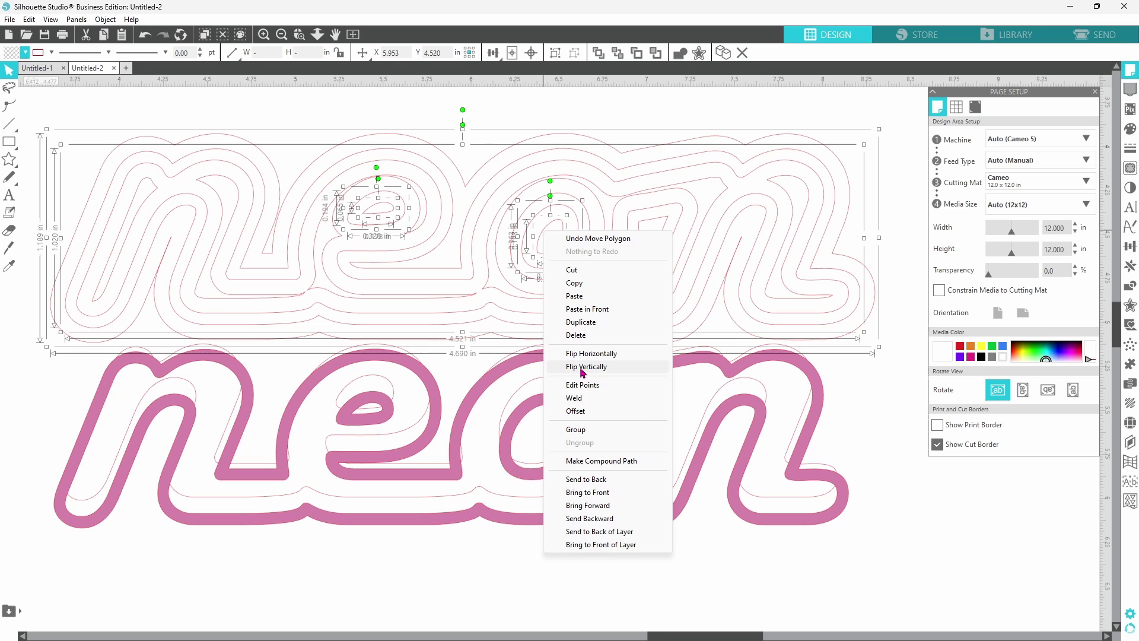
{"action": "left_click", "coordinate": [605, 461]}
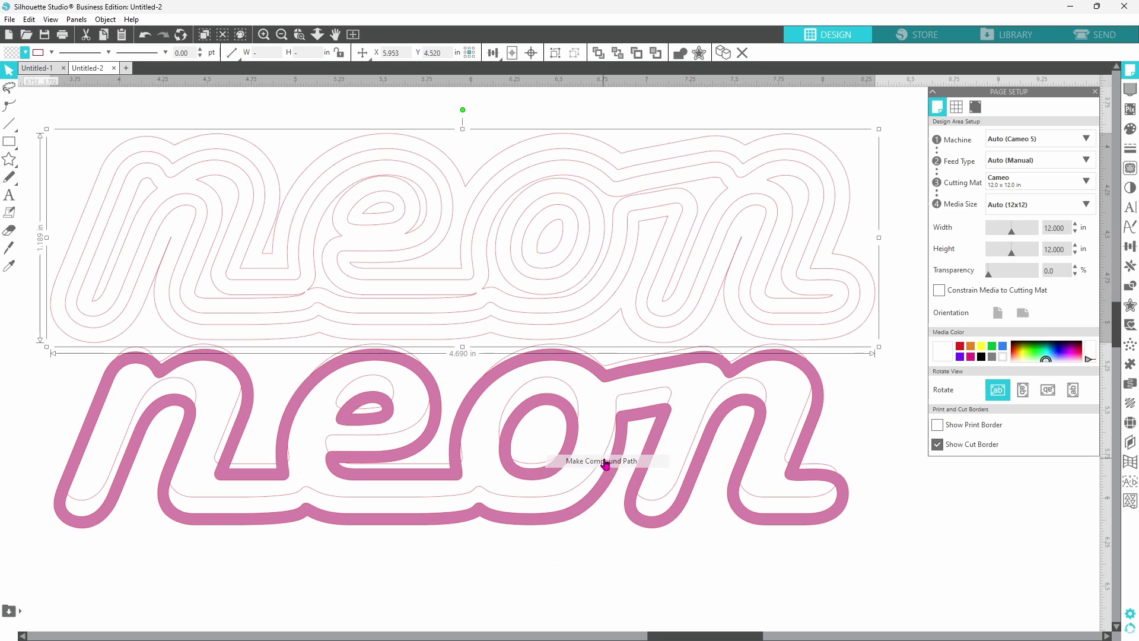
Fill the new outline magenta and move it down onto the pink neon
{"action": "left_click", "coordinate": [25, 52]}
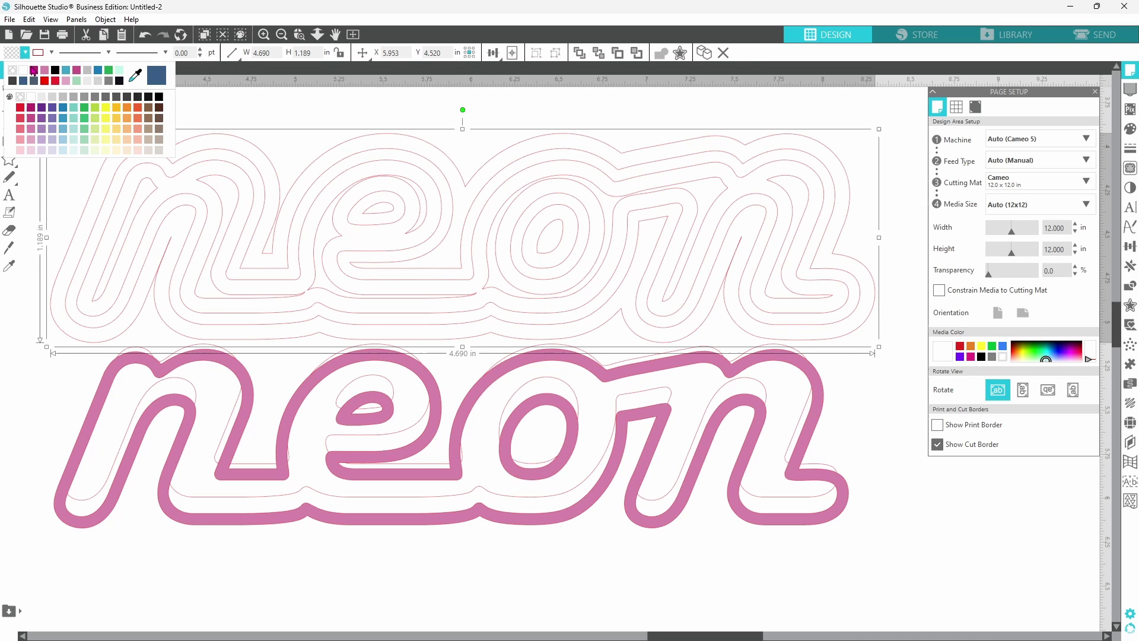
{"action": "left_click", "coordinate": [34, 70]}
{"action": "left_click_drag", "start_coordinate": [160, 154], "coordinate": [148, 371]}
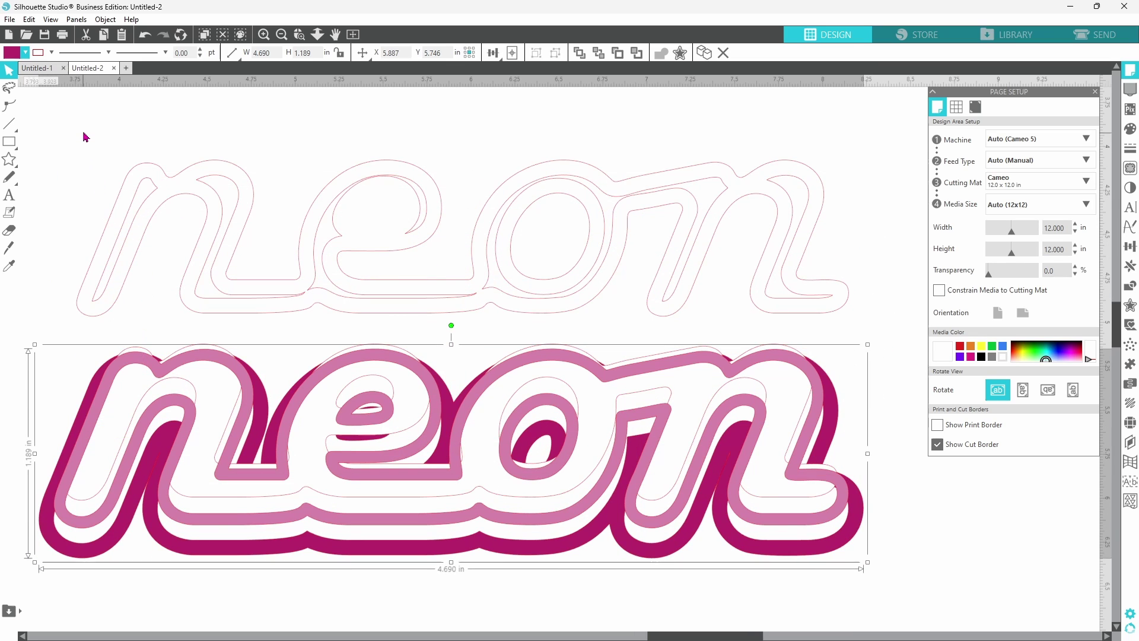
Marquee-select the leftover outline paths and delete them
{"action": "left_click_drag", "start_coordinate": [83, 130], "coordinate": [852, 323]}
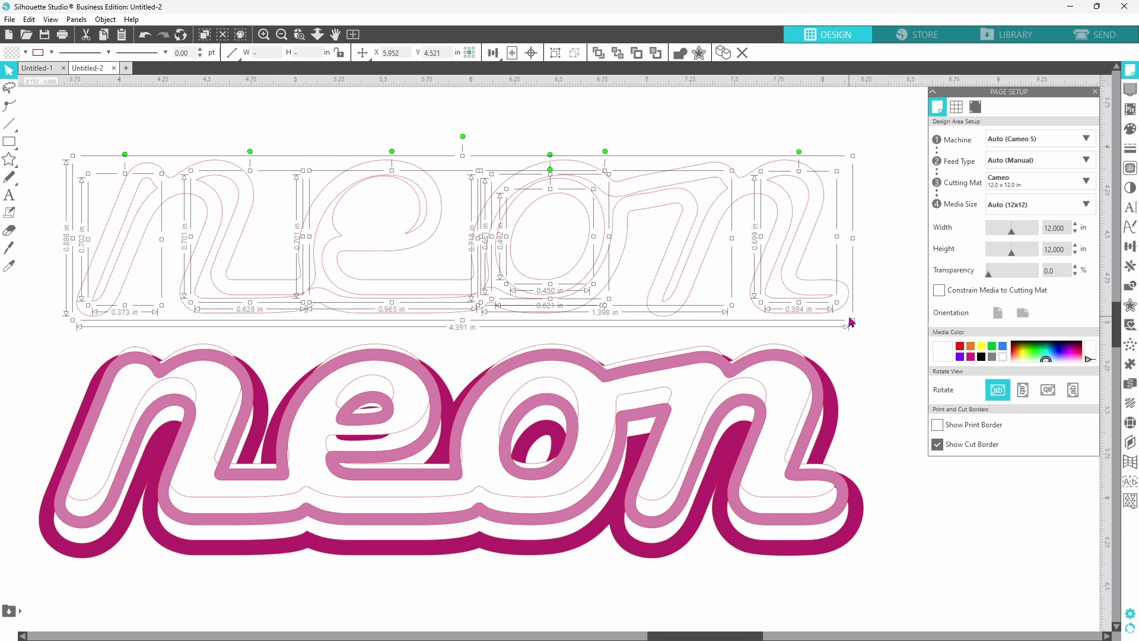
{"action": "right_click", "coordinate": [809, 275]}
{"action": "left_click", "coordinate": [861, 374]}
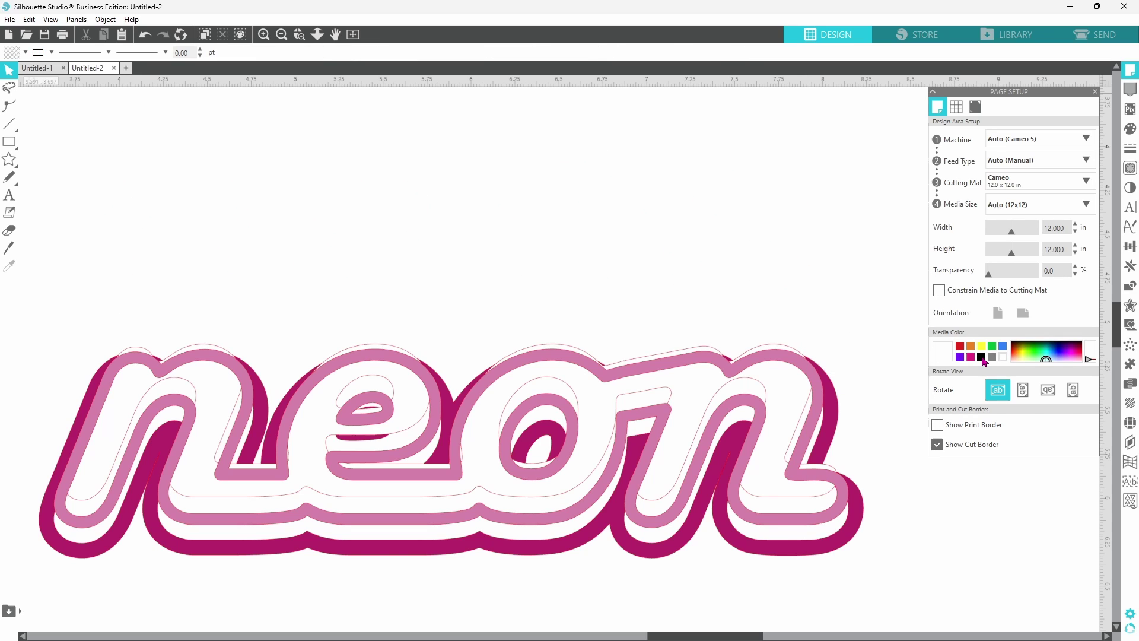
Set media back to black, centre-align the neon layers, and change their line colour
{"action": "left_click", "coordinate": [983, 357]}
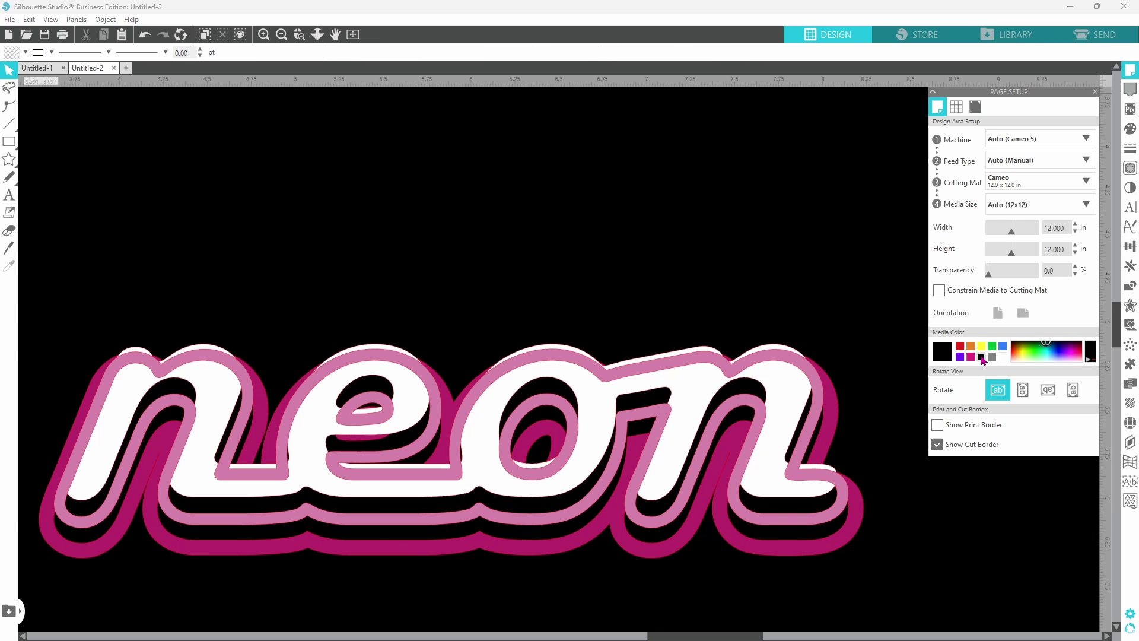
{"action": "left_click", "coordinate": [410, 412]}
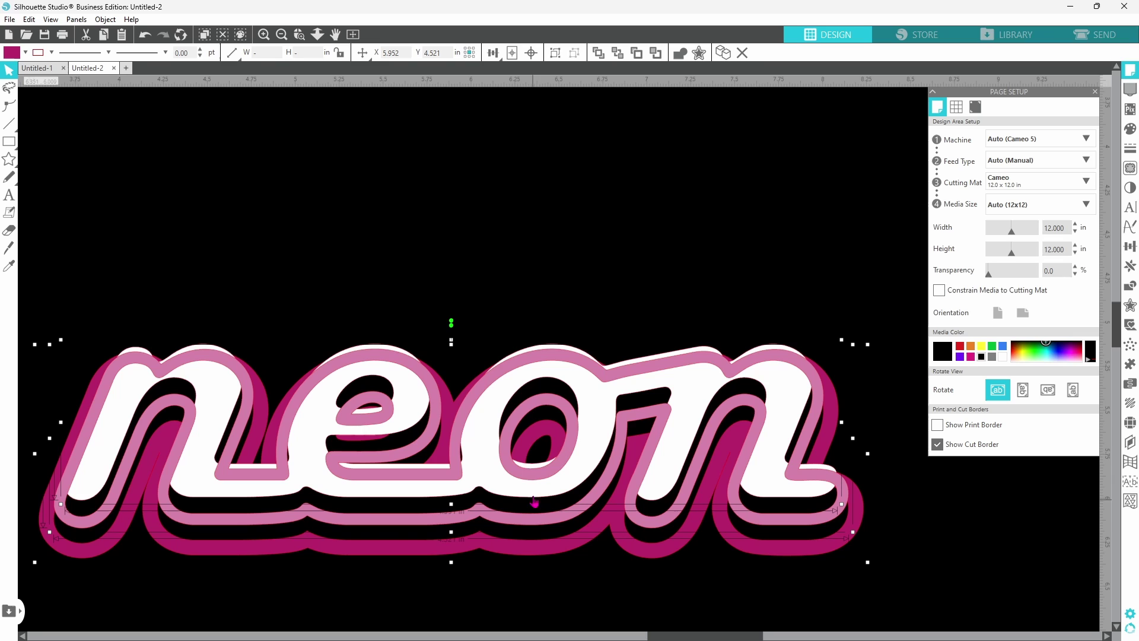
{"action": "left_click", "coordinate": [532, 54]}
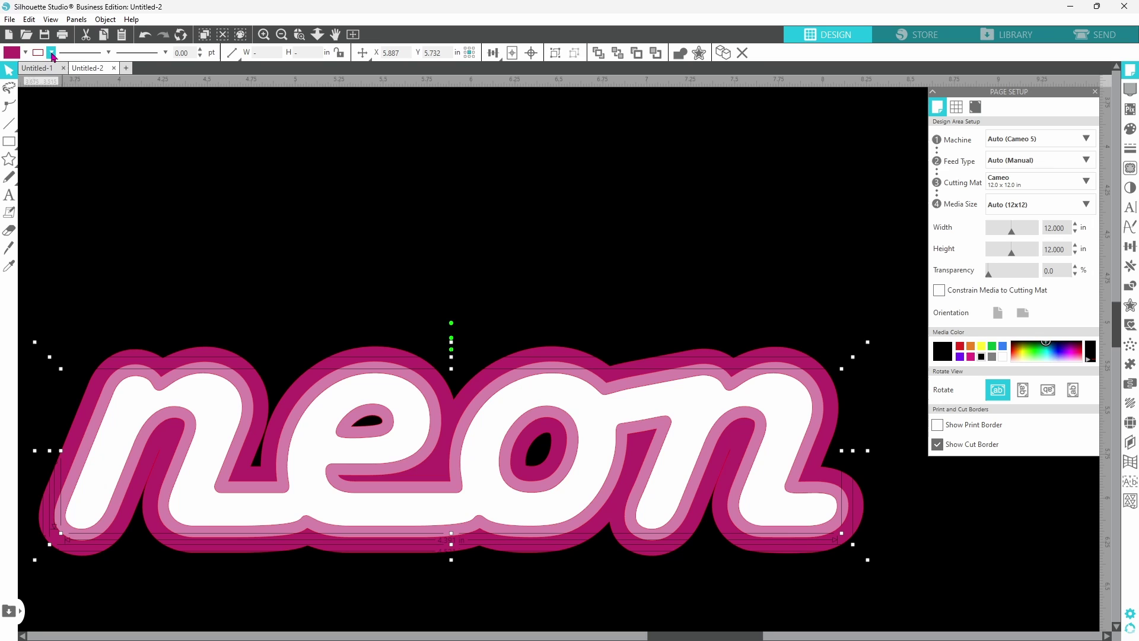
{"action": "left_click", "coordinate": [51, 52]}
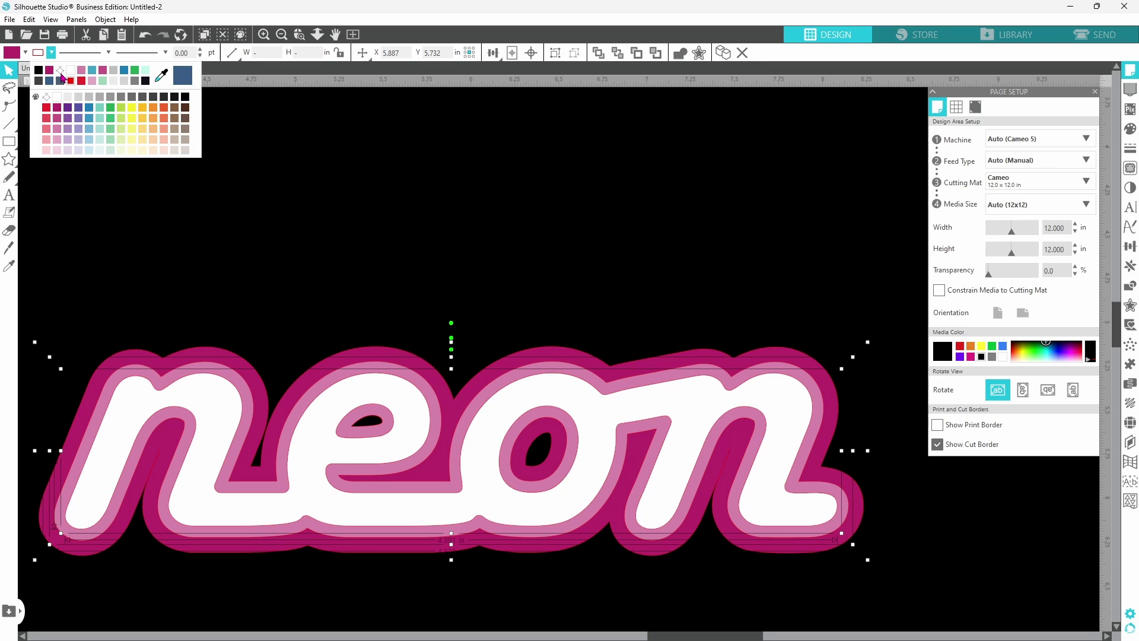
{"action": "left_click", "coordinate": [61, 73]}
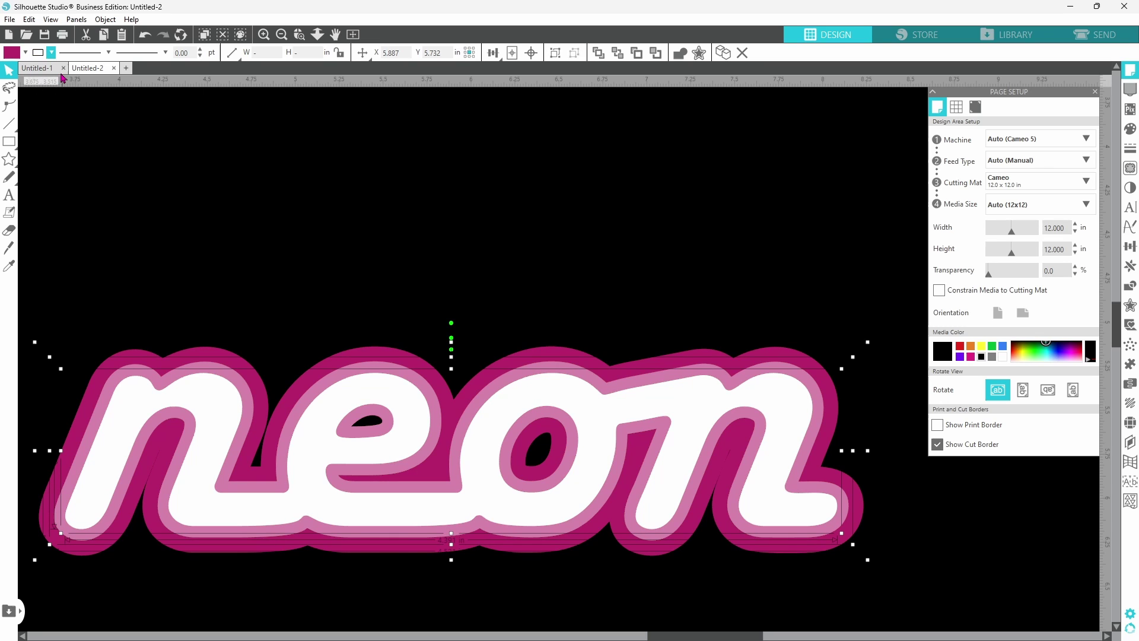
Group the white, pink and magenta neon layers into a single design
{"action": "key", "text": "Escape"}
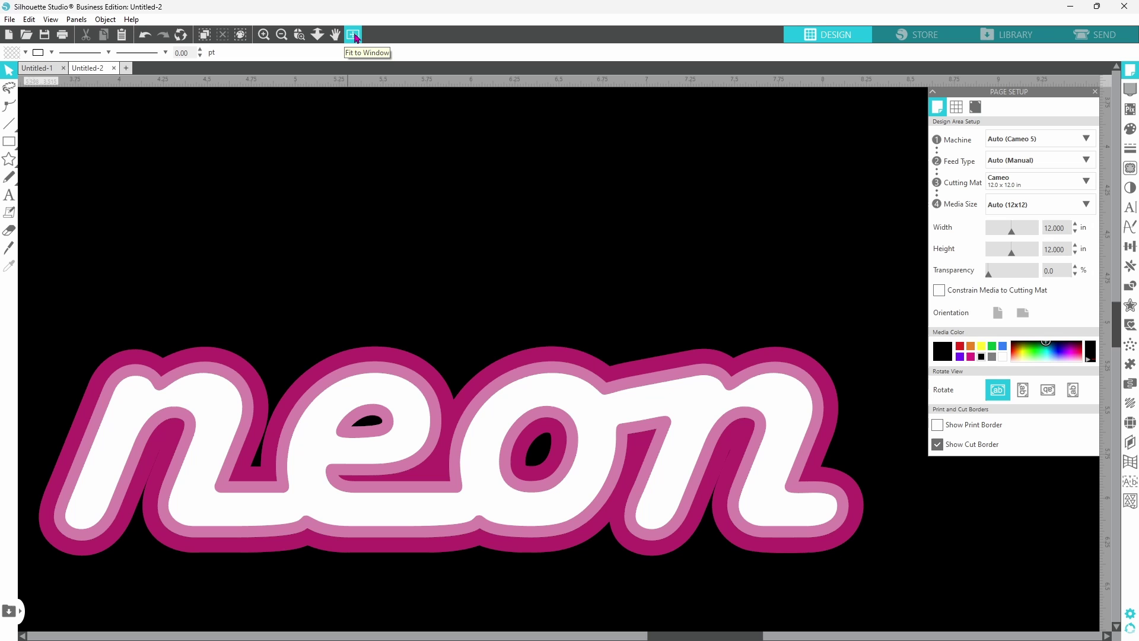
{"action": "left_click", "coordinate": [353, 34]}
{"action": "left_click_drag", "start_coordinate": [425, 250], "coordinate": [691, 402]}
{"action": "right_click", "coordinate": [652, 362]}
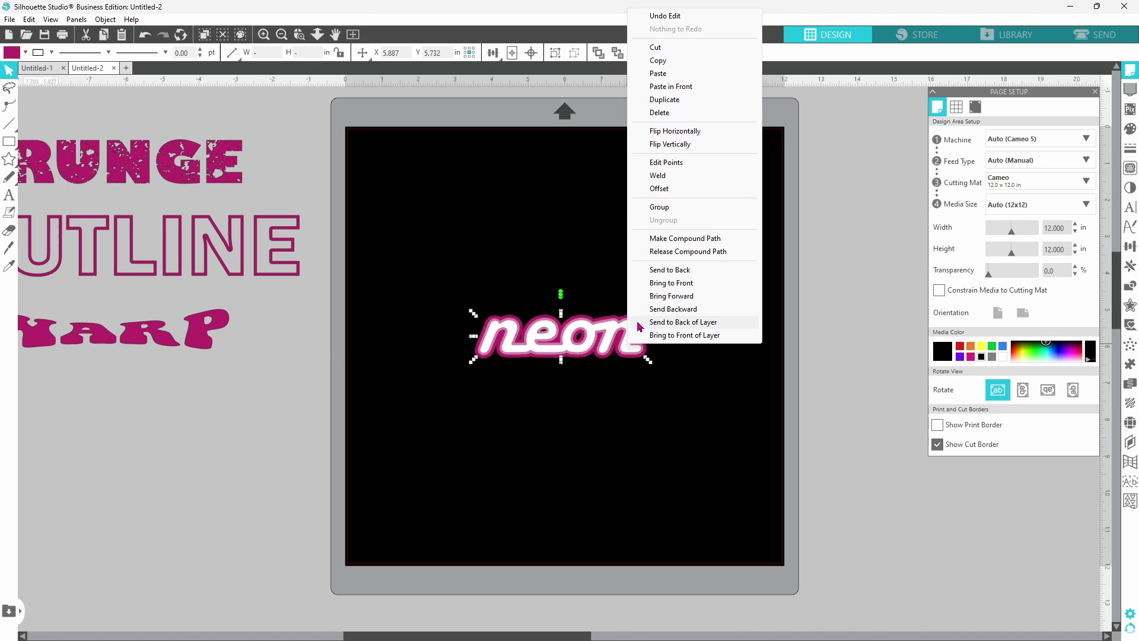
{"action": "left_click", "coordinate": [656, 208]}
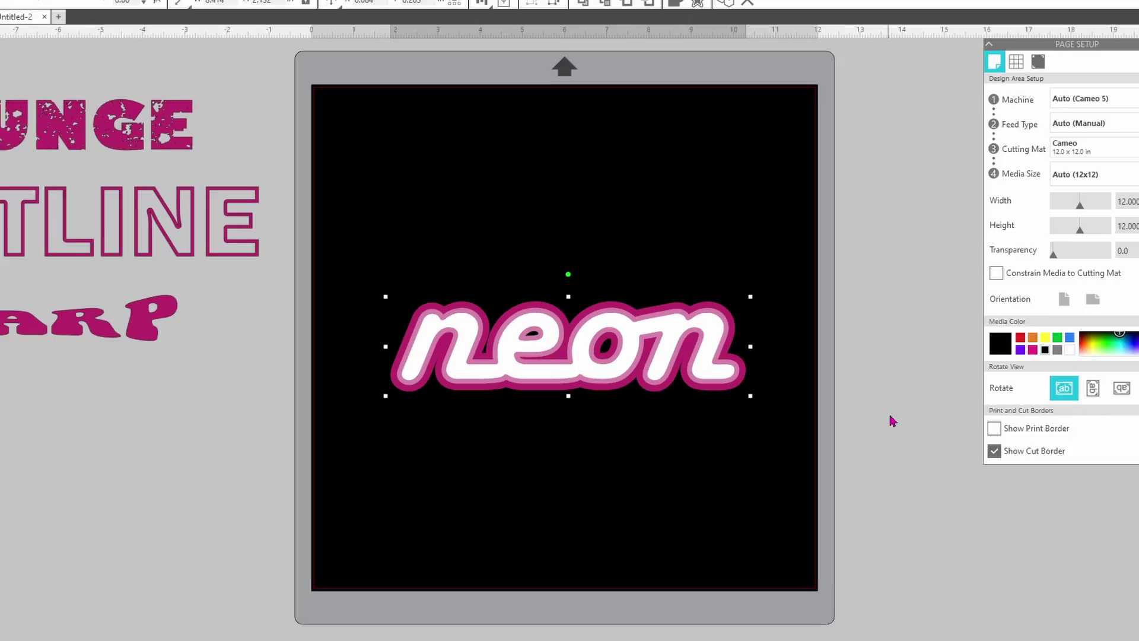